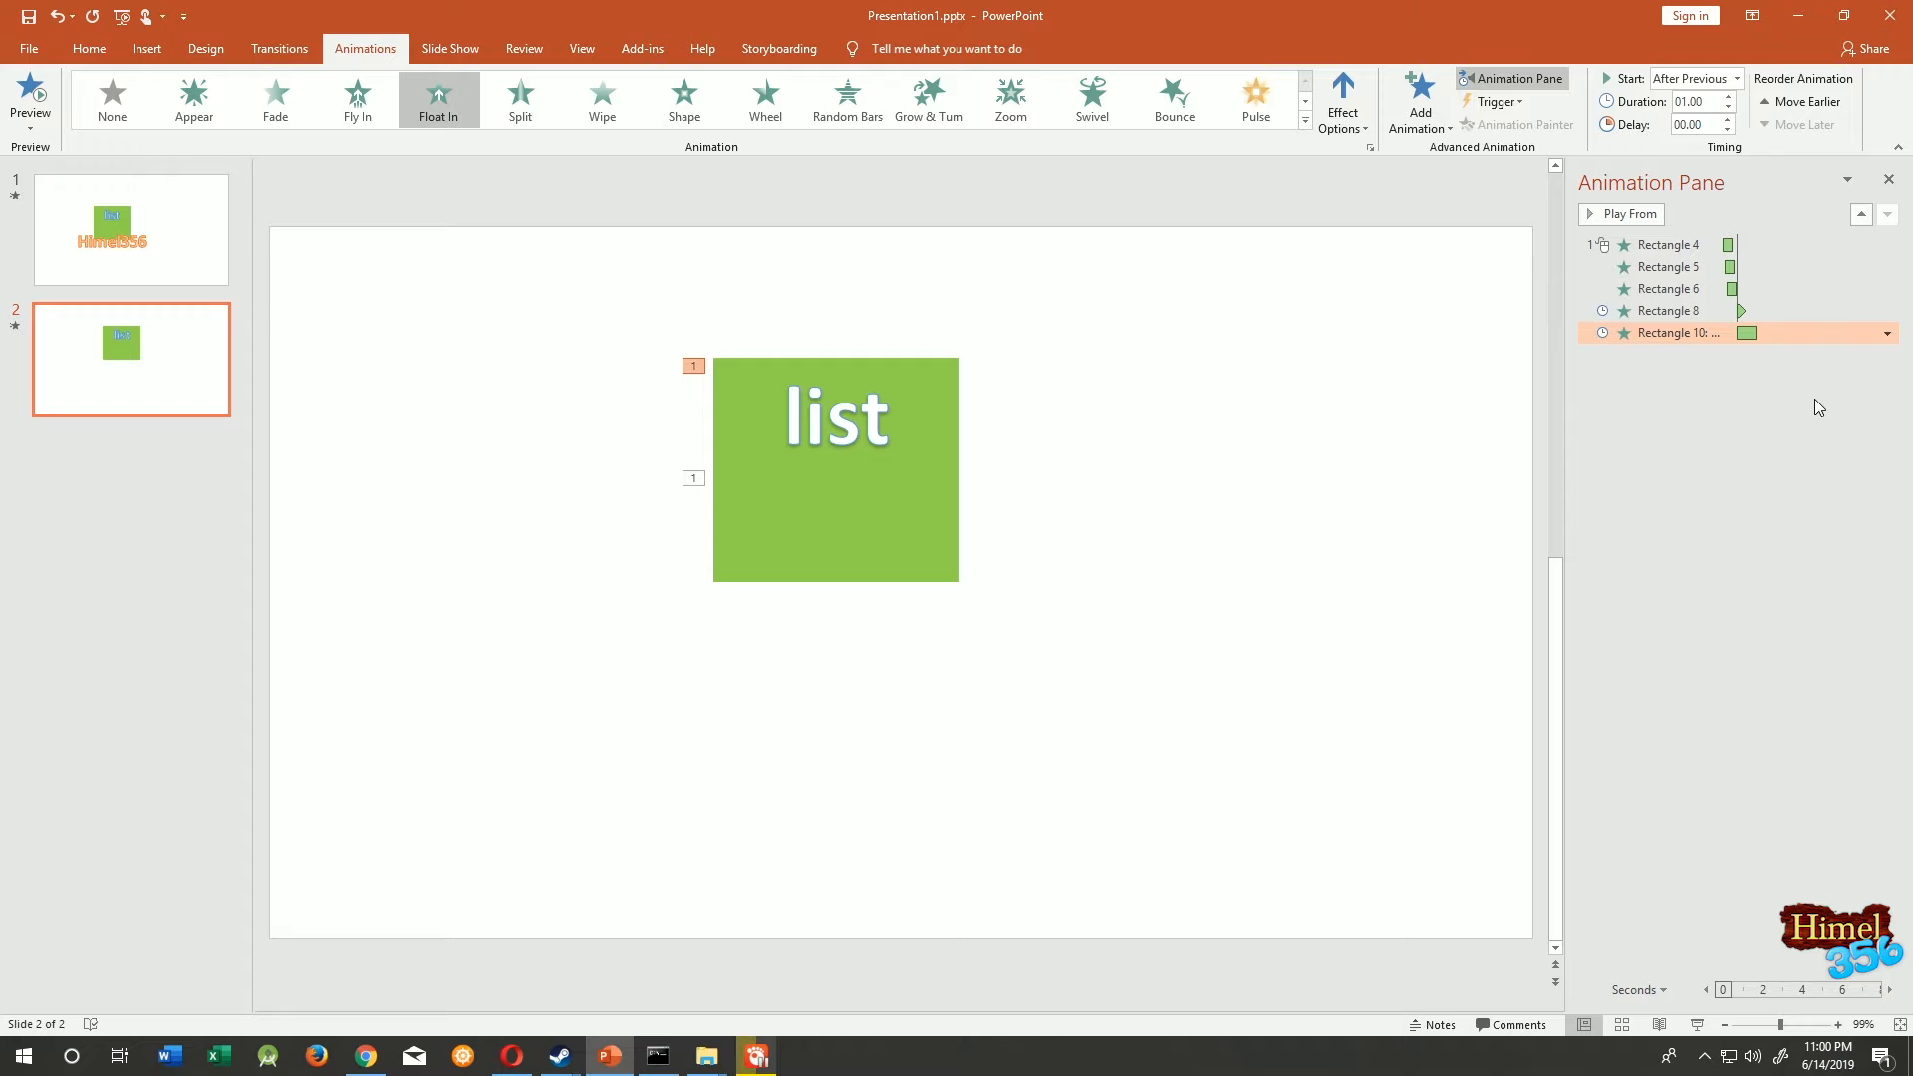
- Set the duration of the "list" text's Float In animation to 0.25 seconds
drag(1639, 98, 1759, 98)
text(0.25)
key(Return)
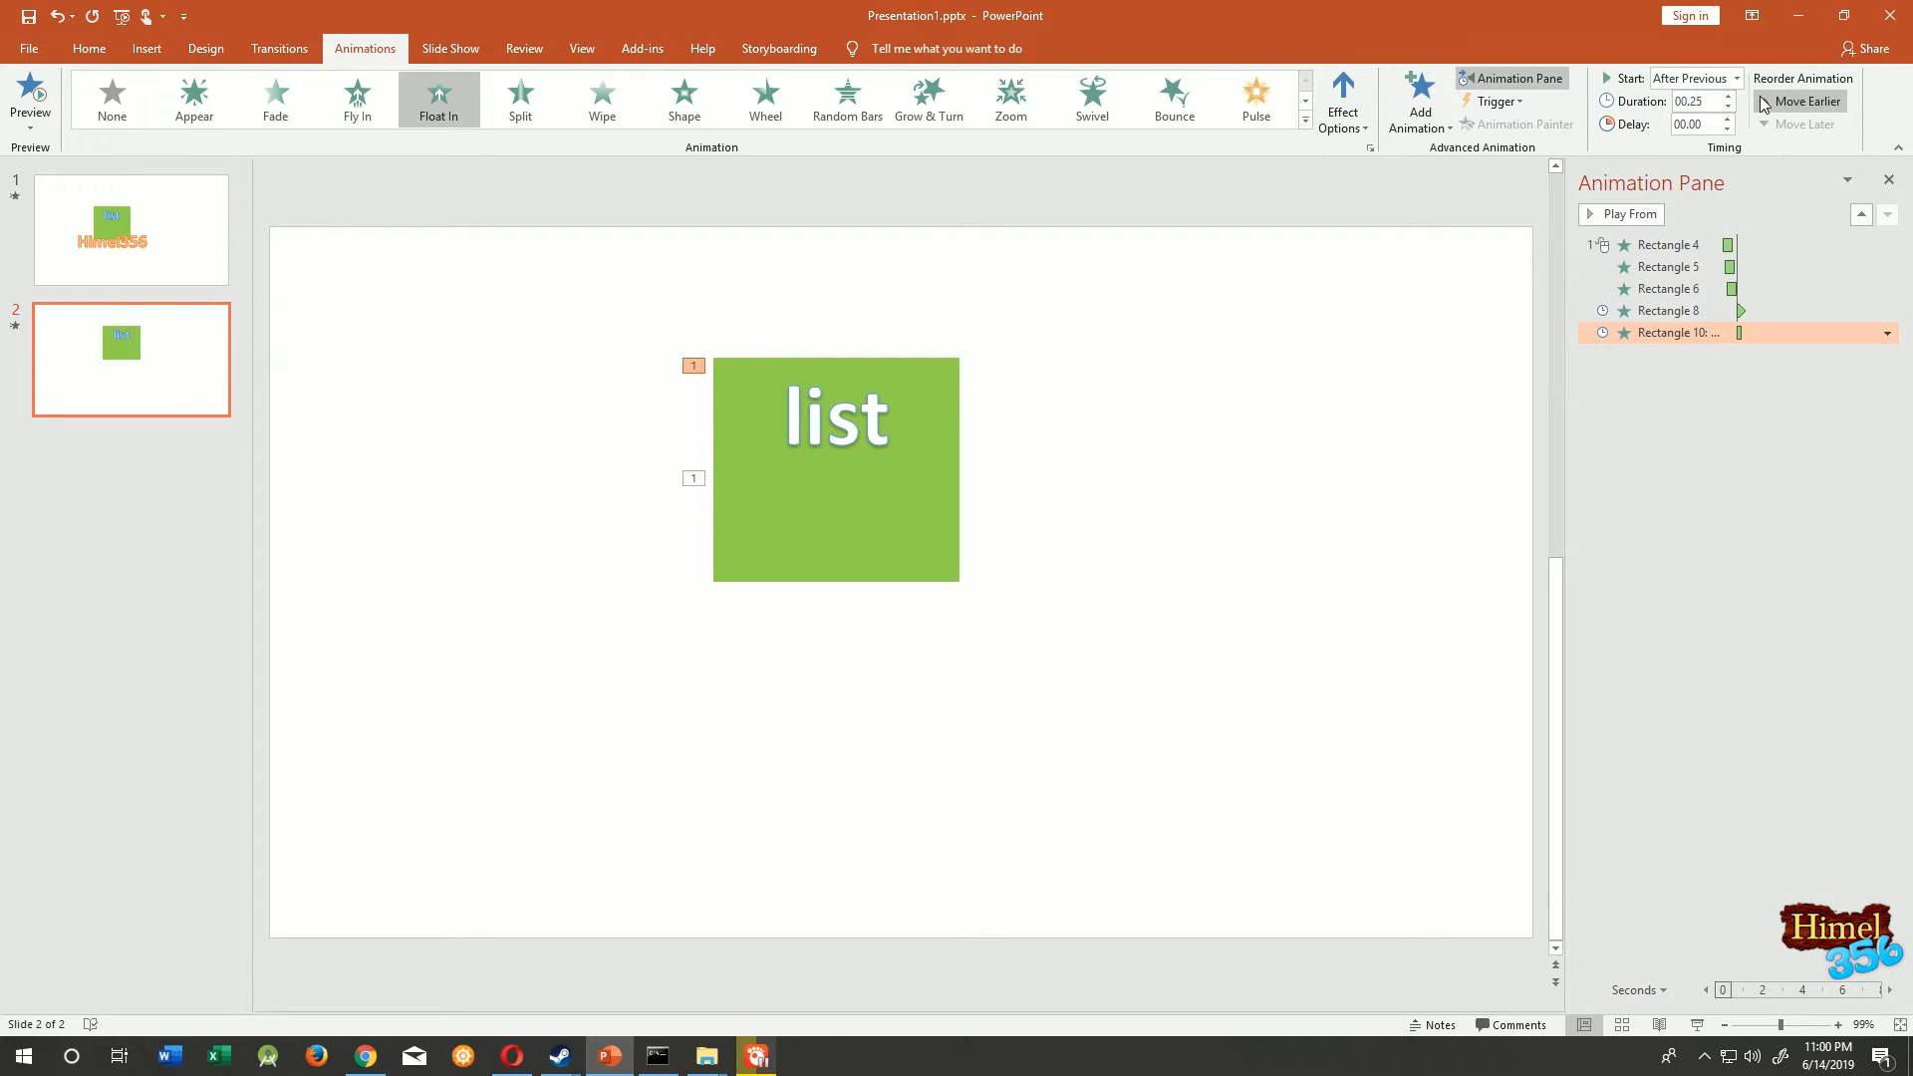
- Play slide 2, examine how the number appears frame by frame in the GOM Player reference video, and return to PowerPoint
key(shift+F5)
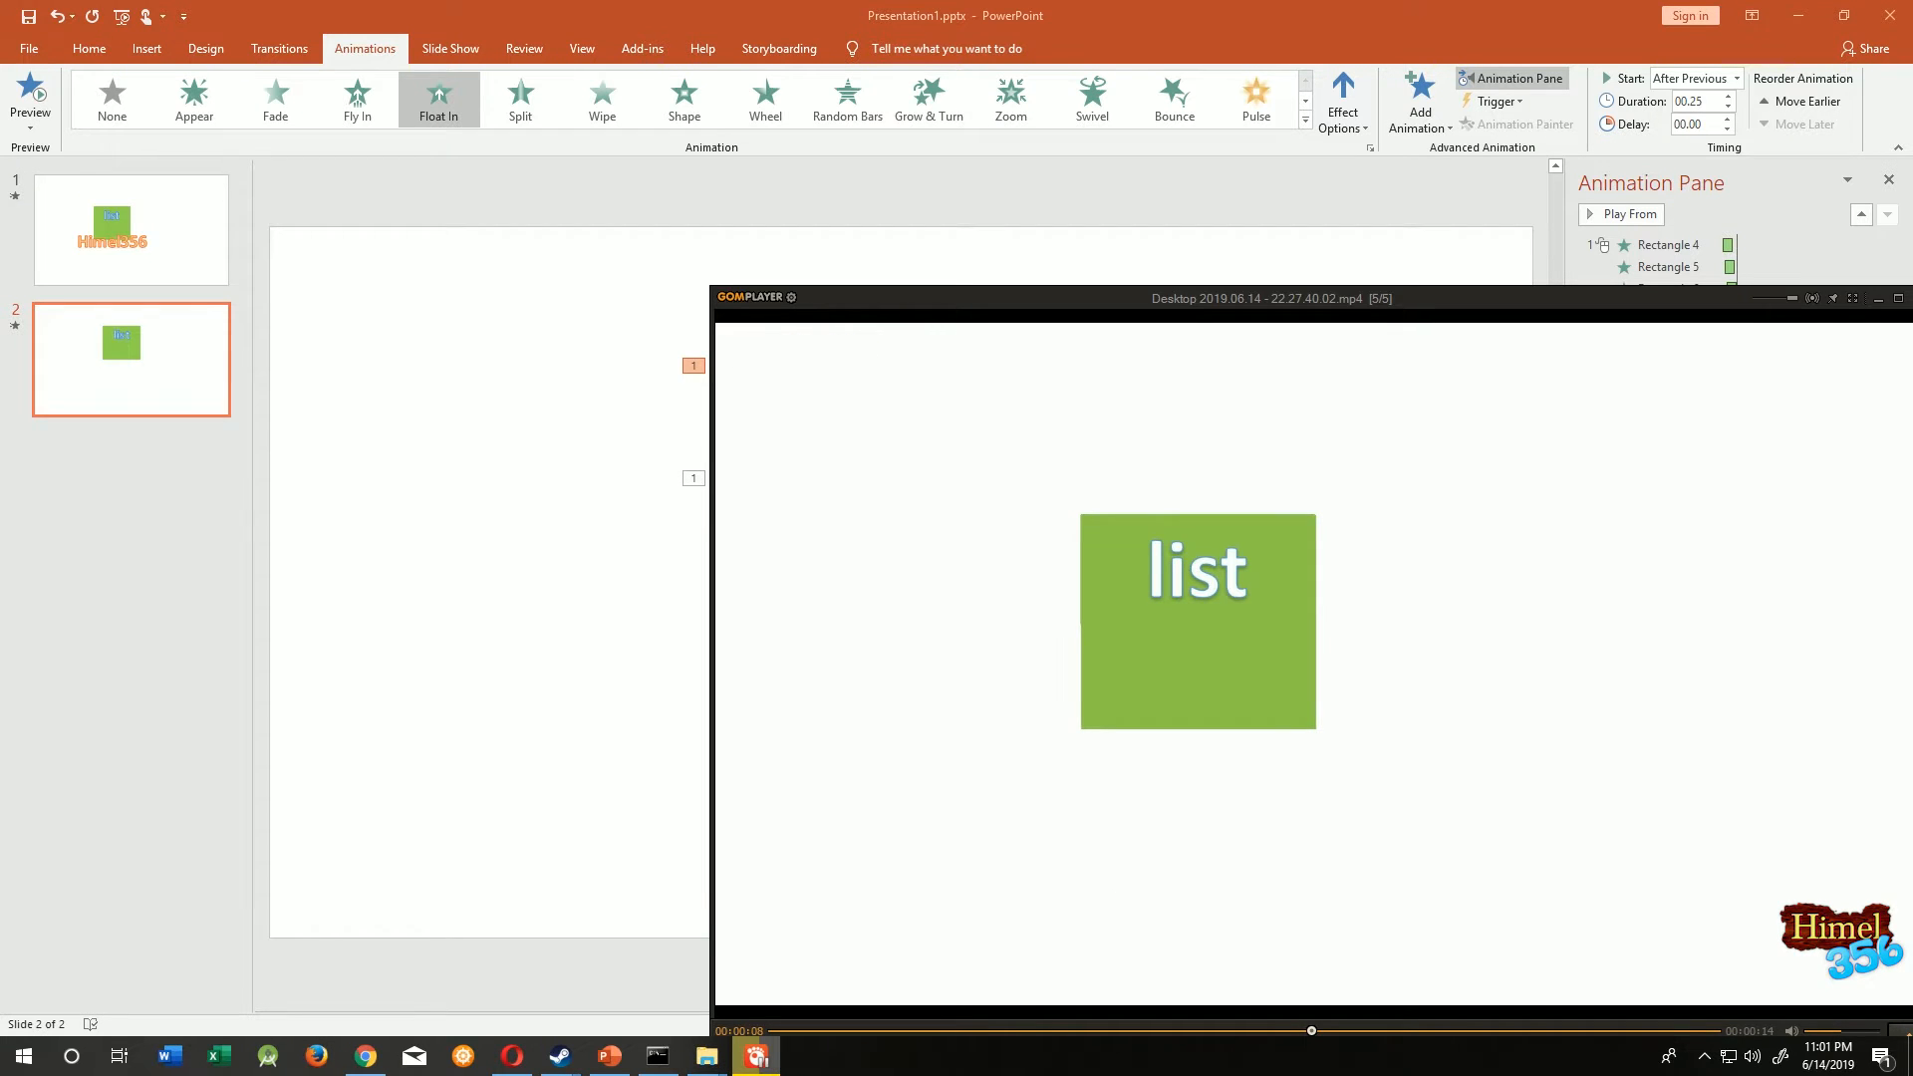
key(f)
key(f)
key(f)
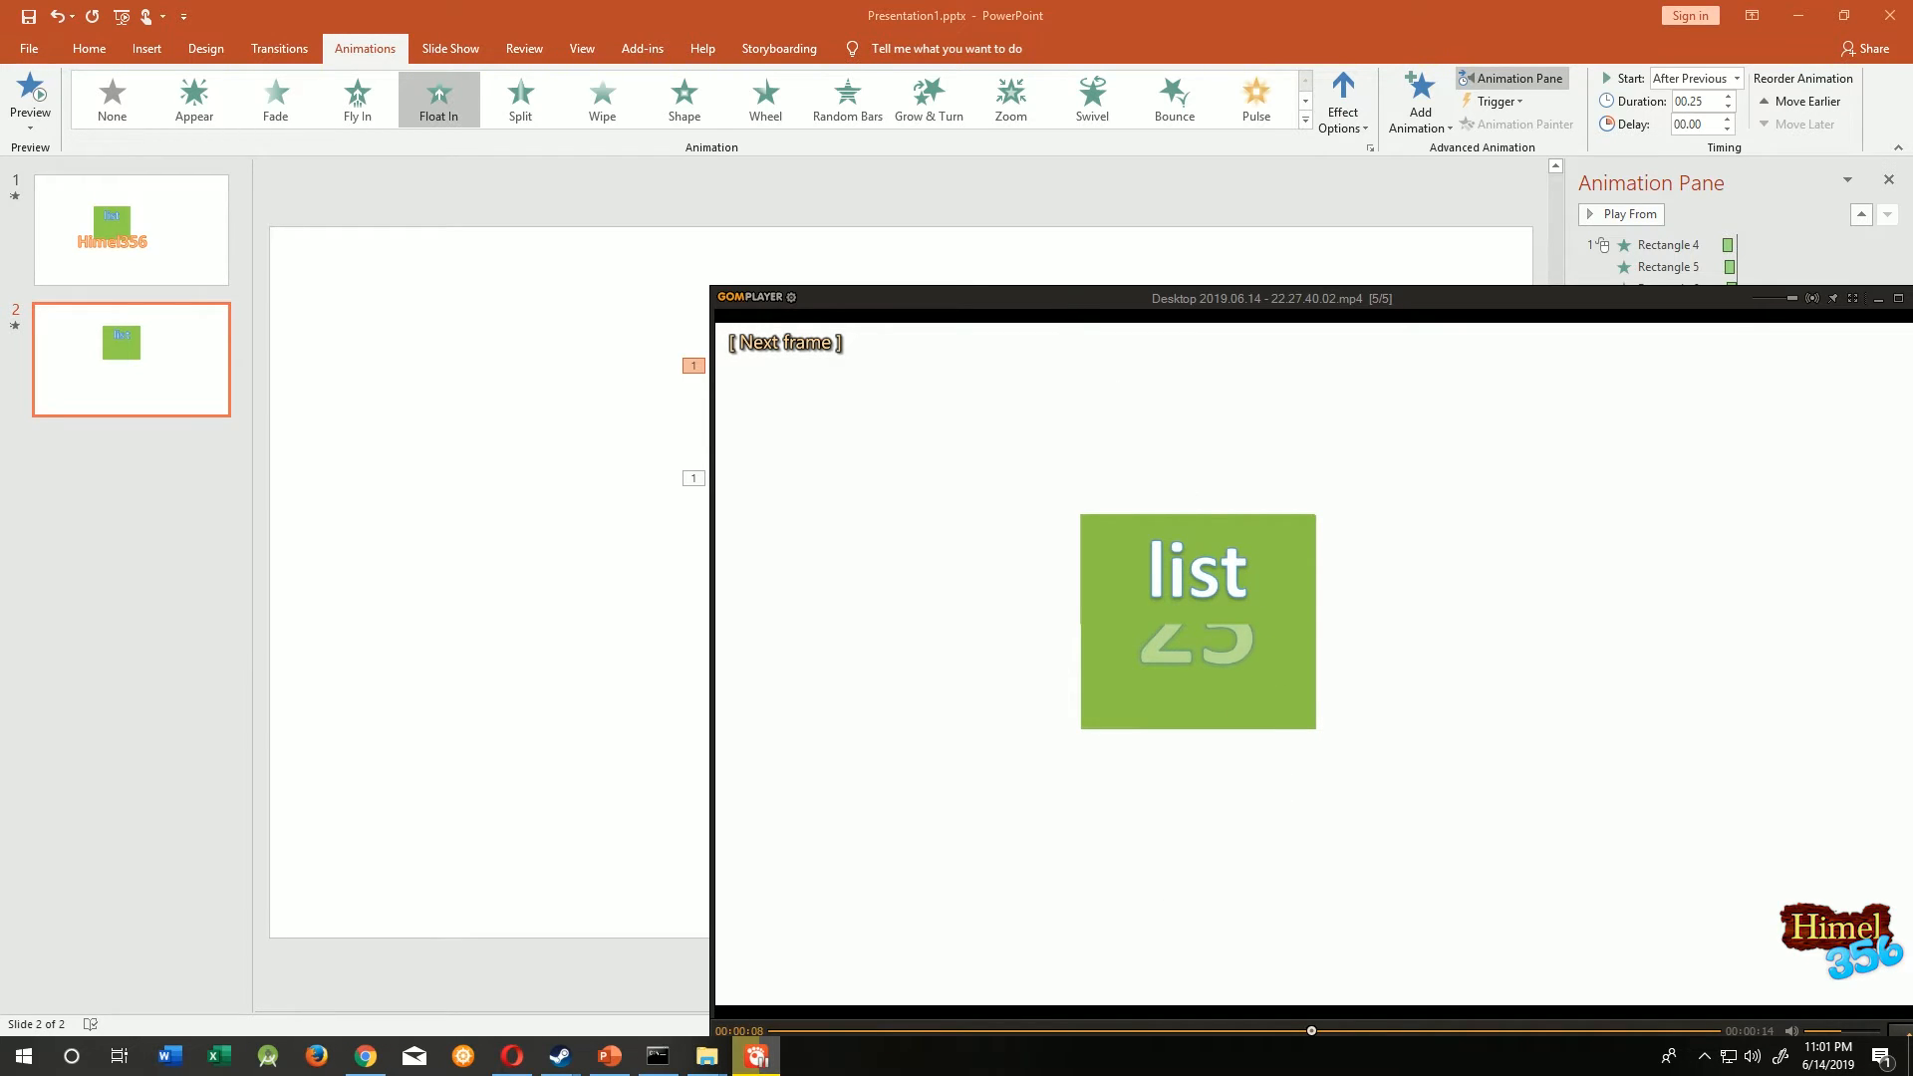
drag(1119, 427, 1317, 413)
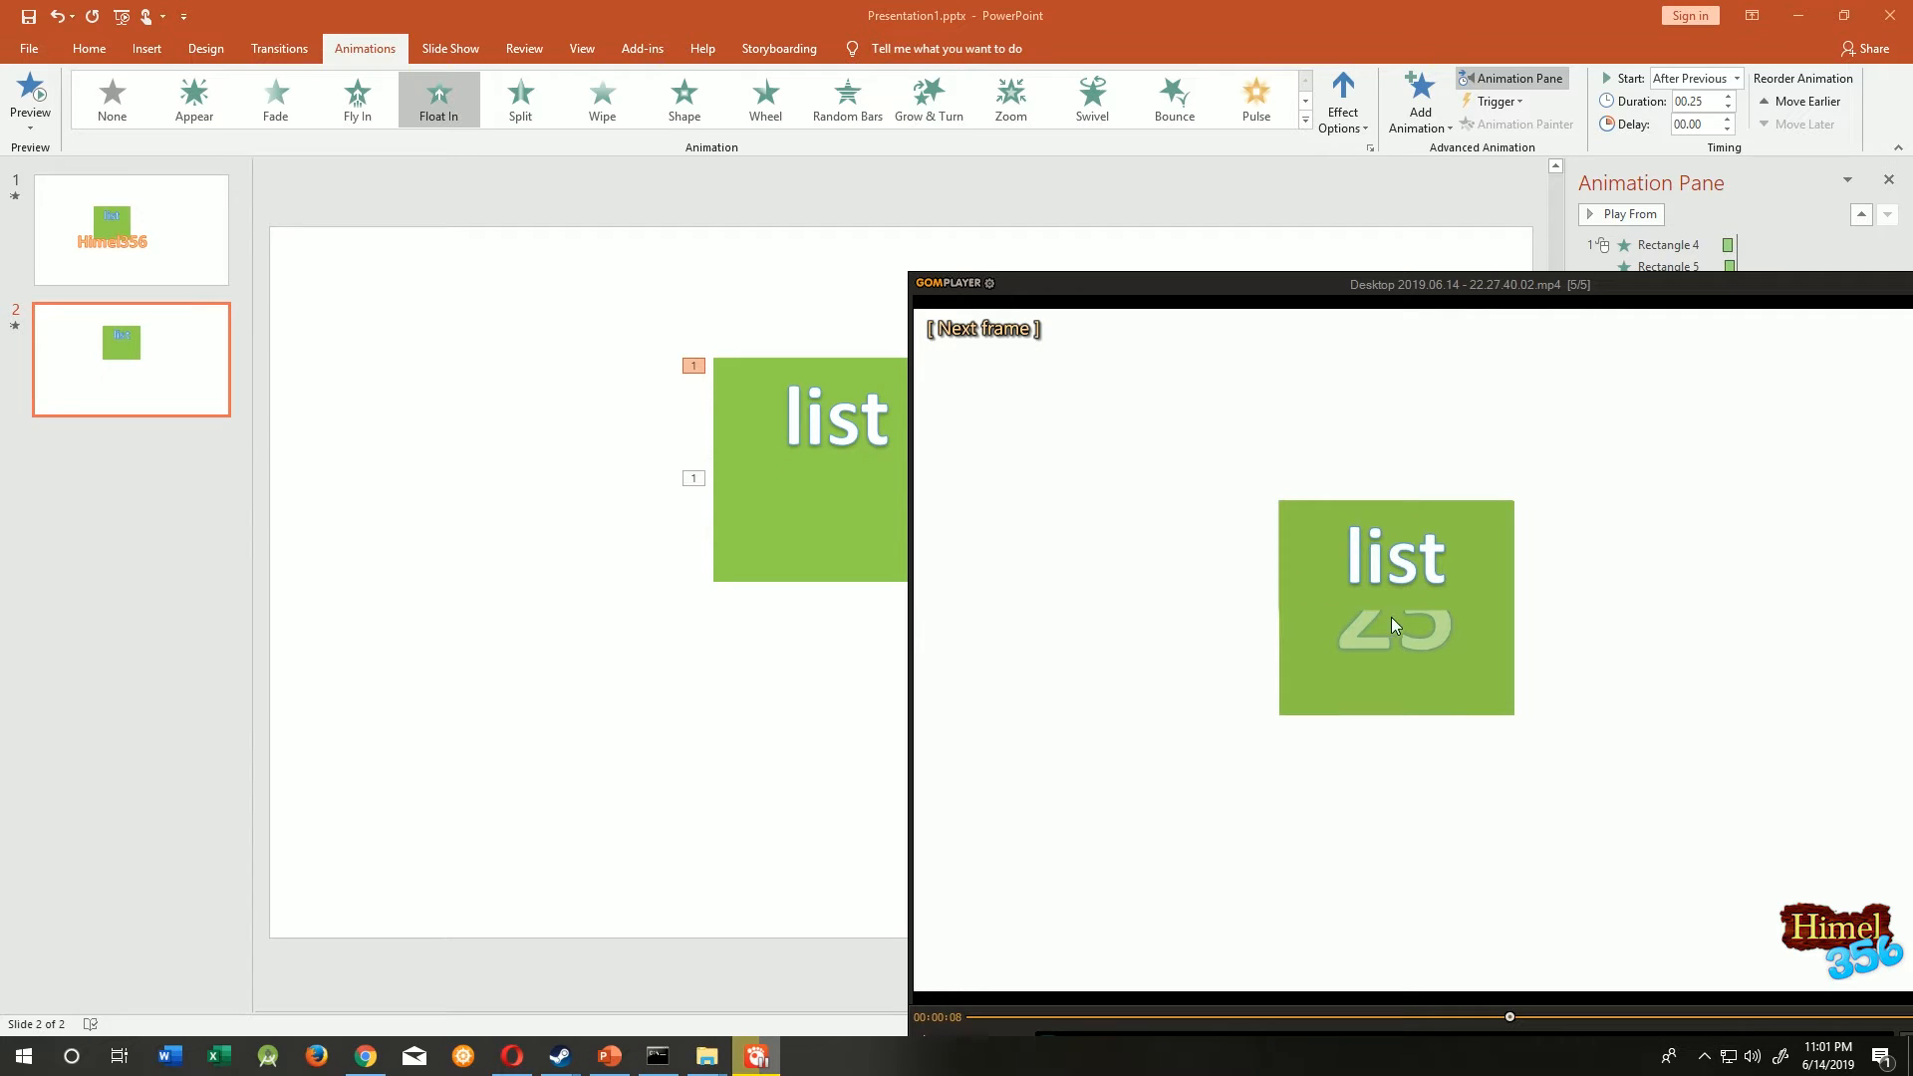
key(alt+Tab)
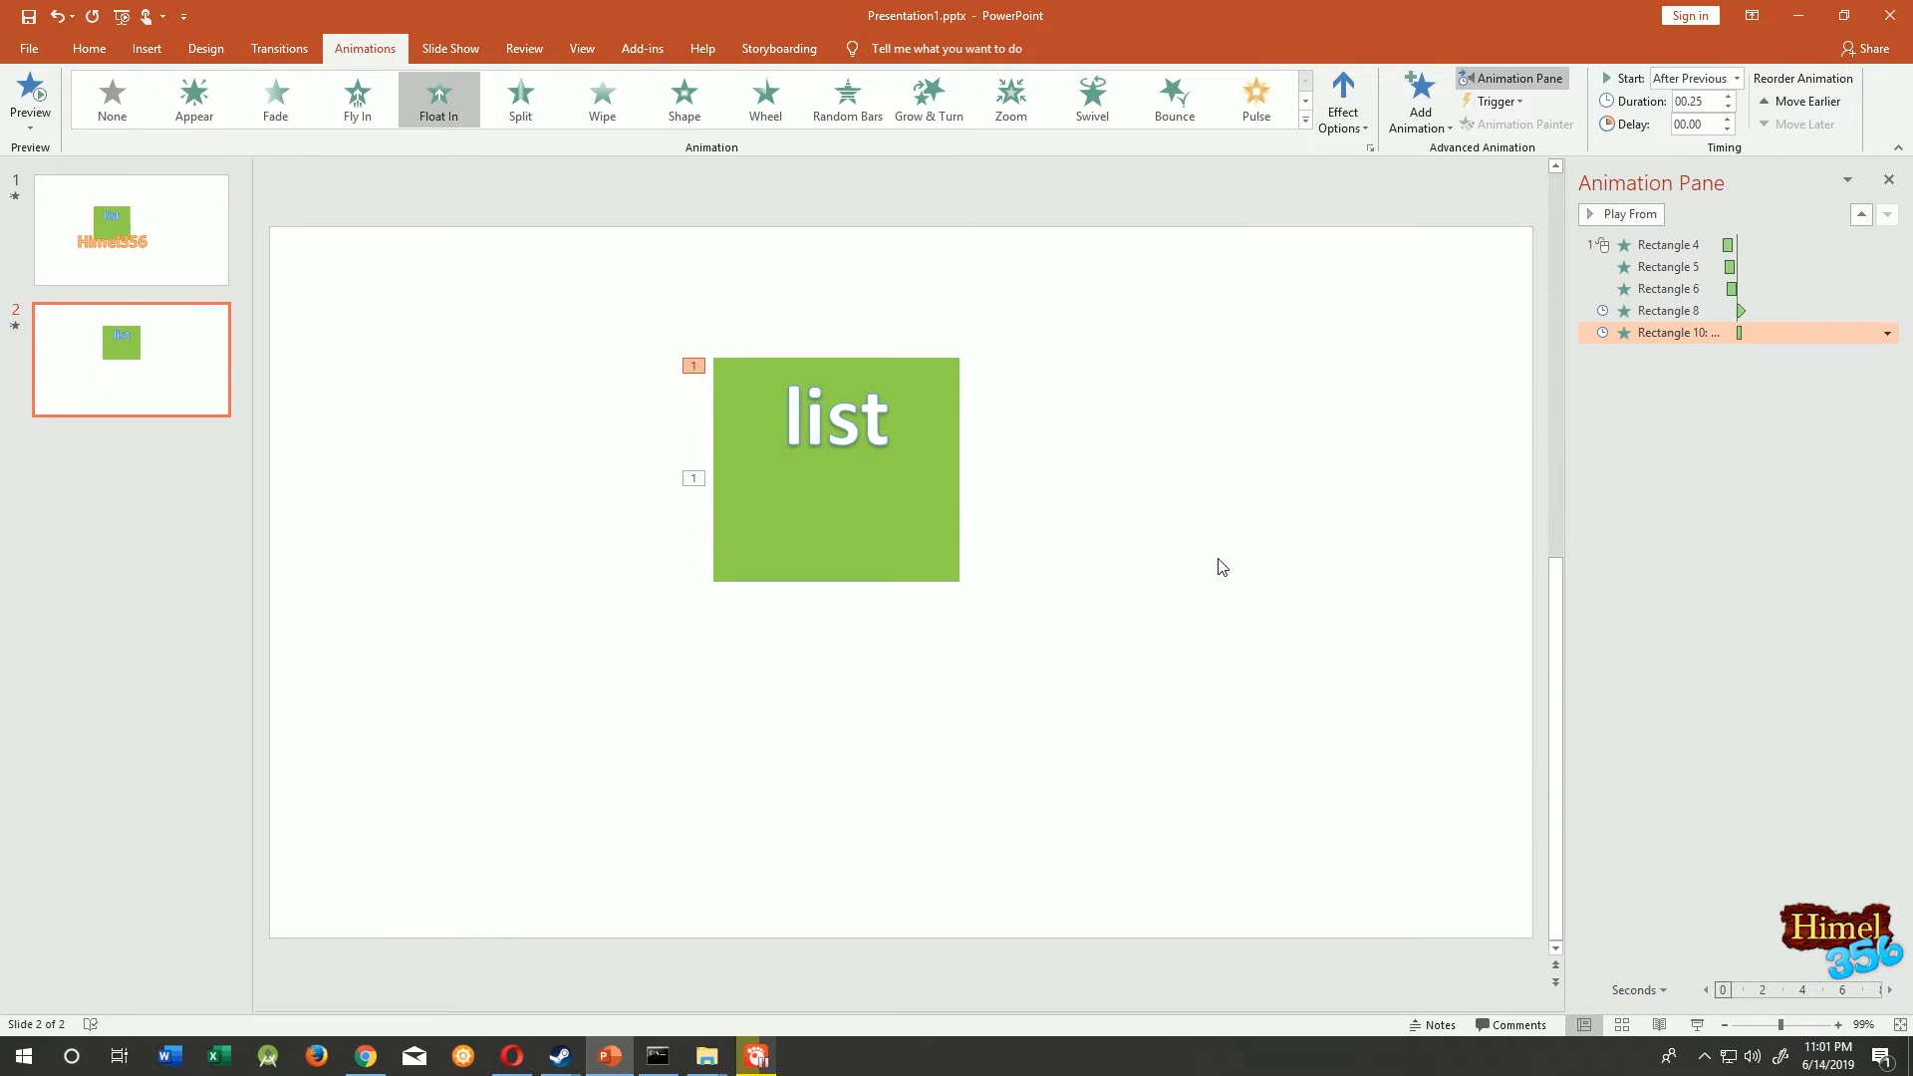
- Insert a white, blue-outlined WordArt reading "25" and widen its text box to about 2.2 inches
click(146, 48)
click(908, 99)
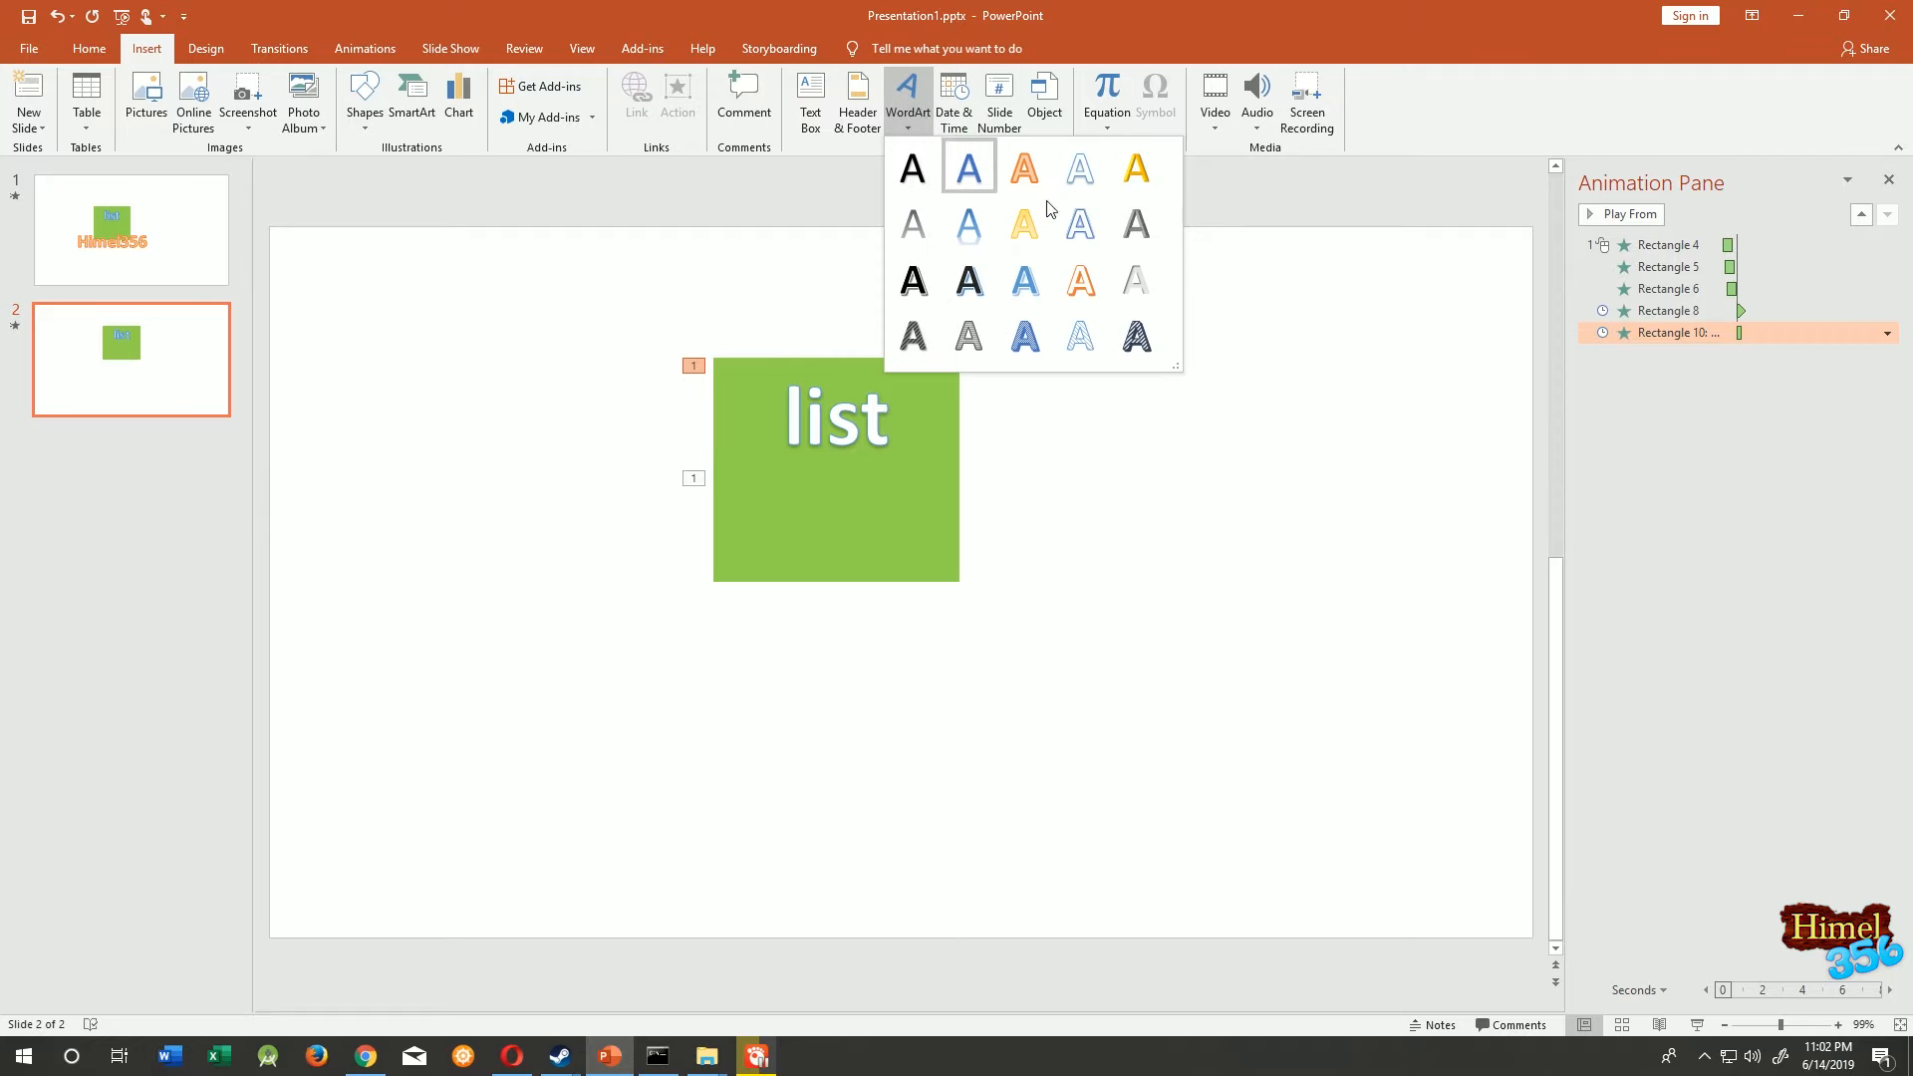
click(1094, 180)
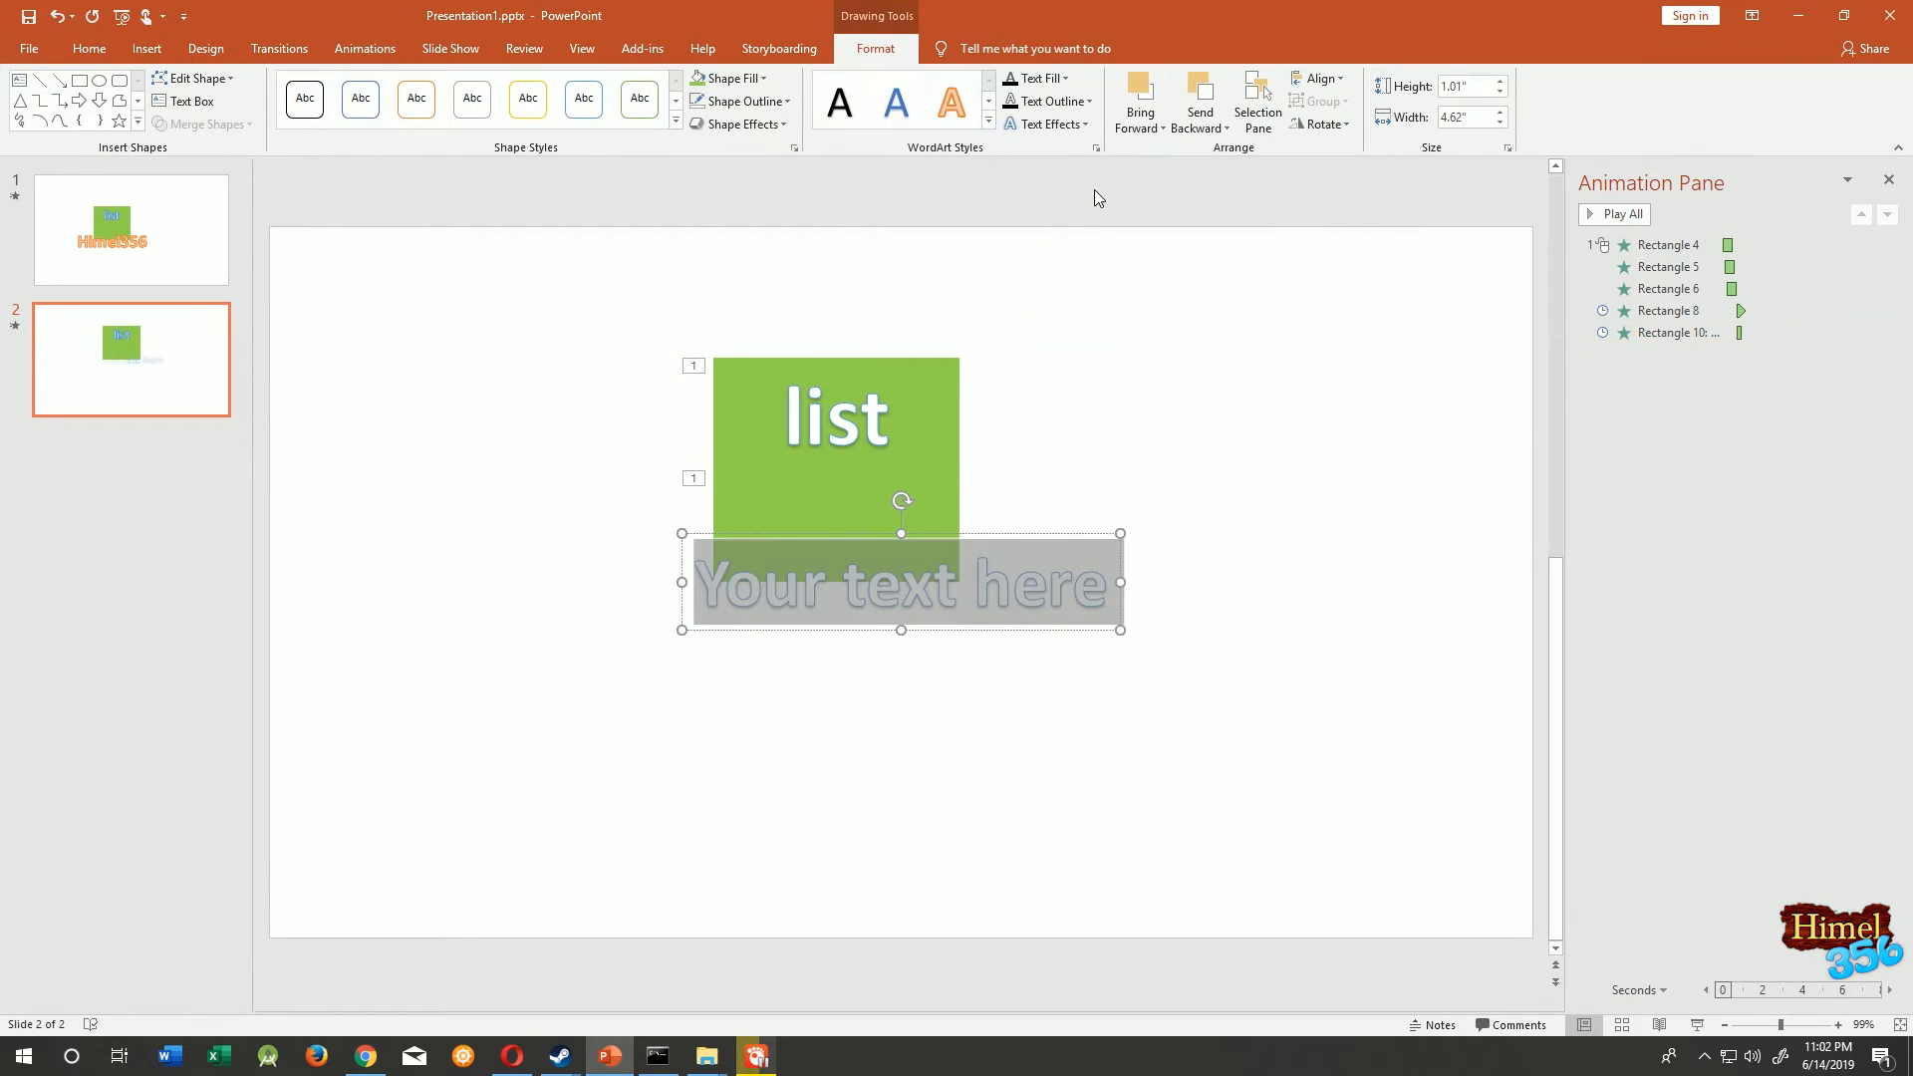
text(25)
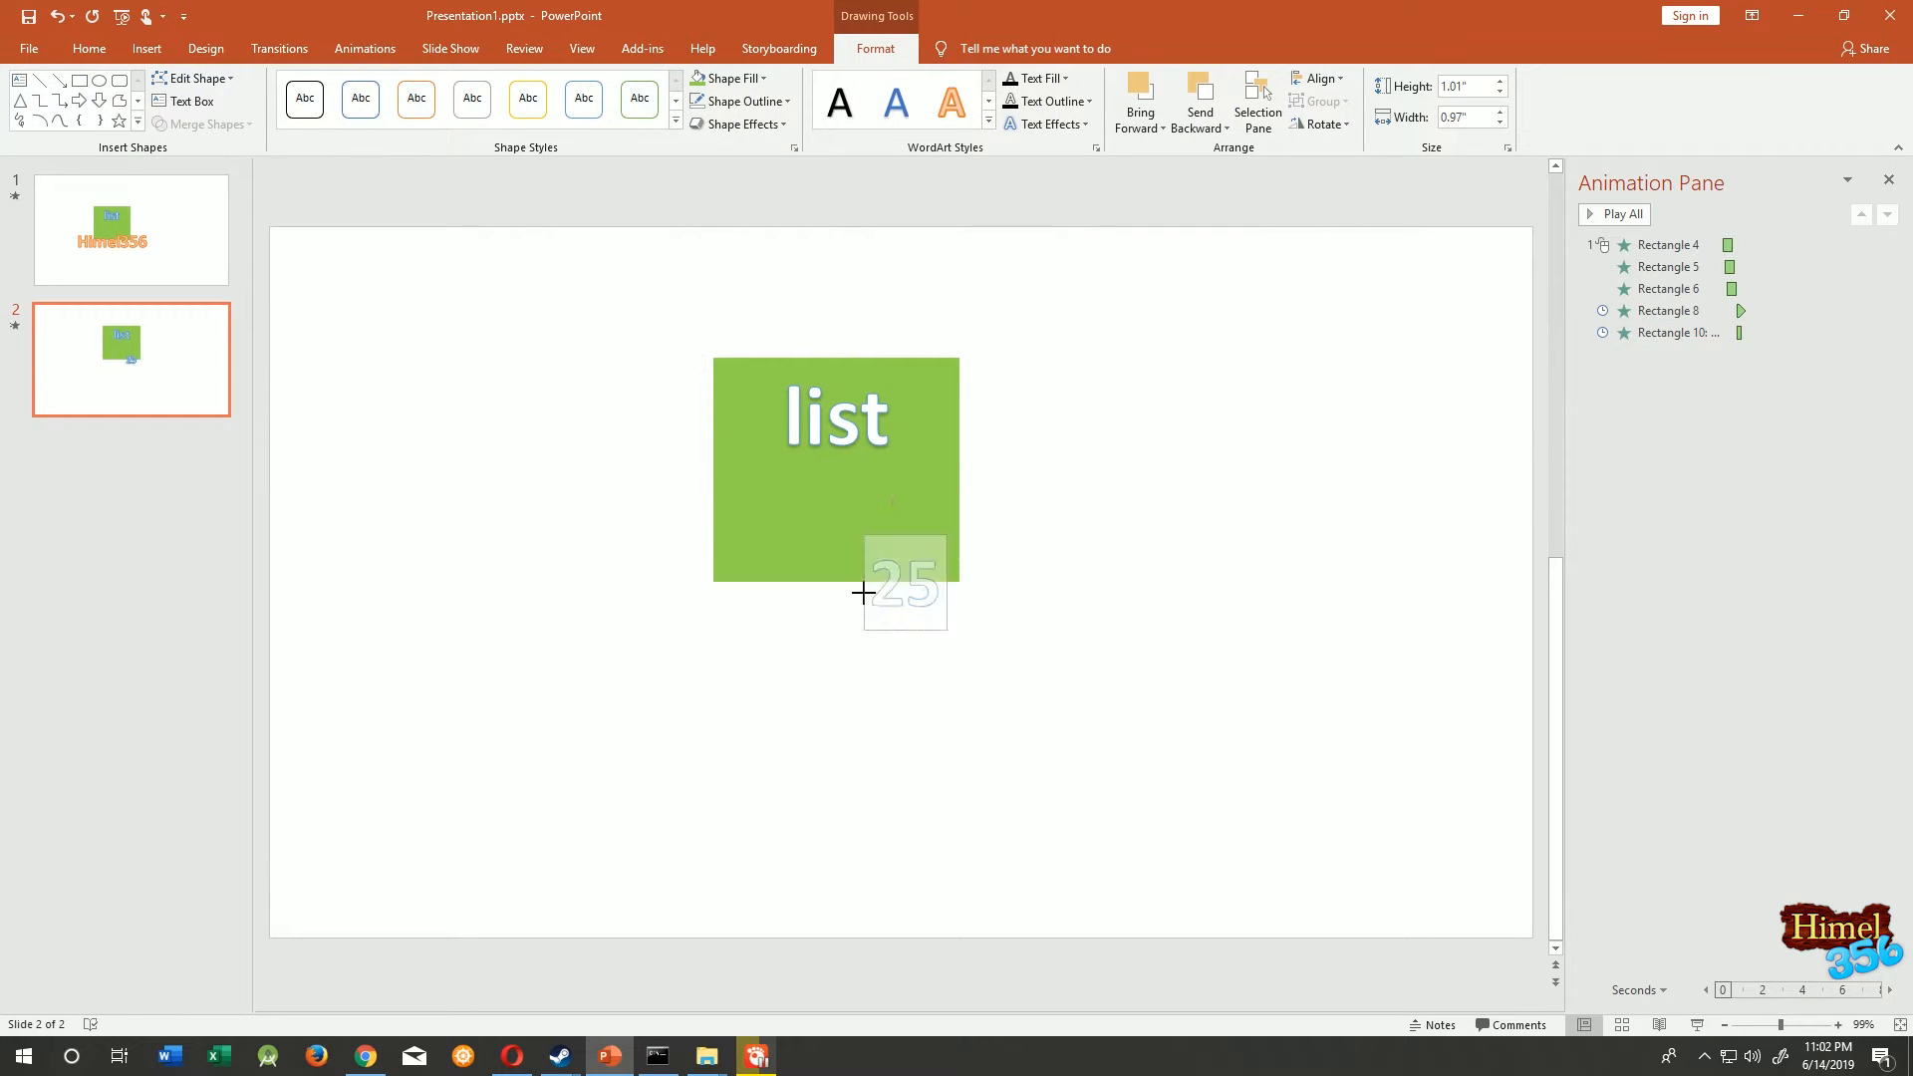
drag(857, 589, 737, 597)
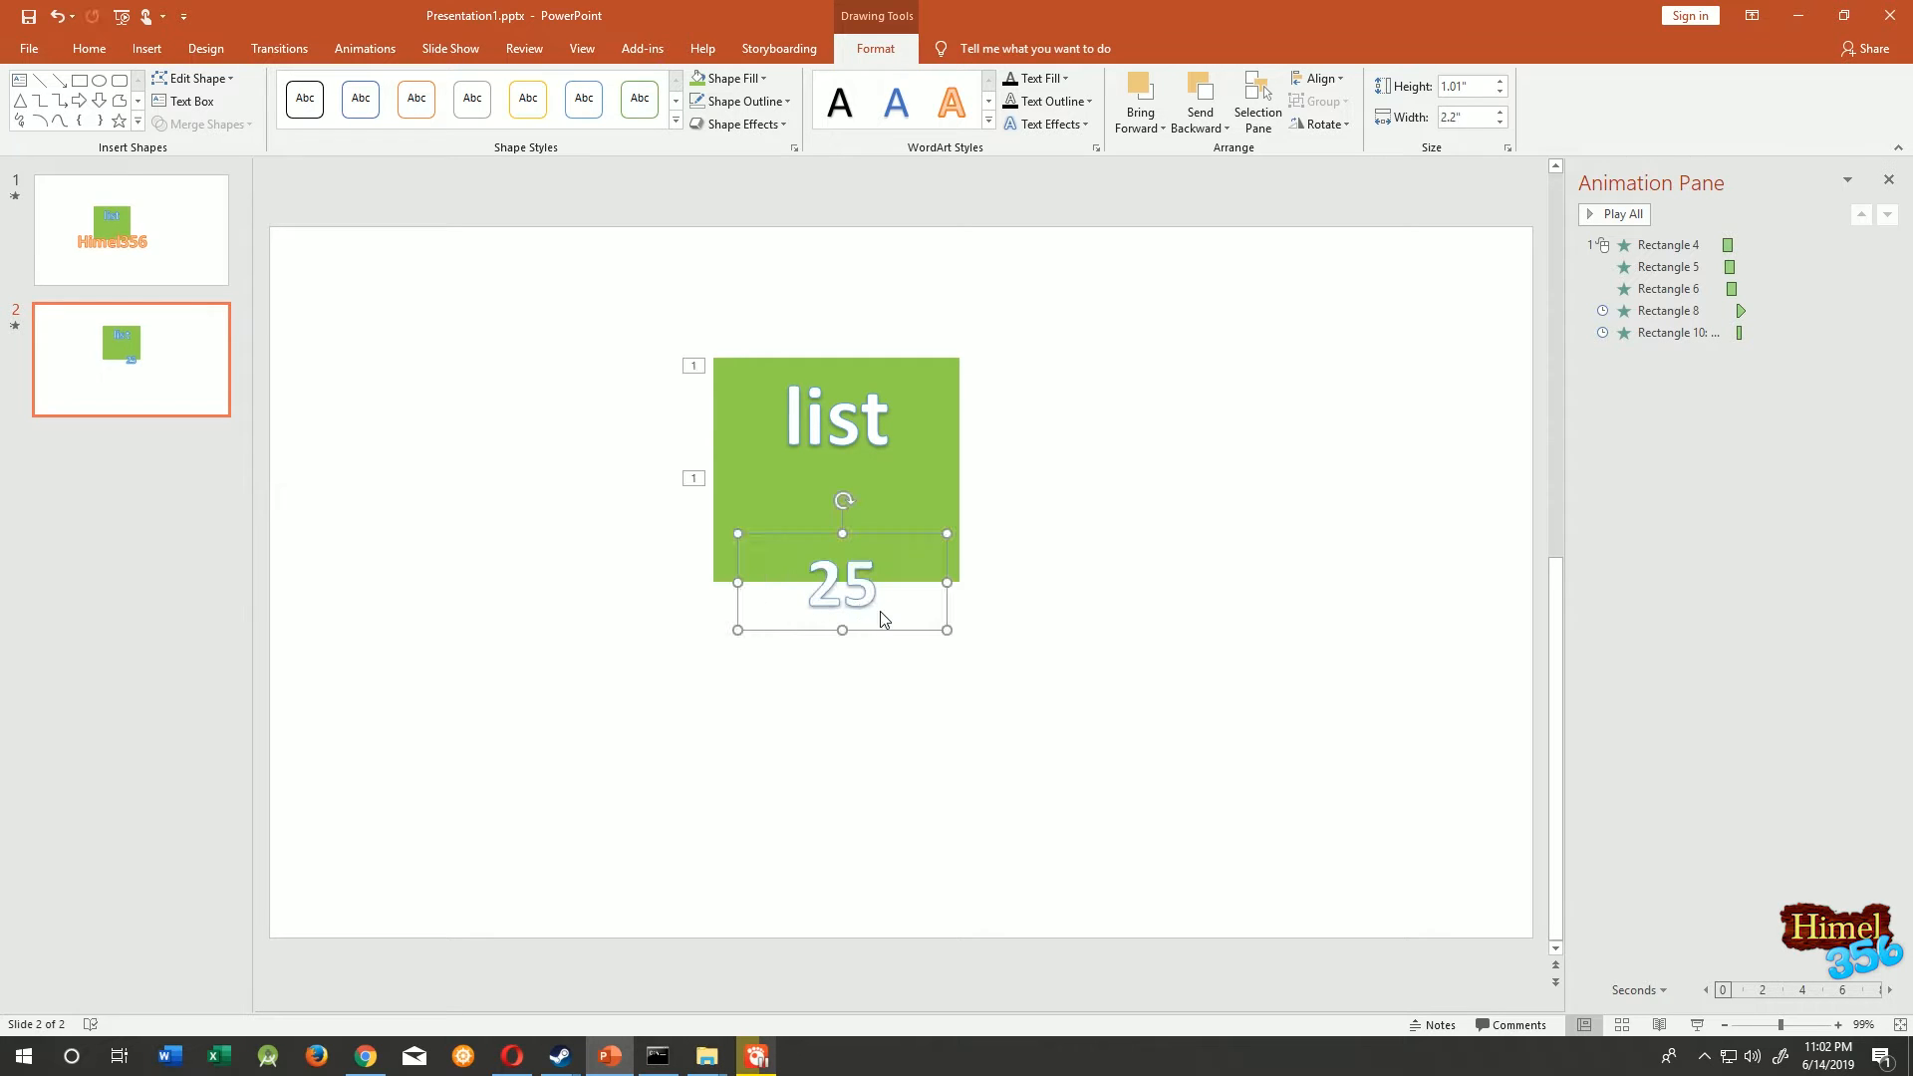
- Enlarge the "25" text to 96 pt and move it up over the right part of the green square
key(Escape)
click(877, 591)
drag(876, 591, 782, 601)
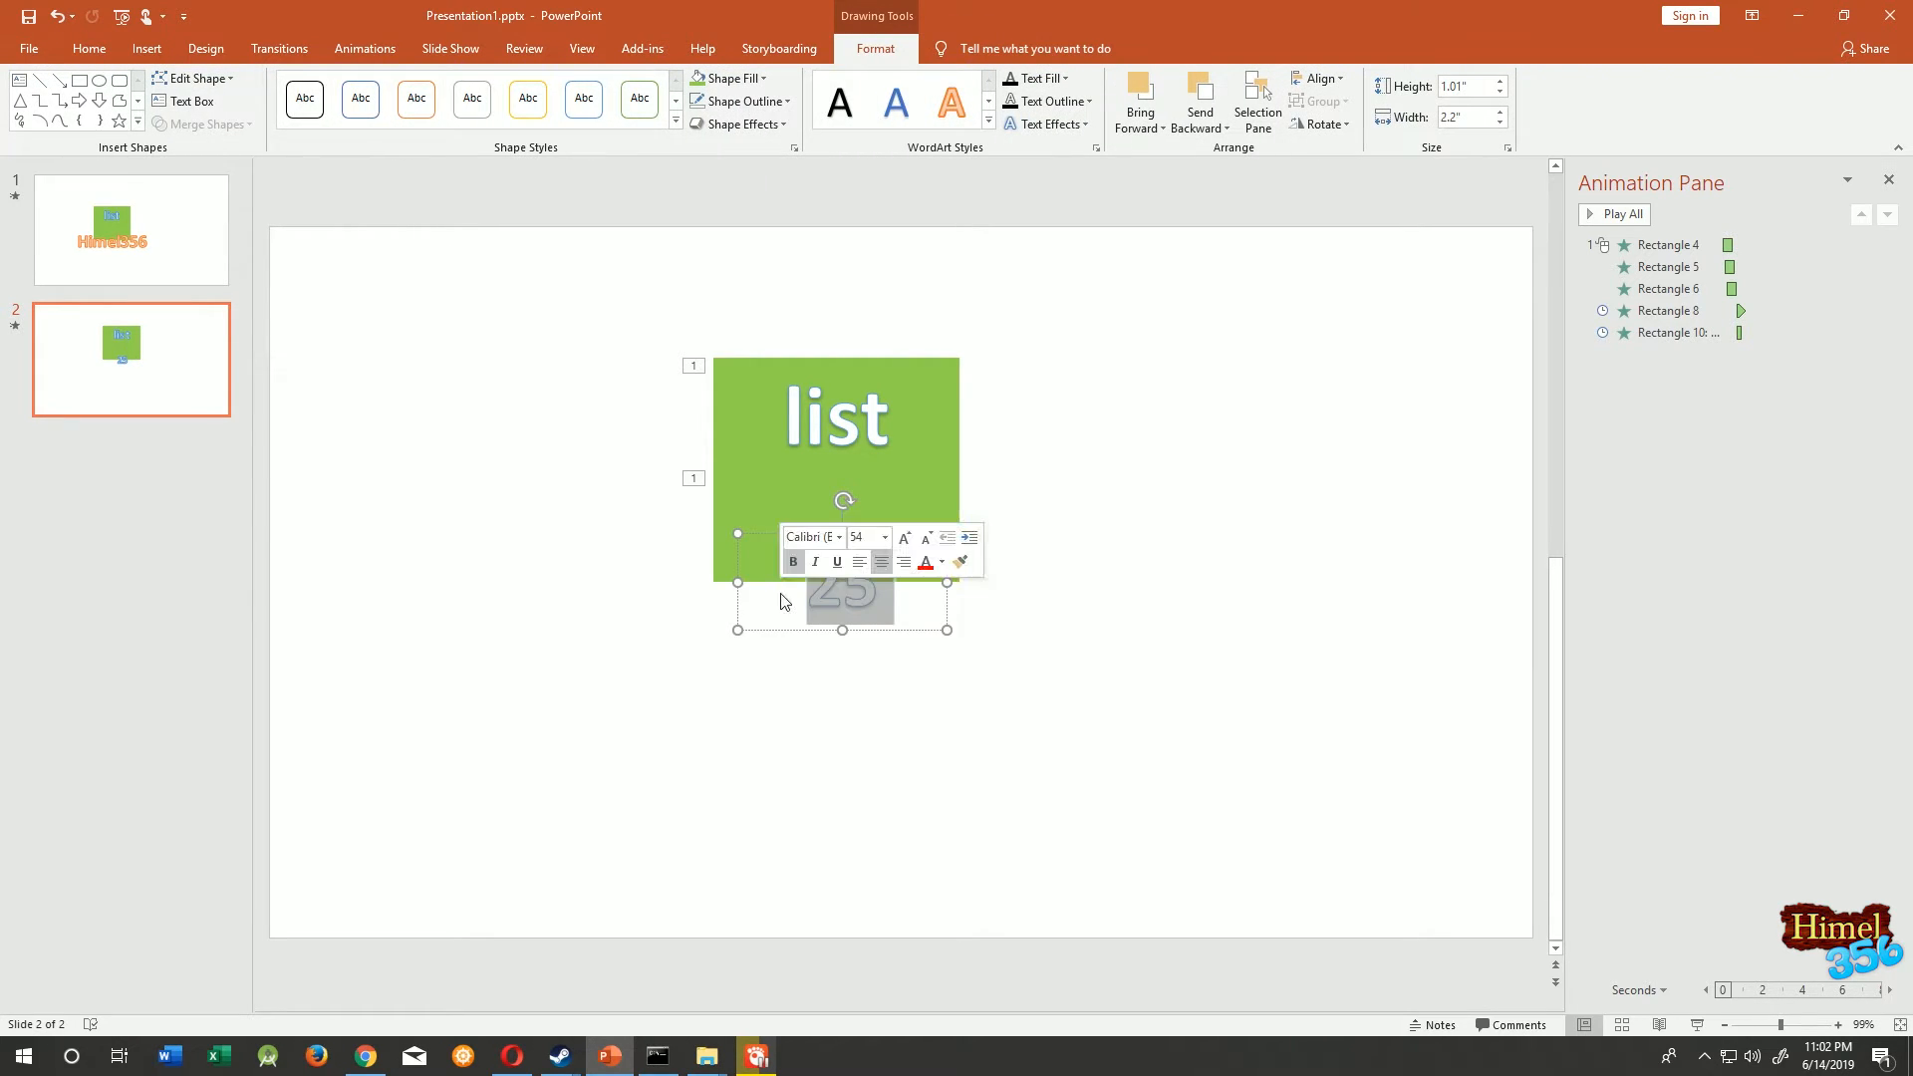
click(885, 537)
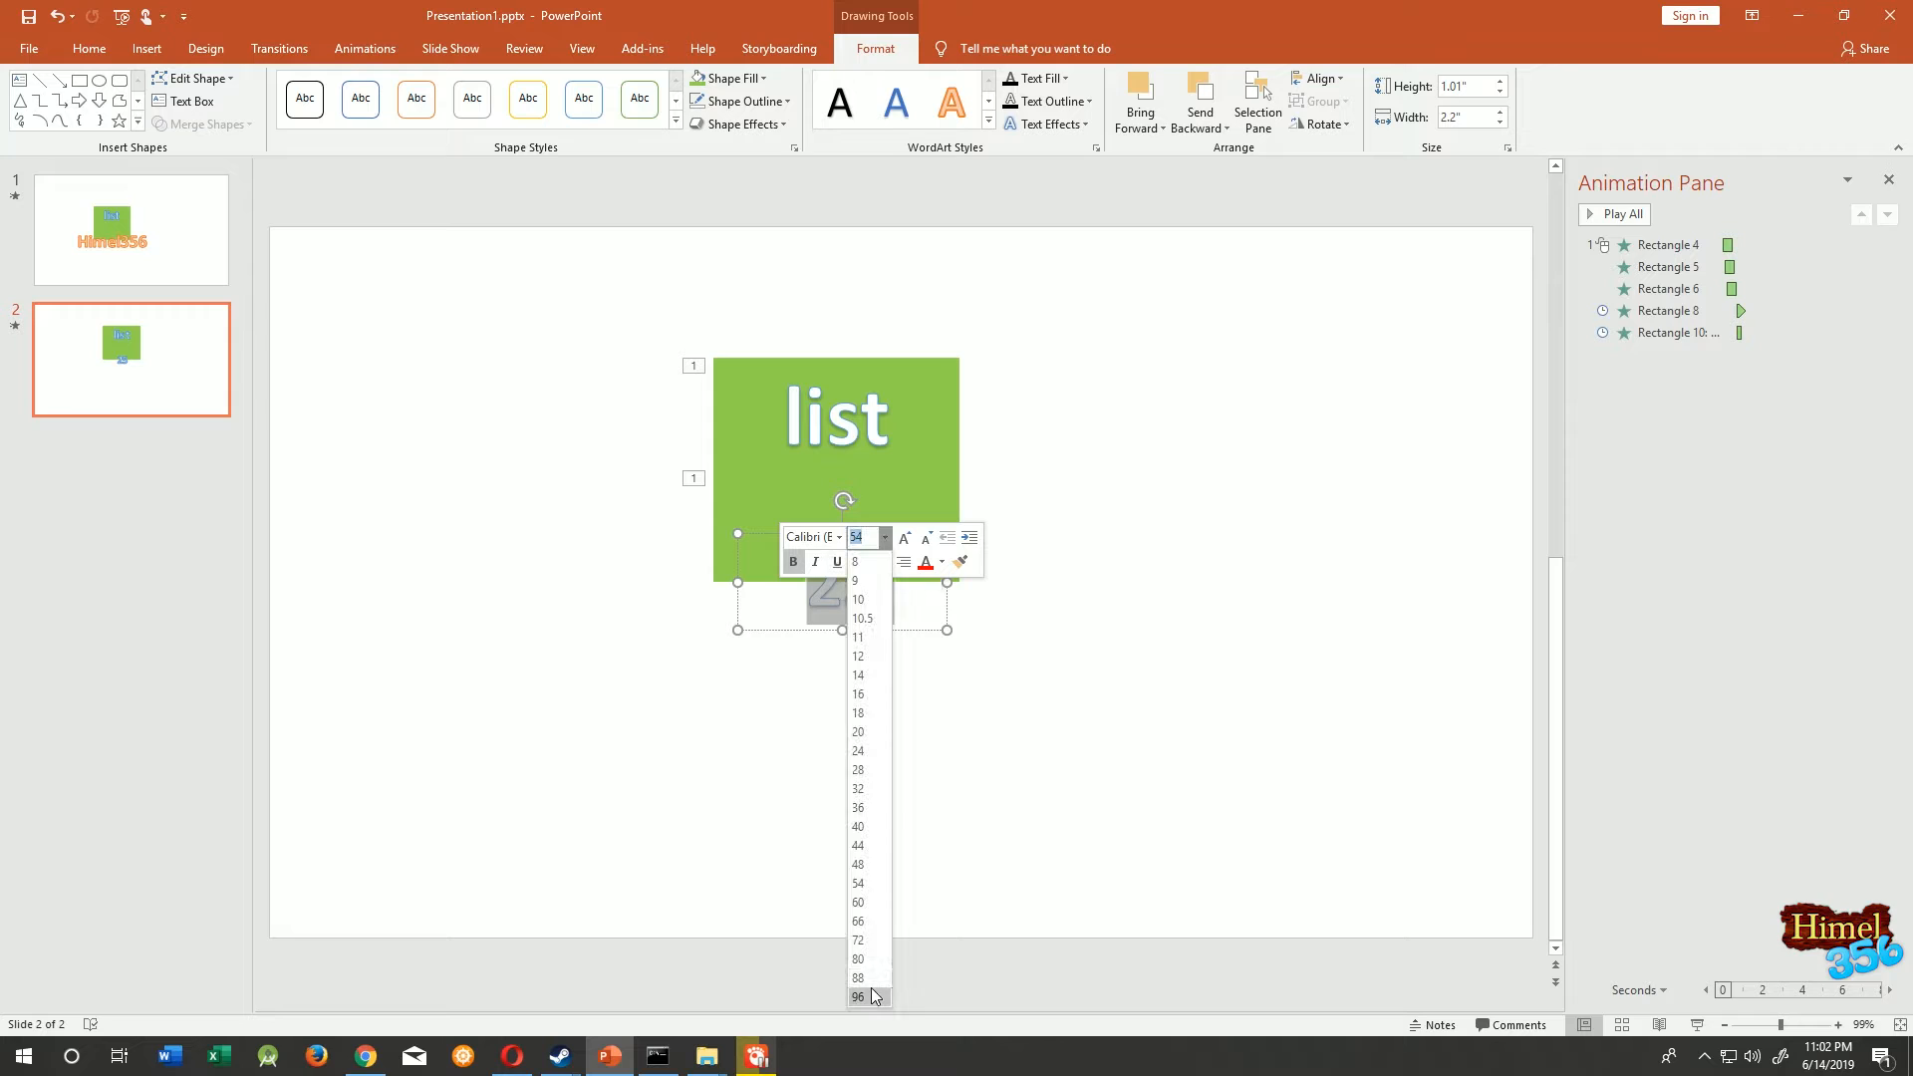
click(869, 993)
click(896, 504)
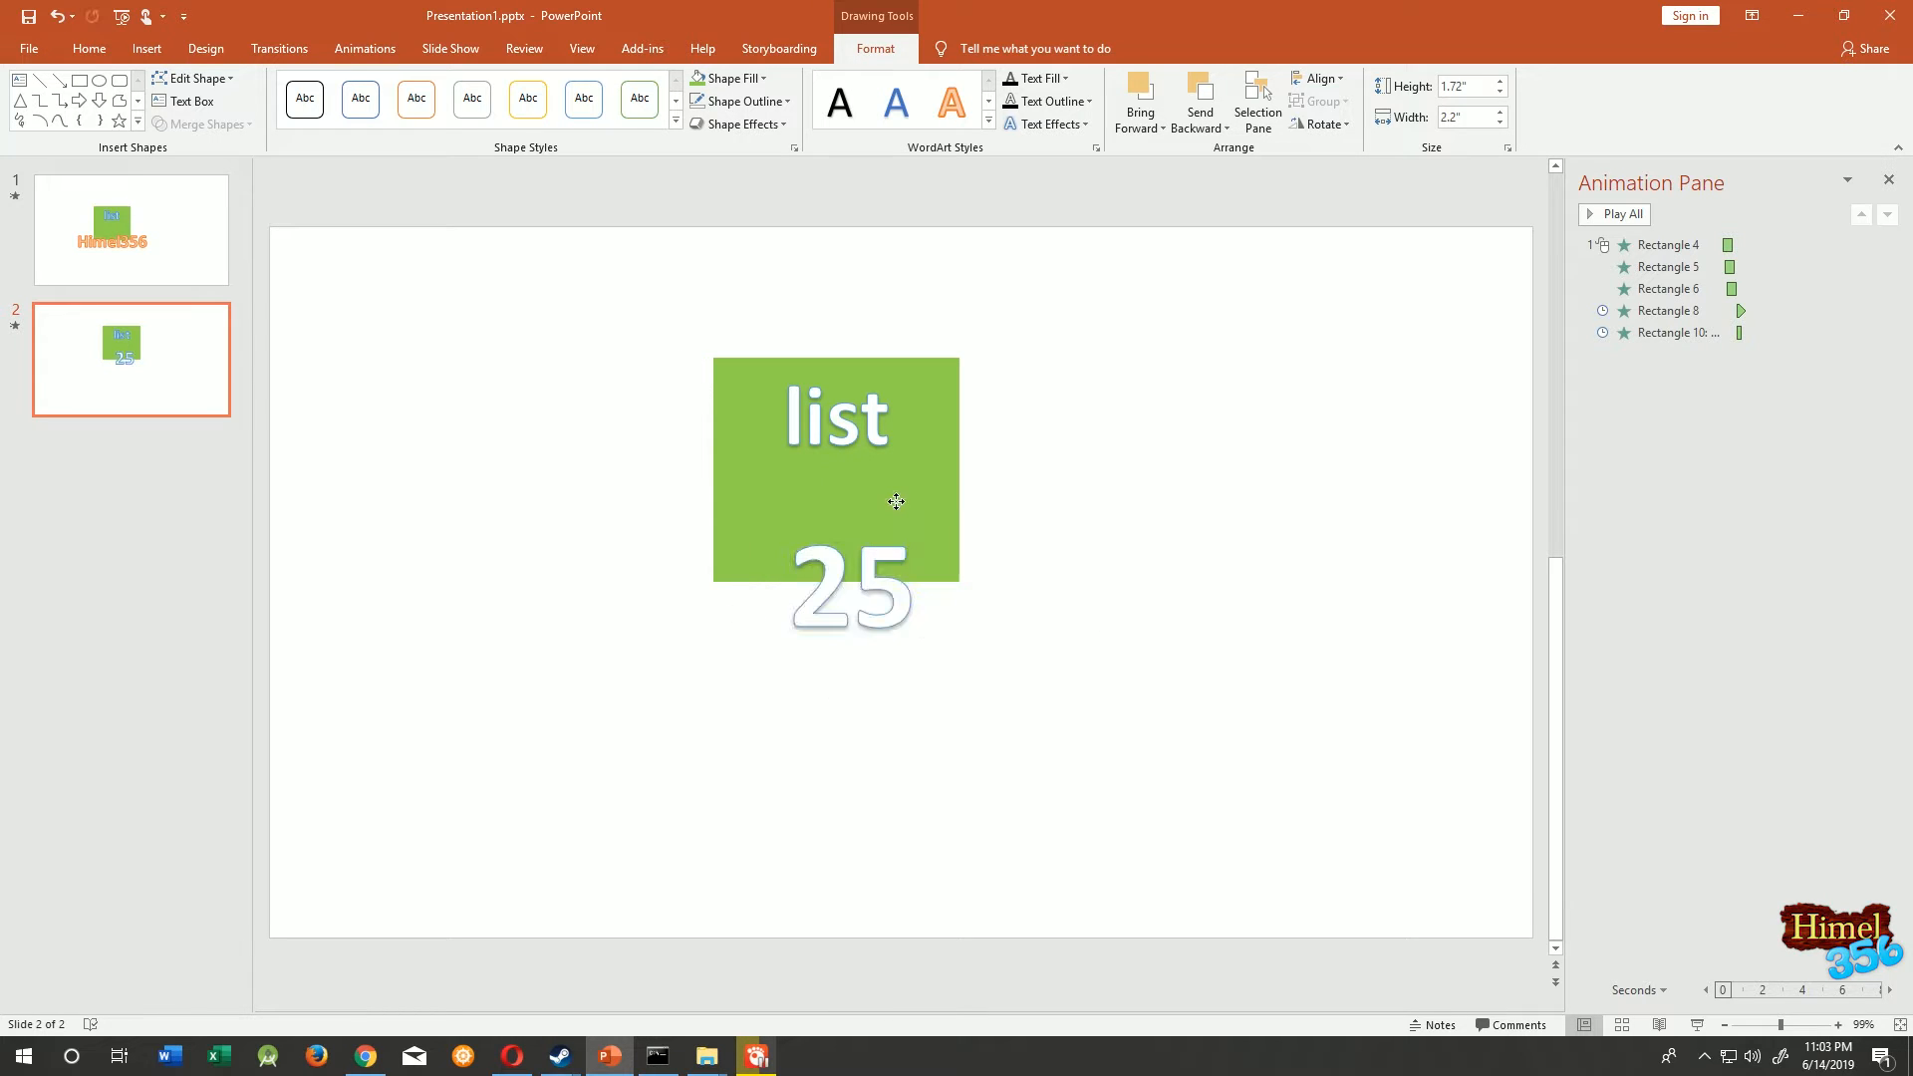
drag(897, 504, 958, 377)
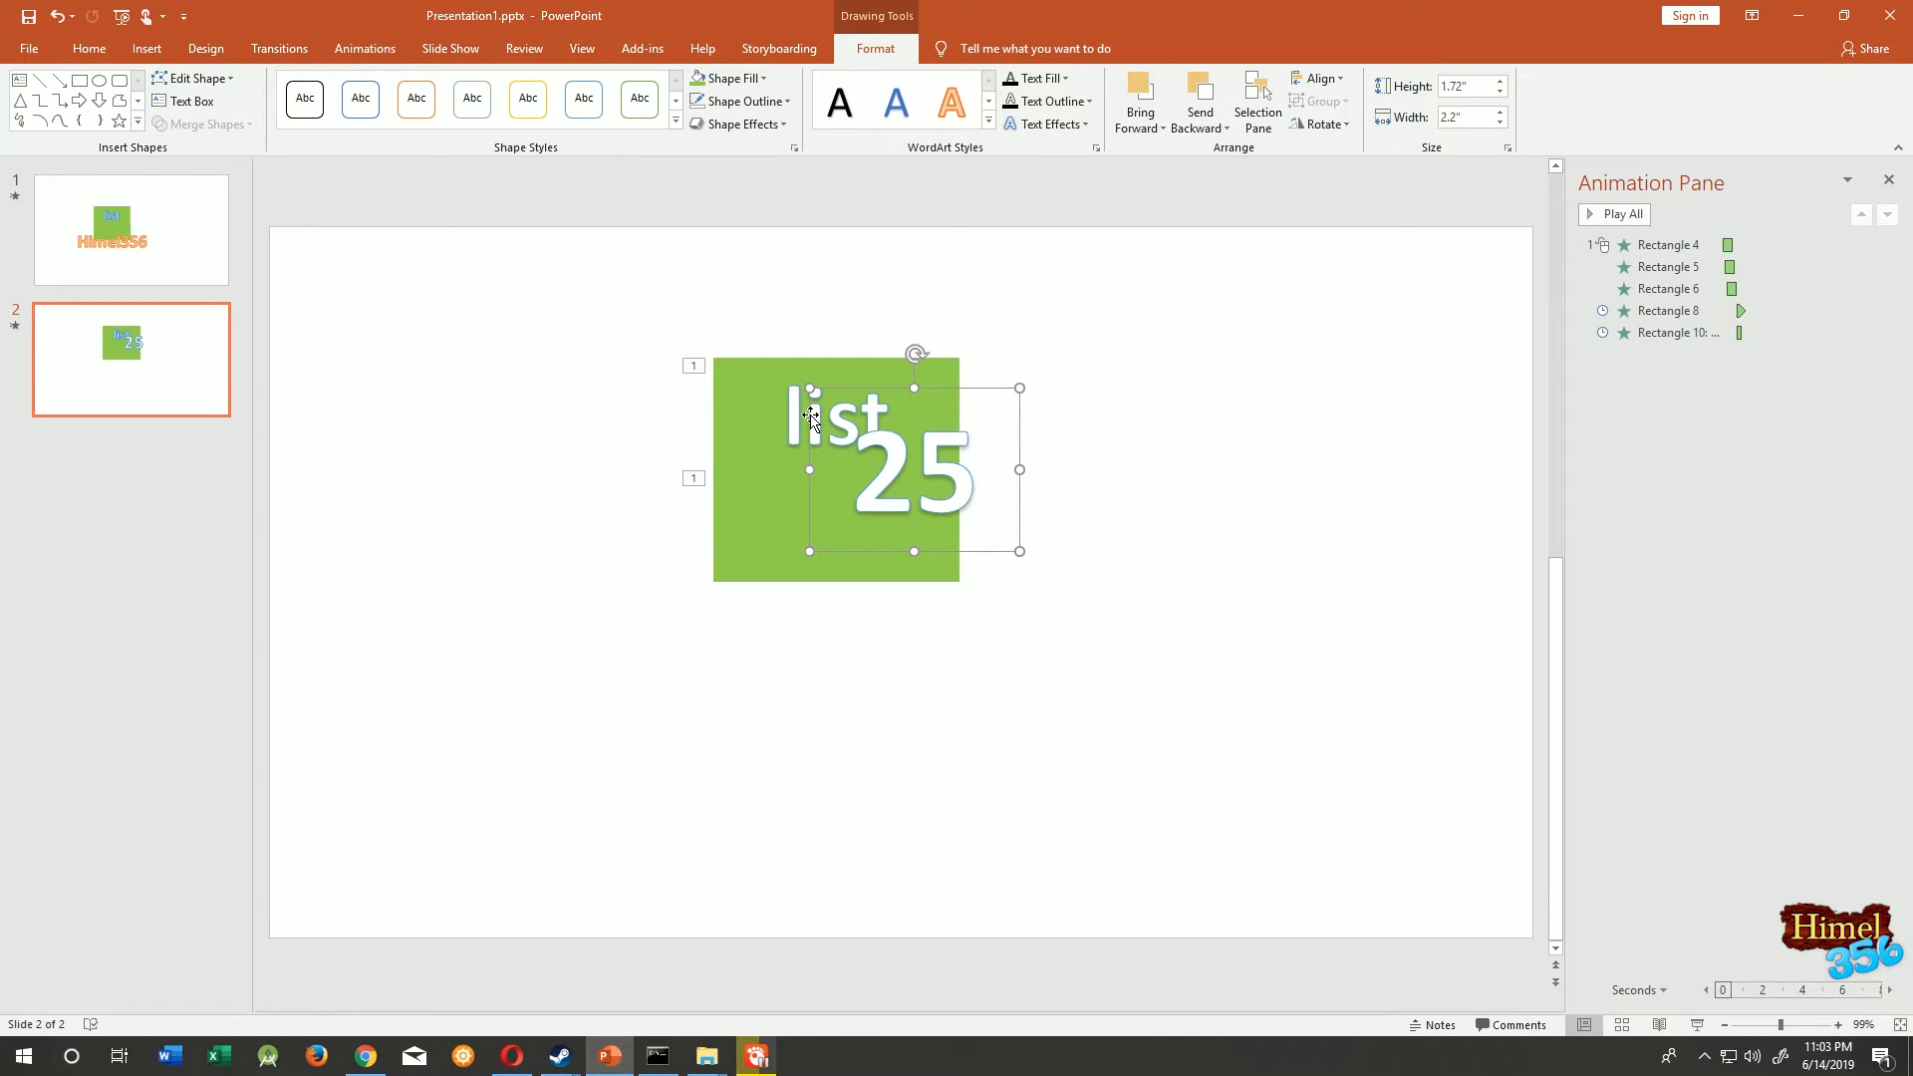
- Send the "25" text backward two levels behind the green rectangles and shift it further right
right_click(988, 391)
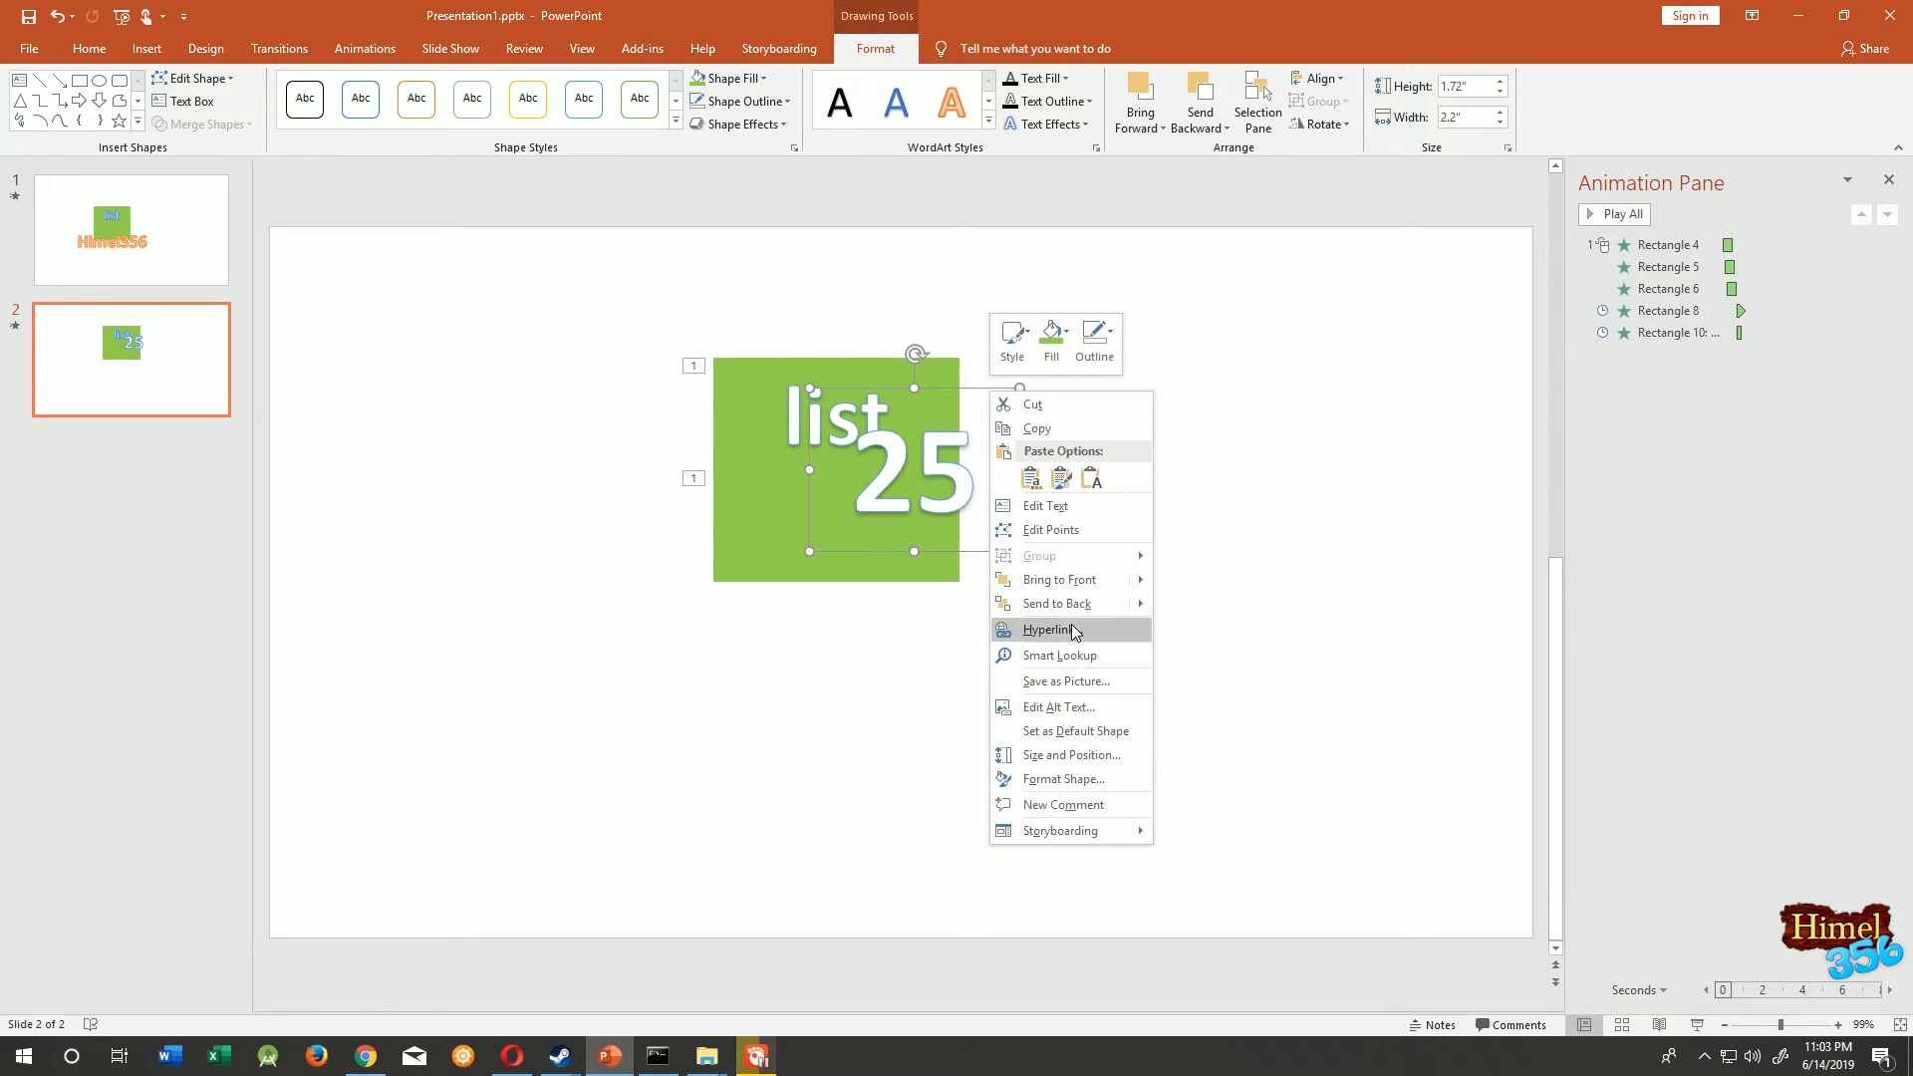
mouse_move(1138, 609)
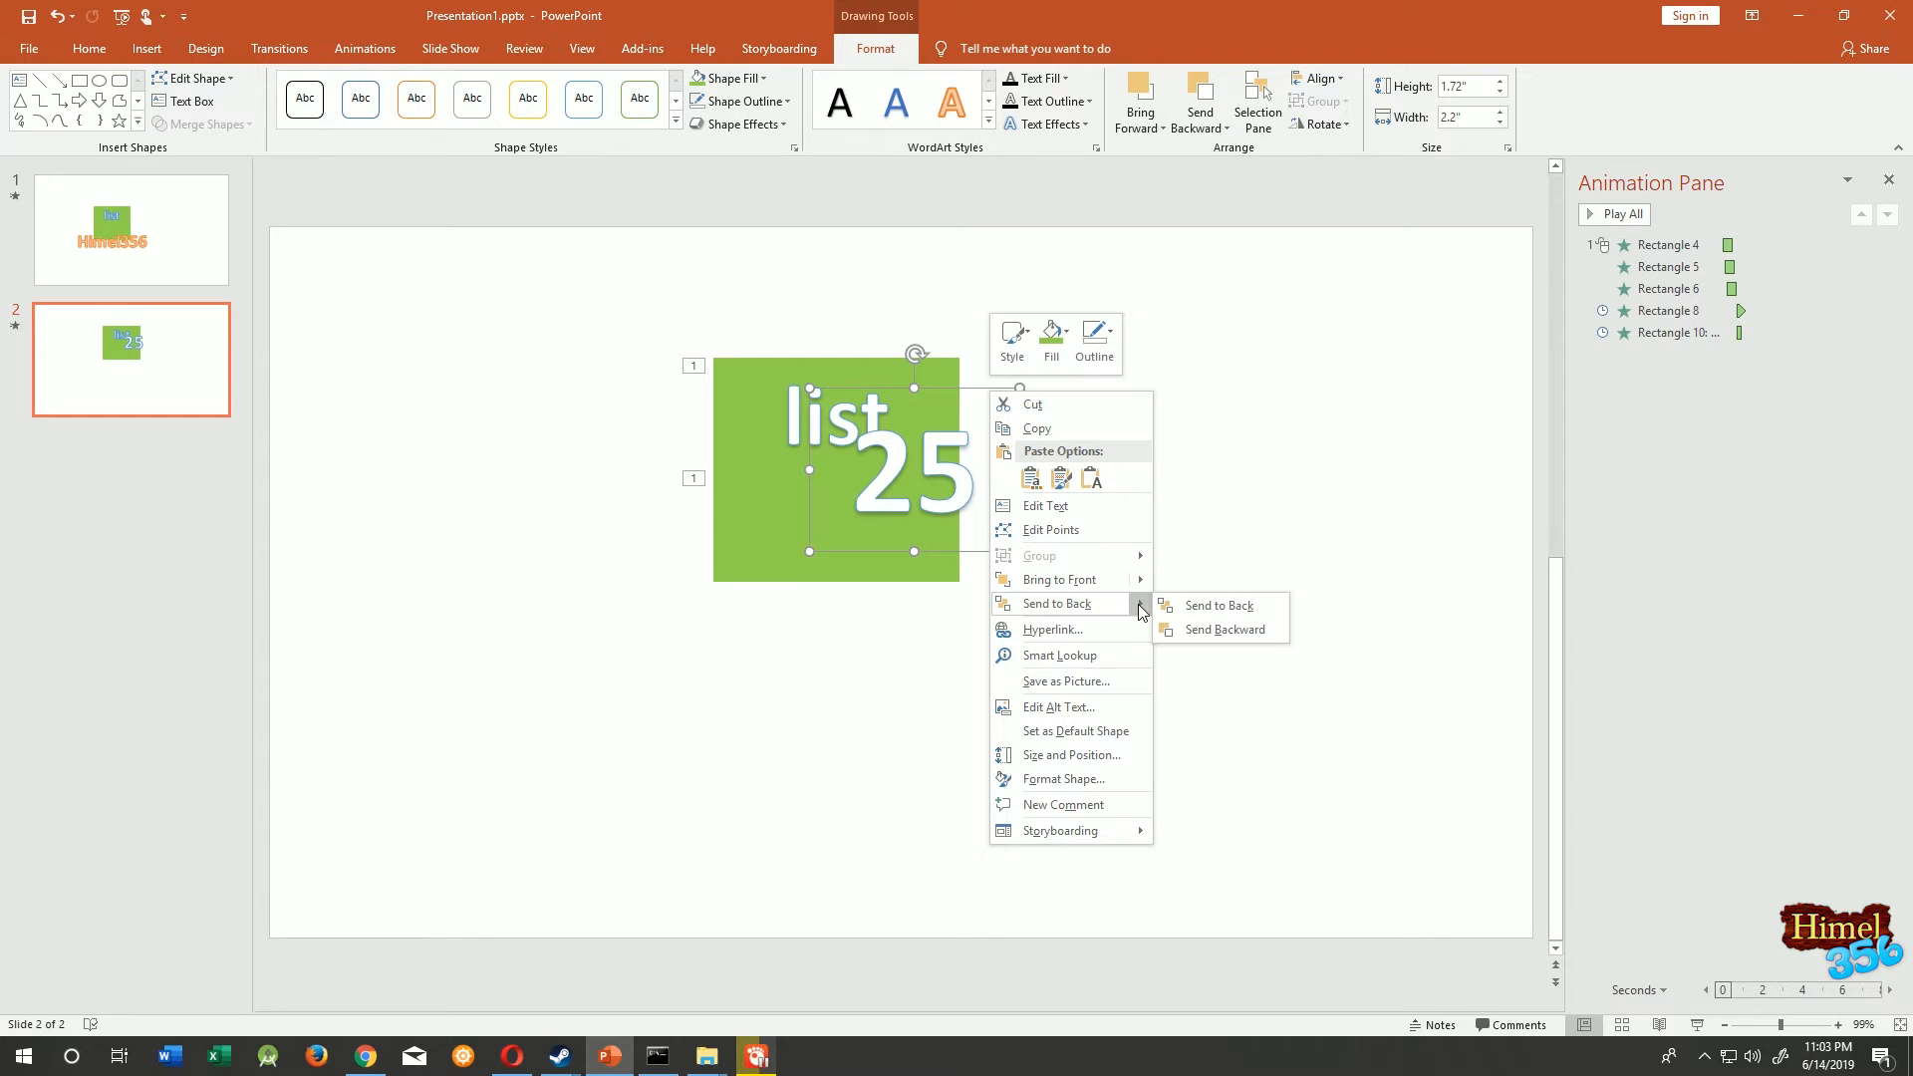
click(1199, 633)
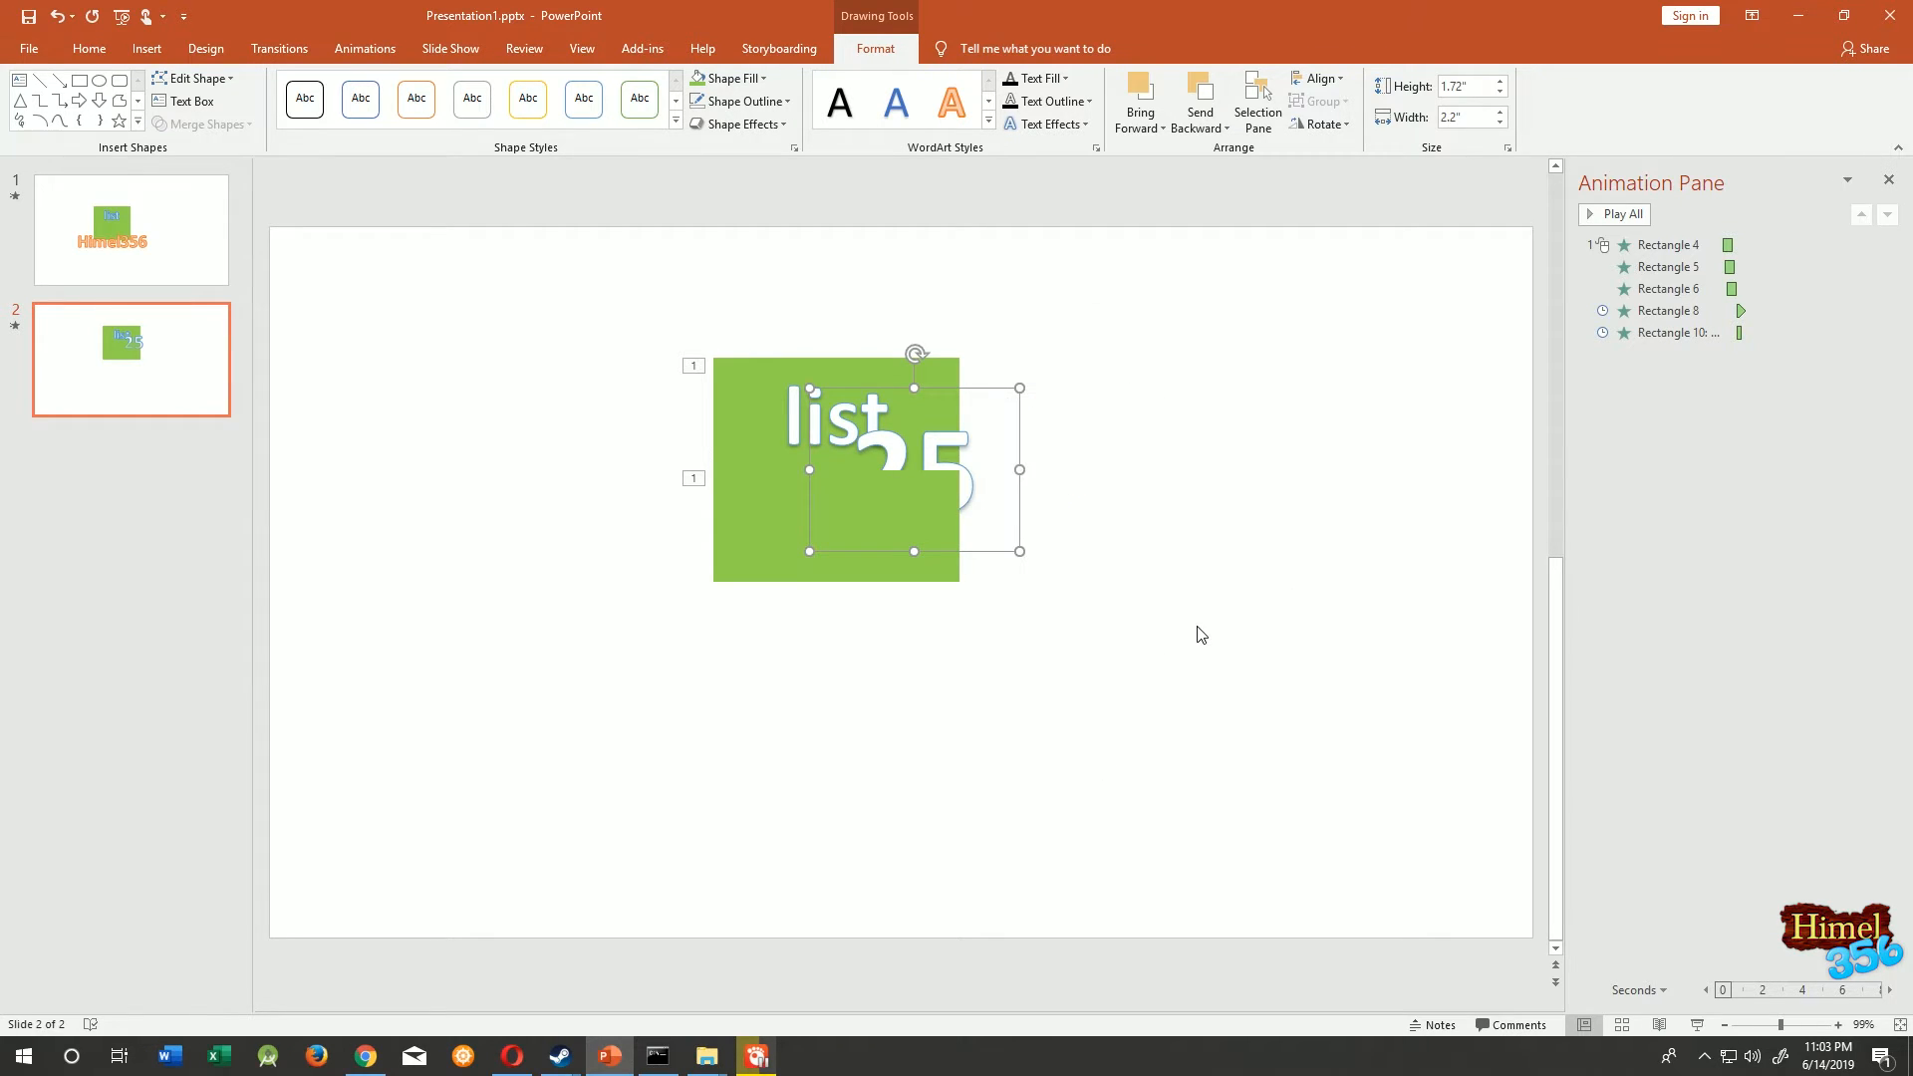
right_click(965, 388)
right_click(952, 389)
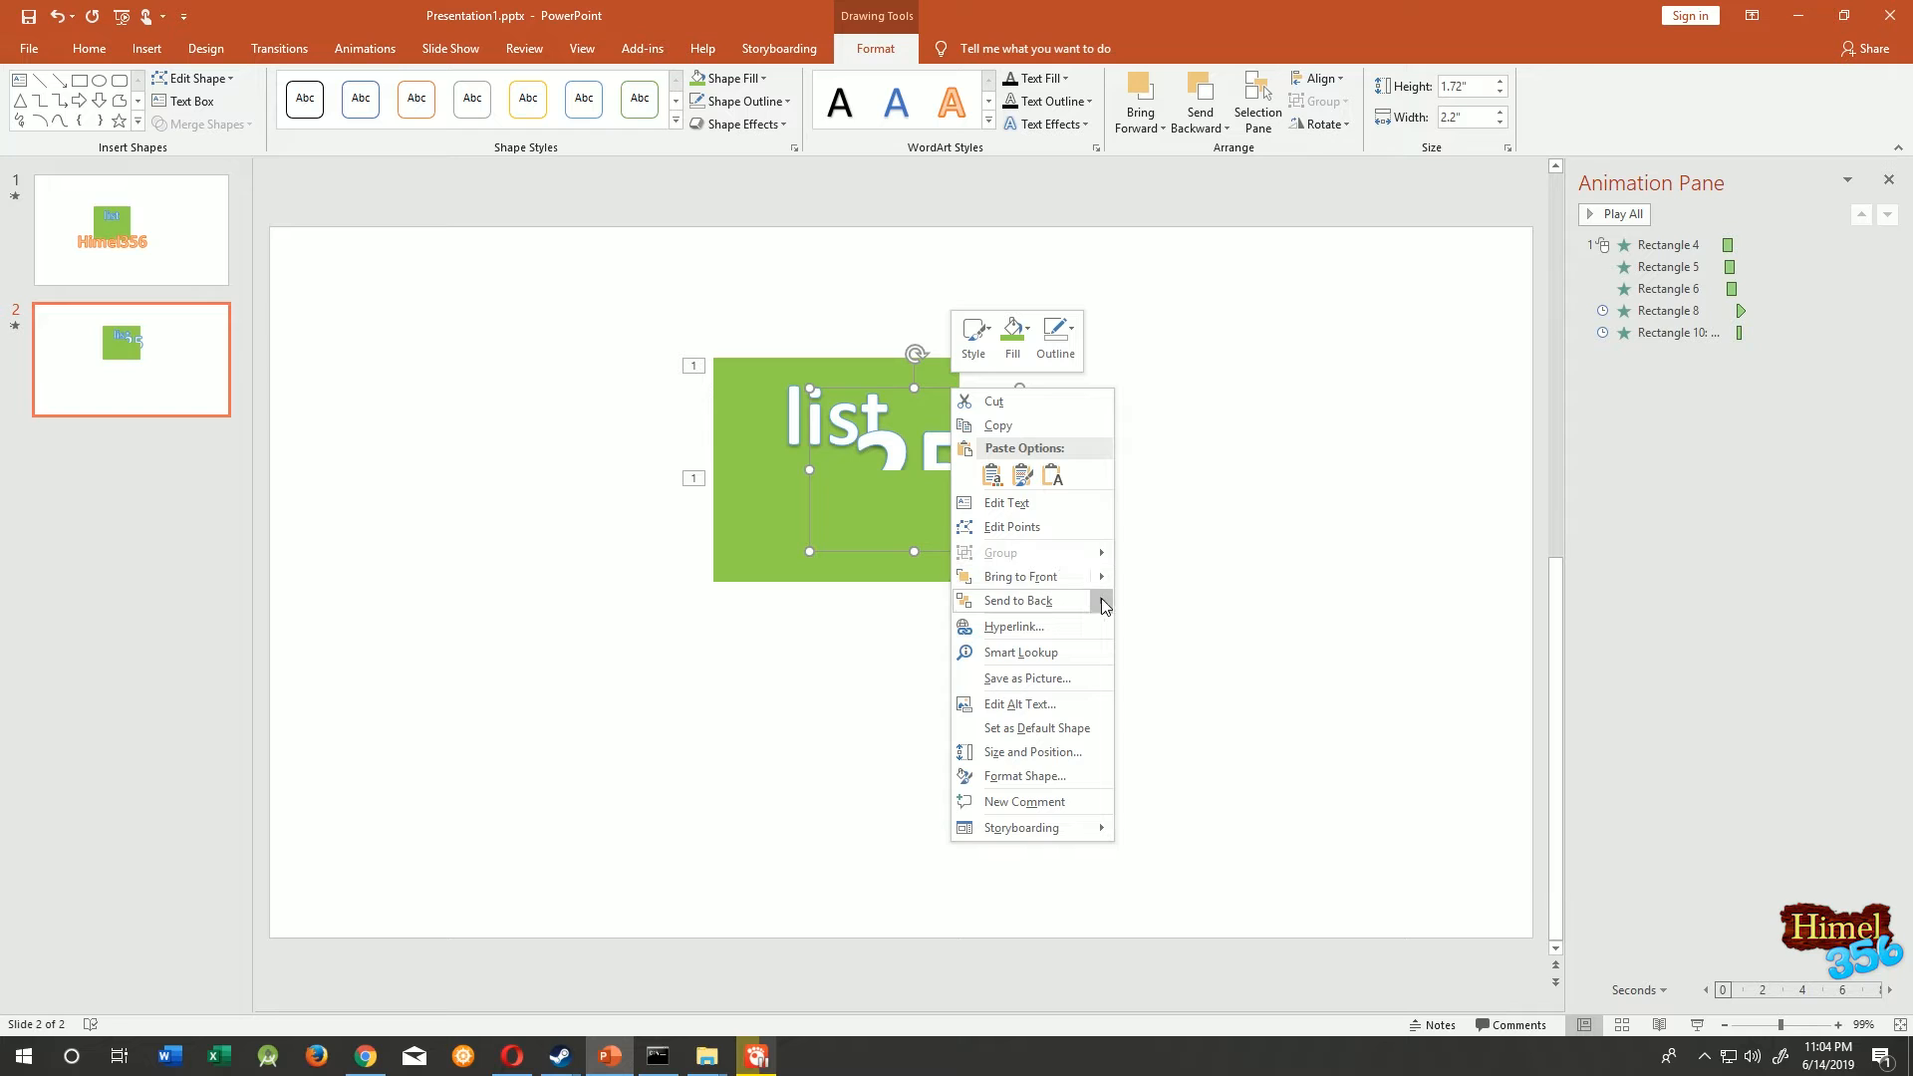
mouse_move(1095, 601)
click(1168, 630)
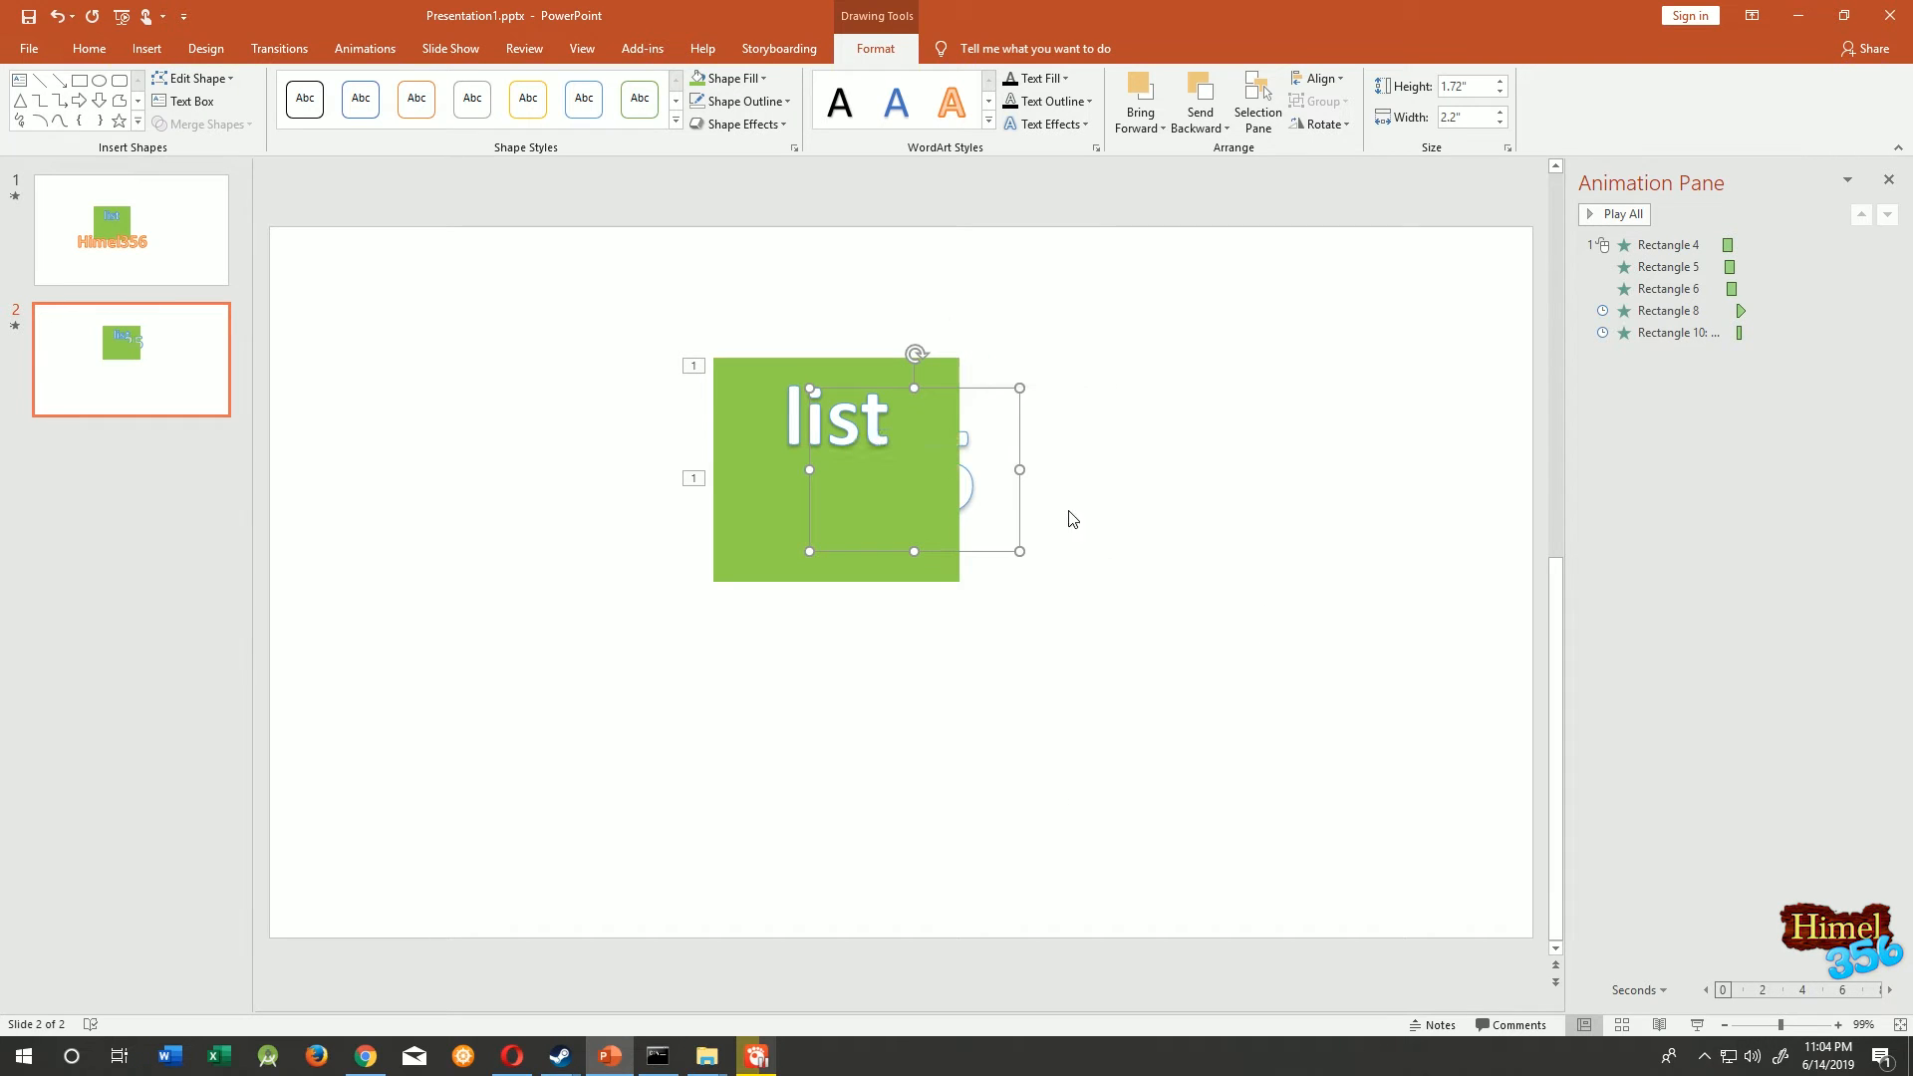
drag(982, 398, 977, 387)
- Add a Disappear exit animation to the lower half rectangle and set it to start after the previous animation
click(764, 538)
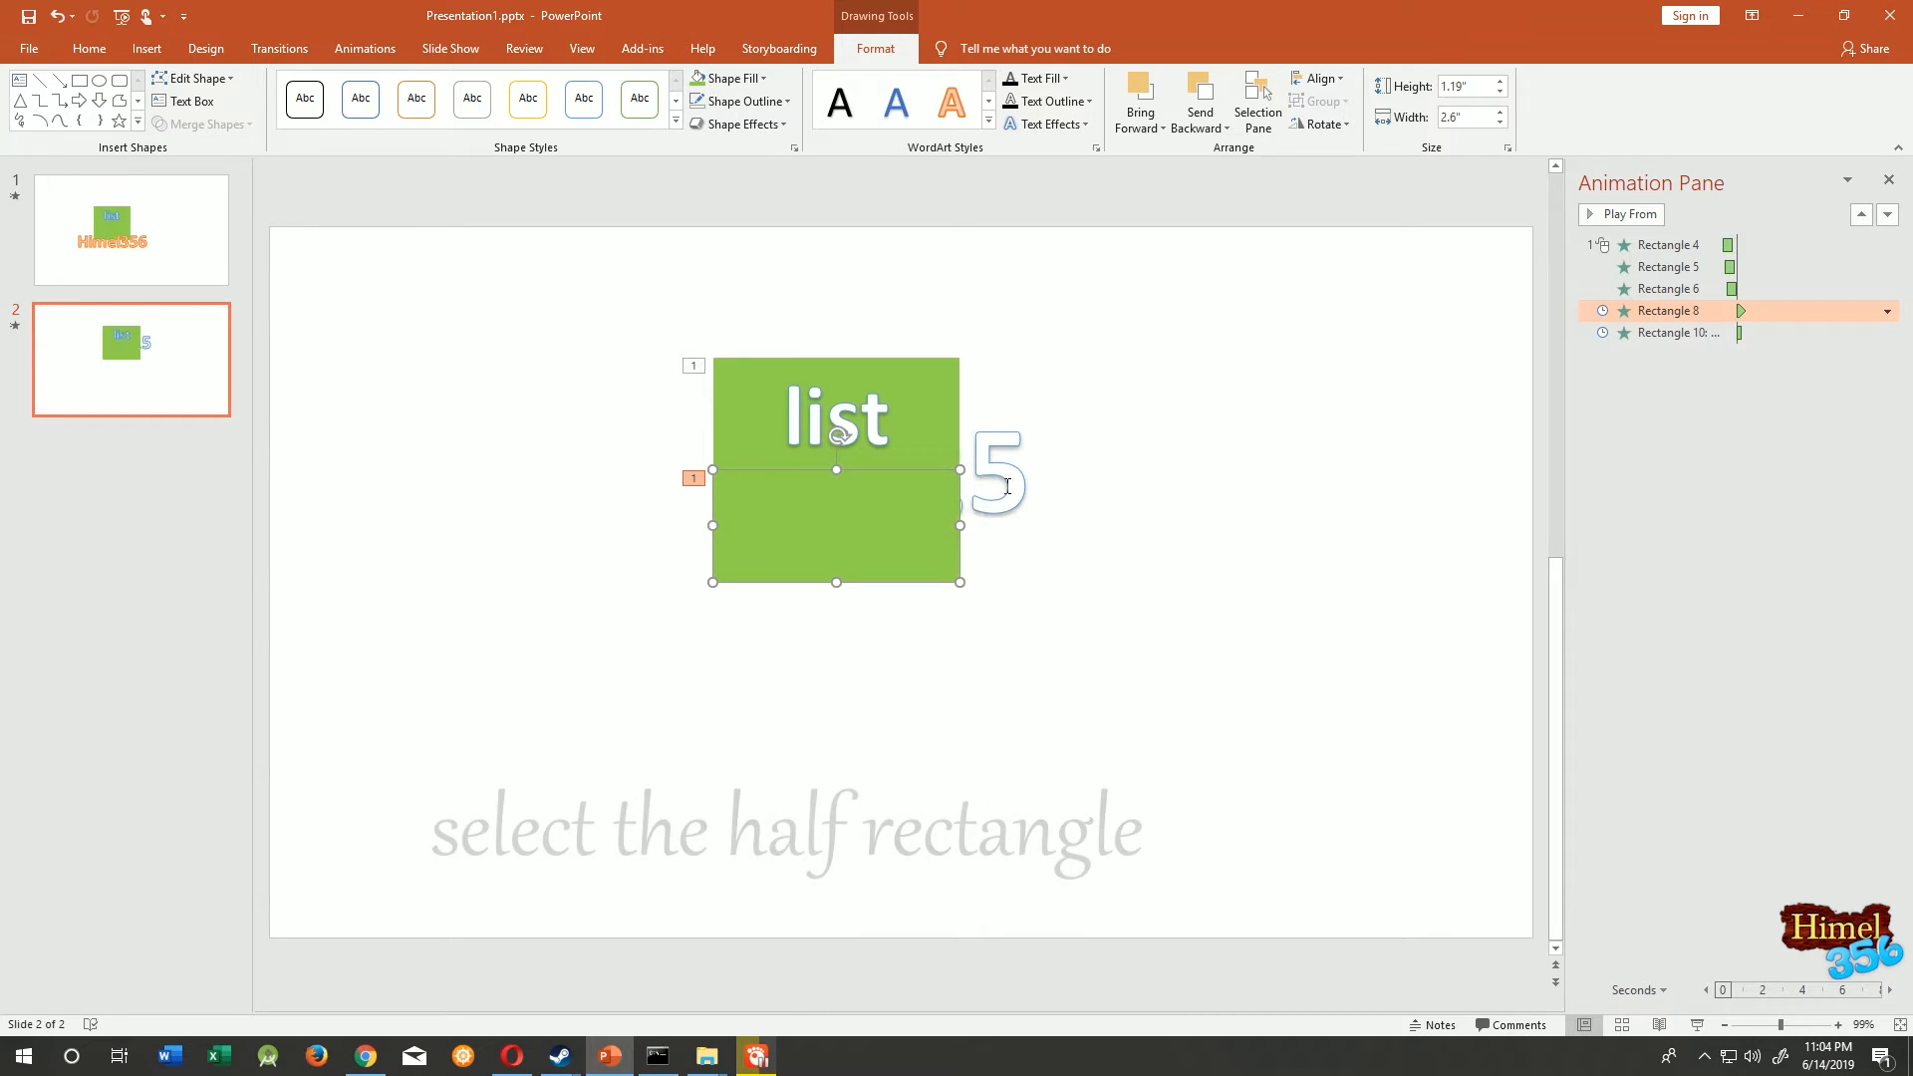
click(366, 48)
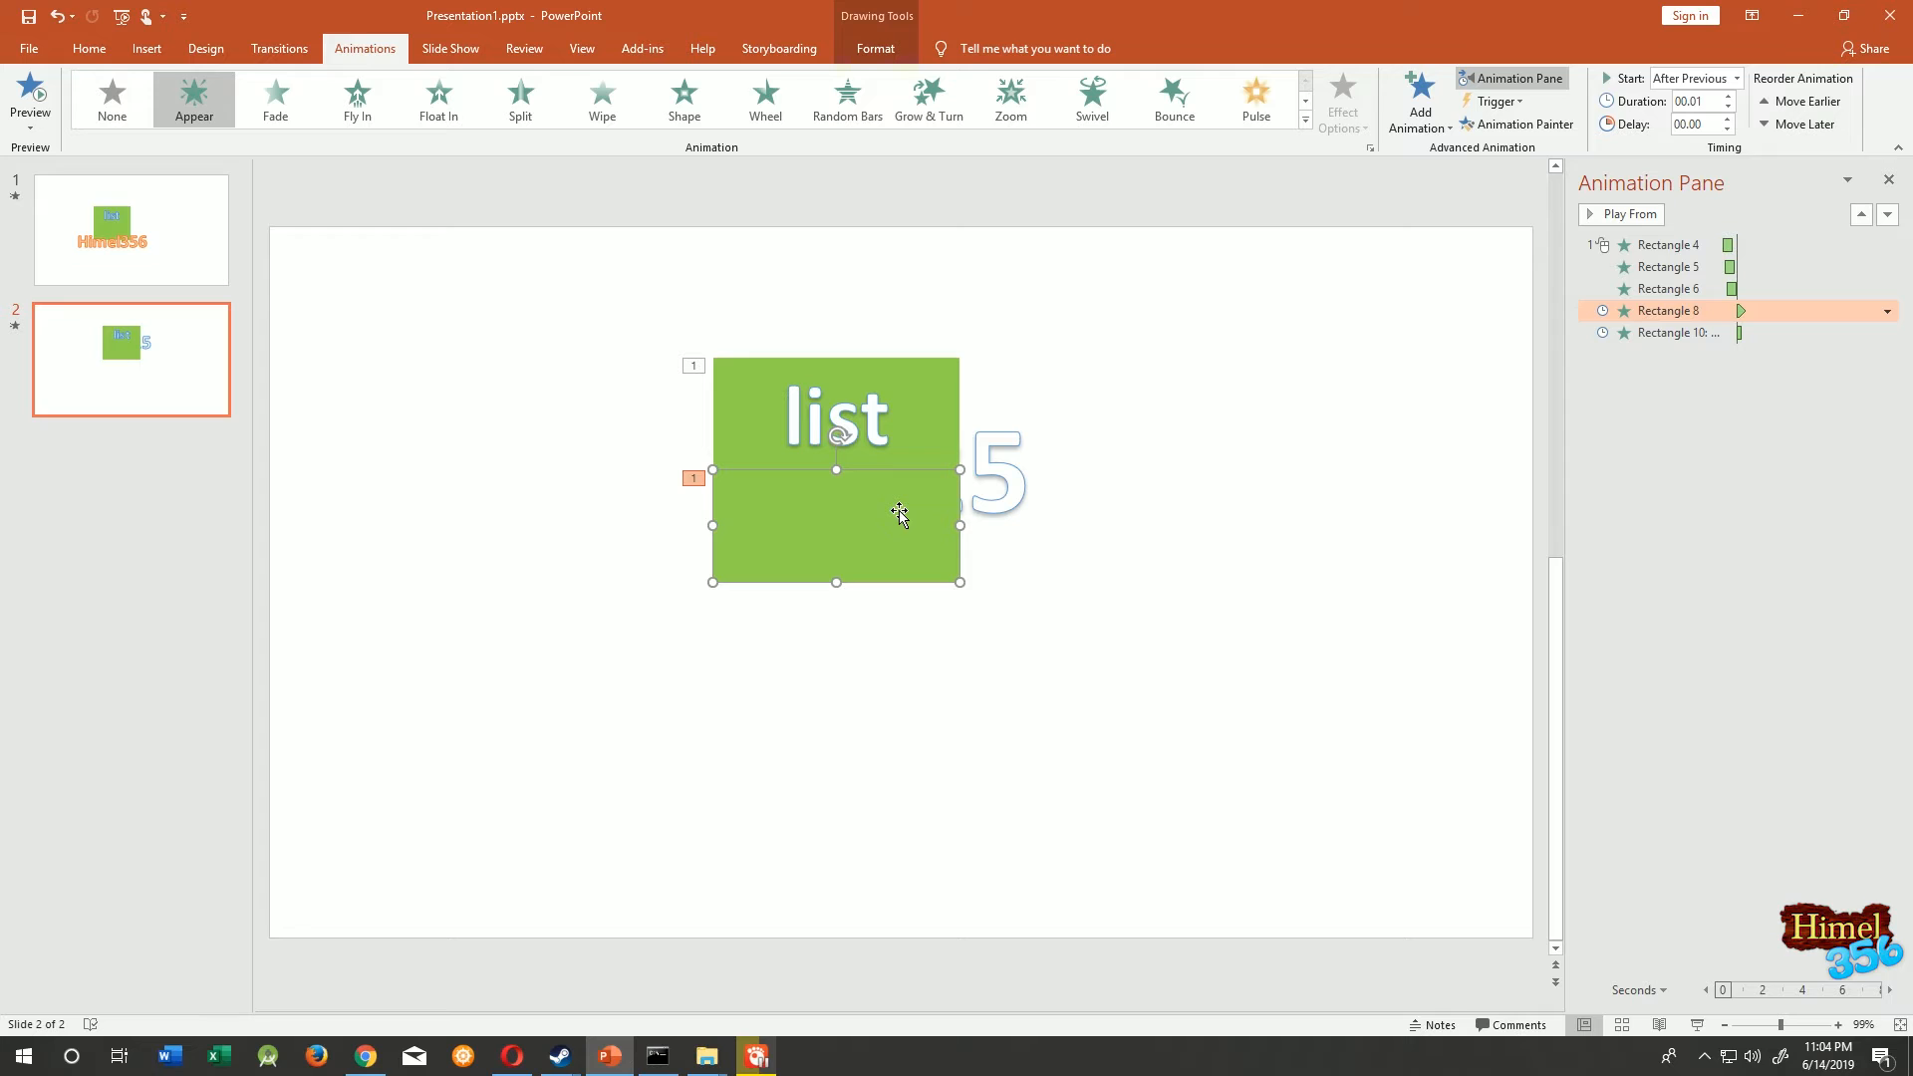
click(1417, 118)
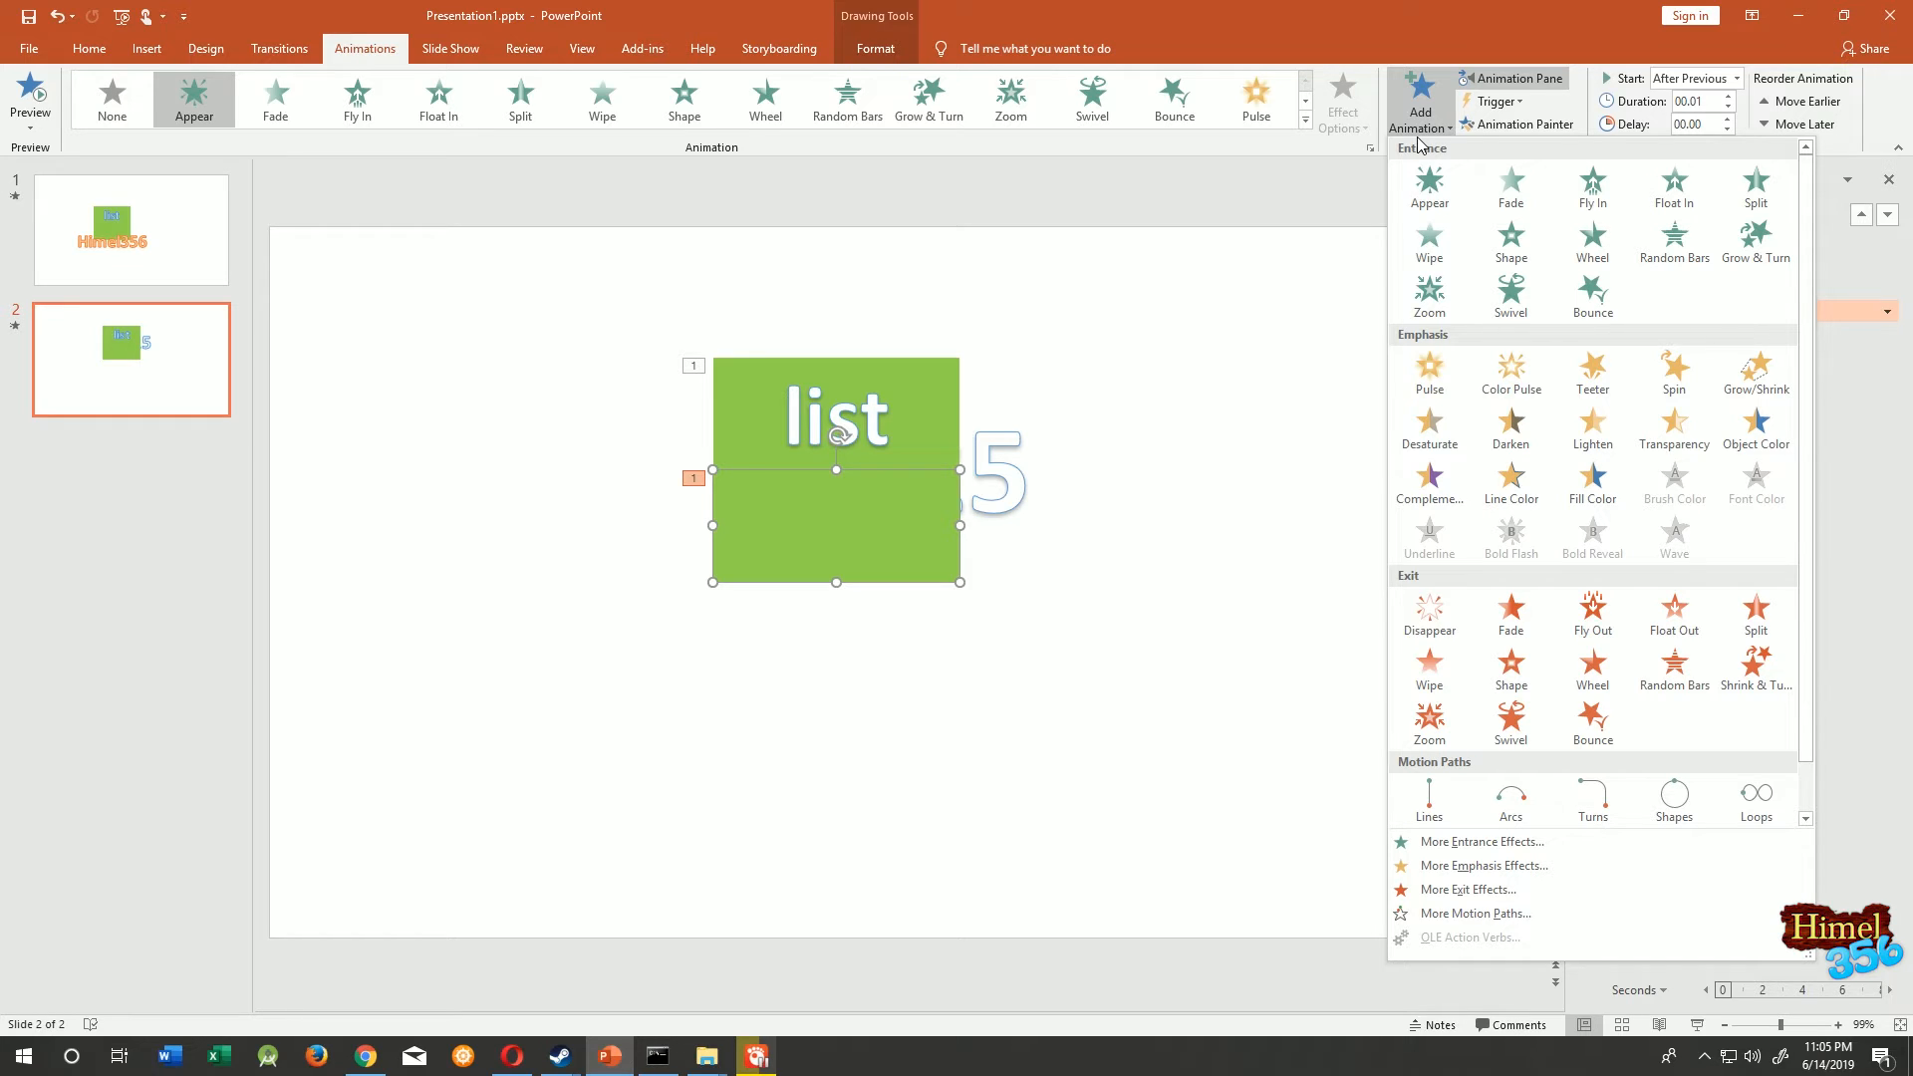
click(1445, 622)
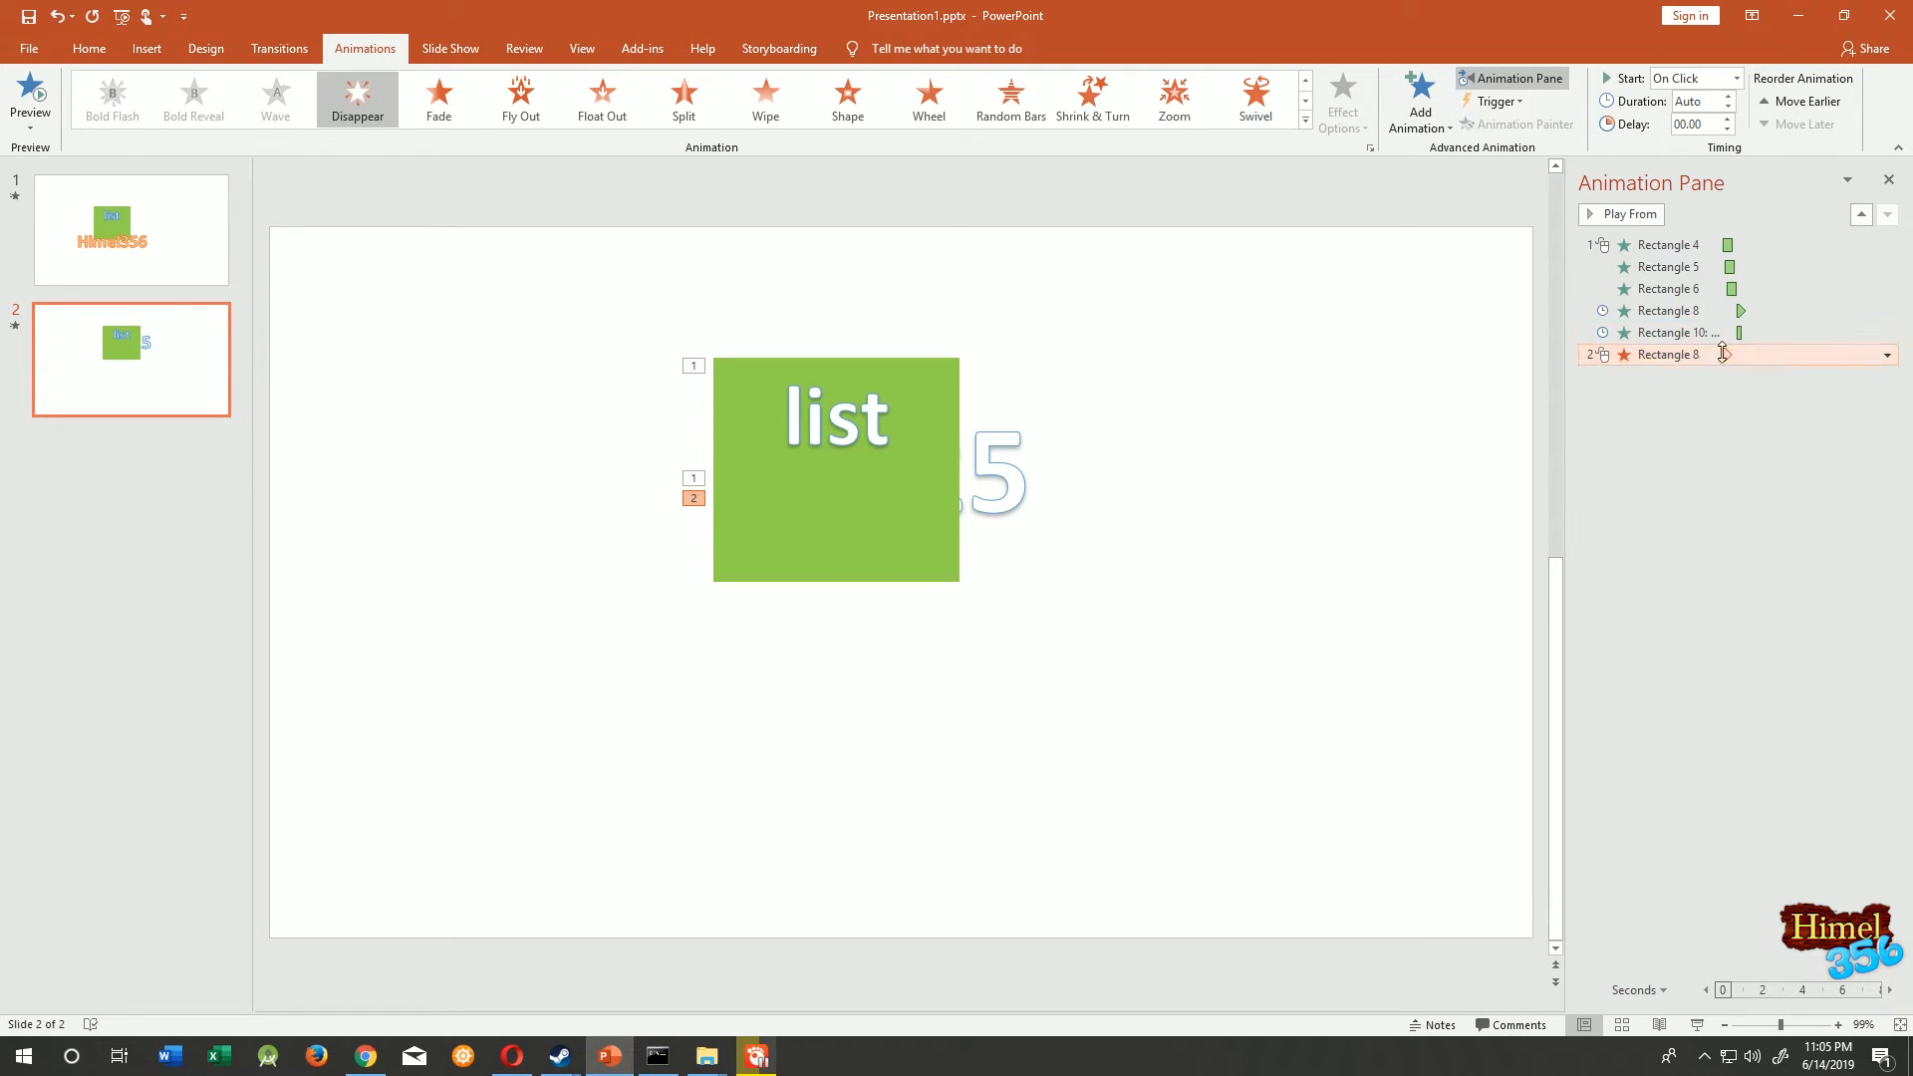
click(1886, 356)
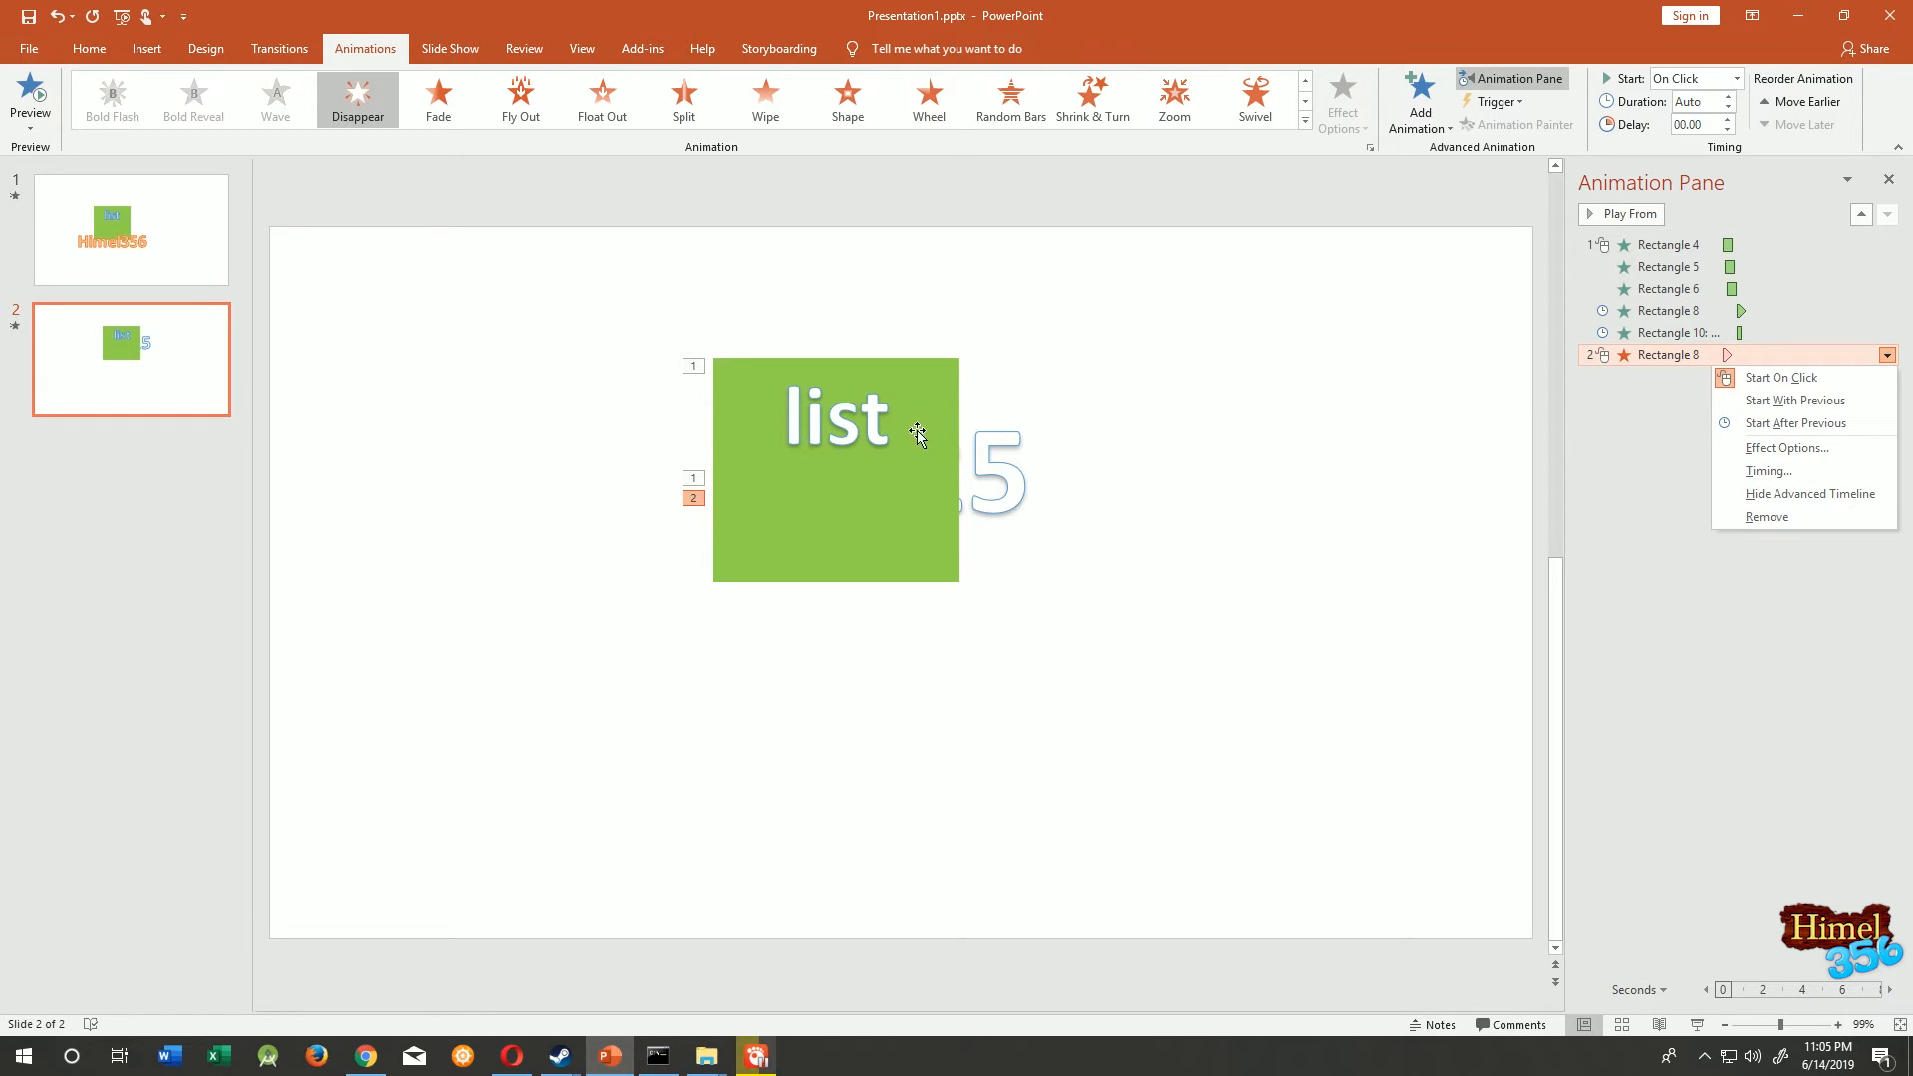
click(1801, 424)
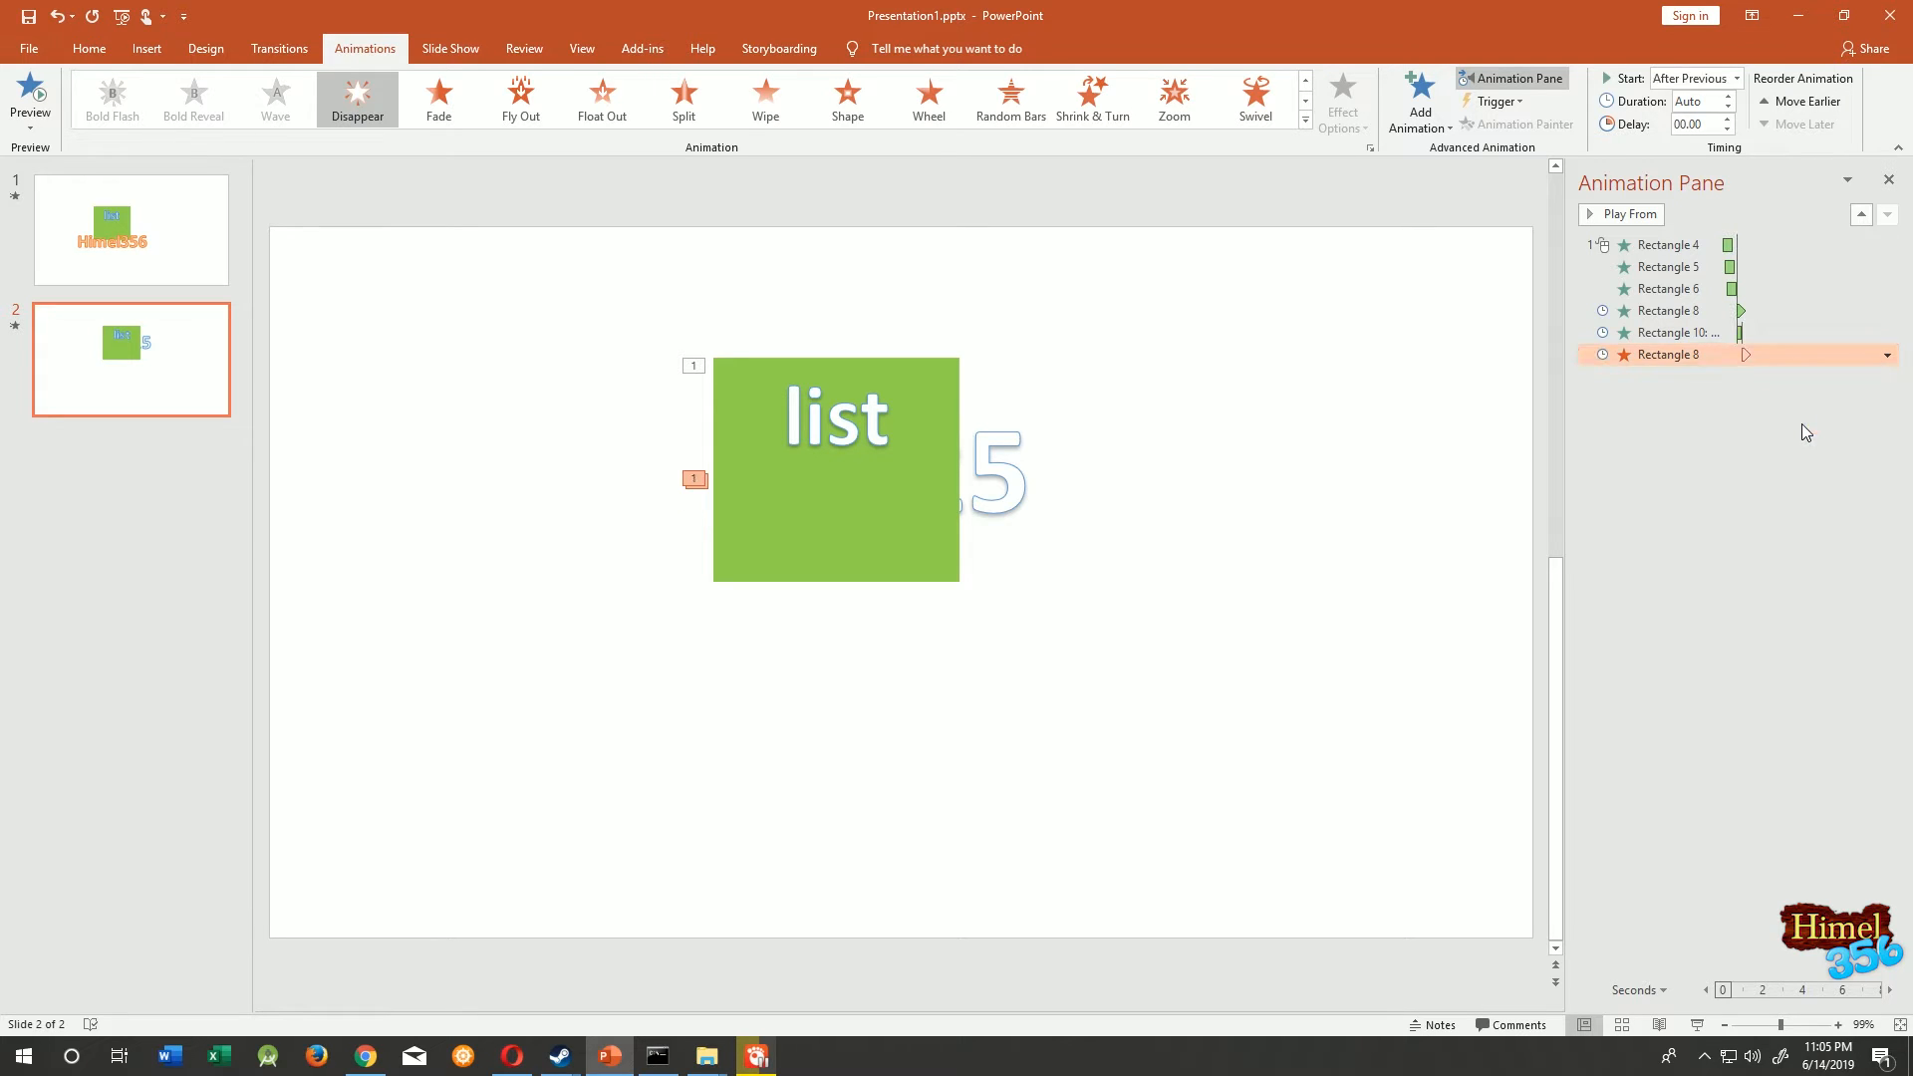
- Bring the "25" text to the front and centre it on the green square below "list"
click(1043, 459)
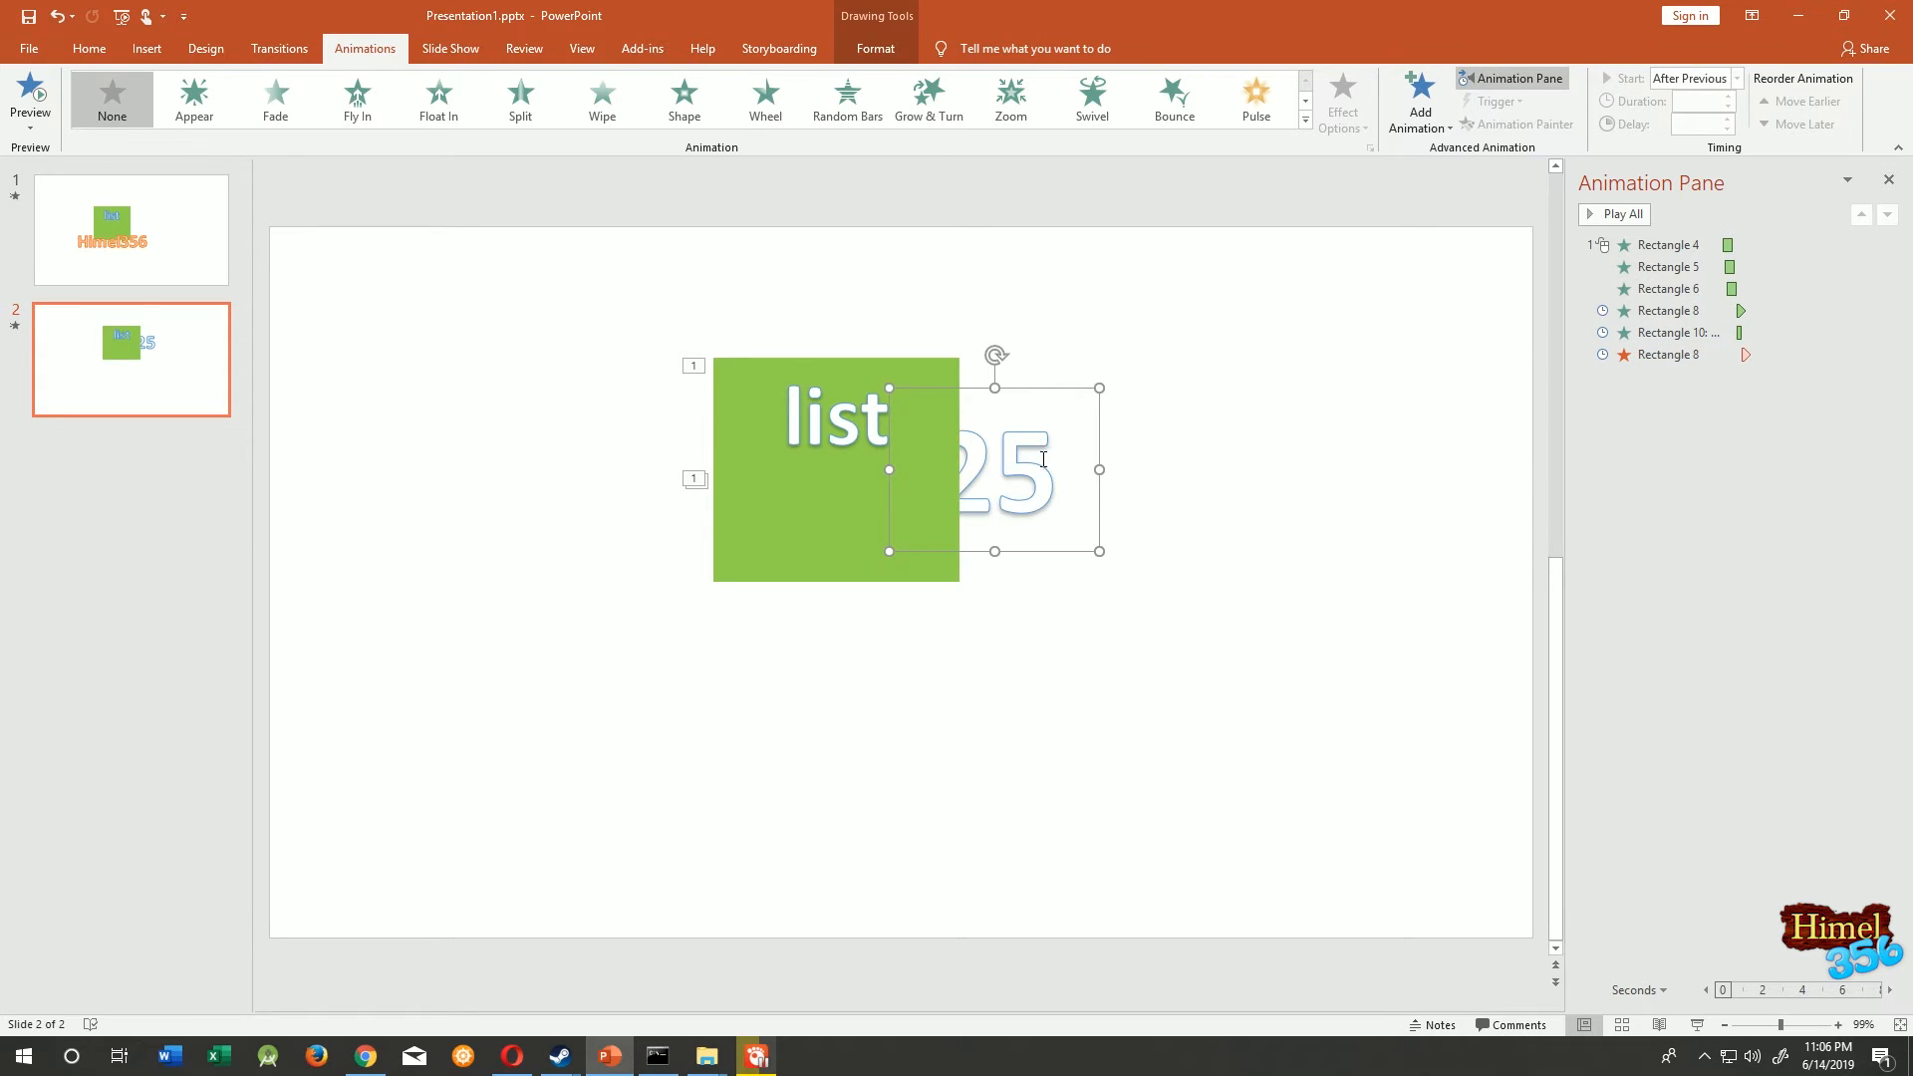
right_click(1039, 390)
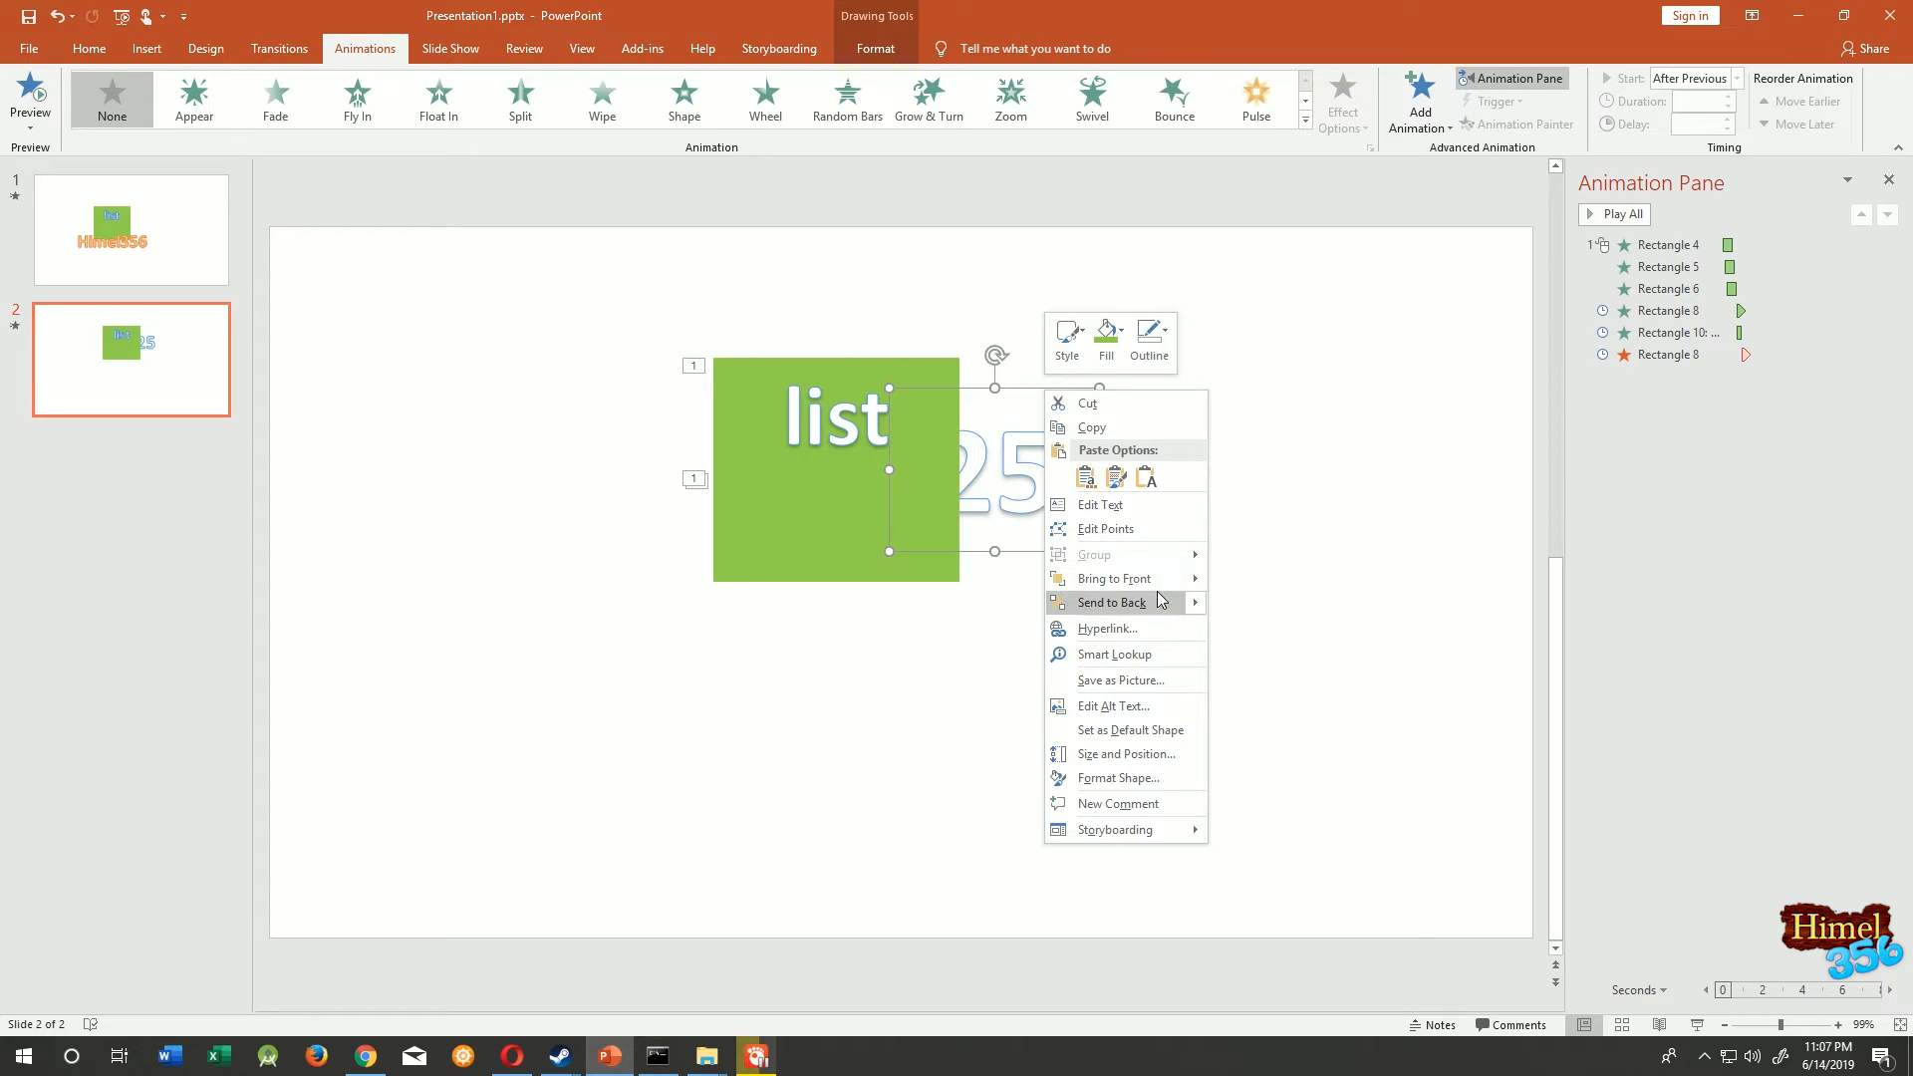
mouse_move(1195, 583)
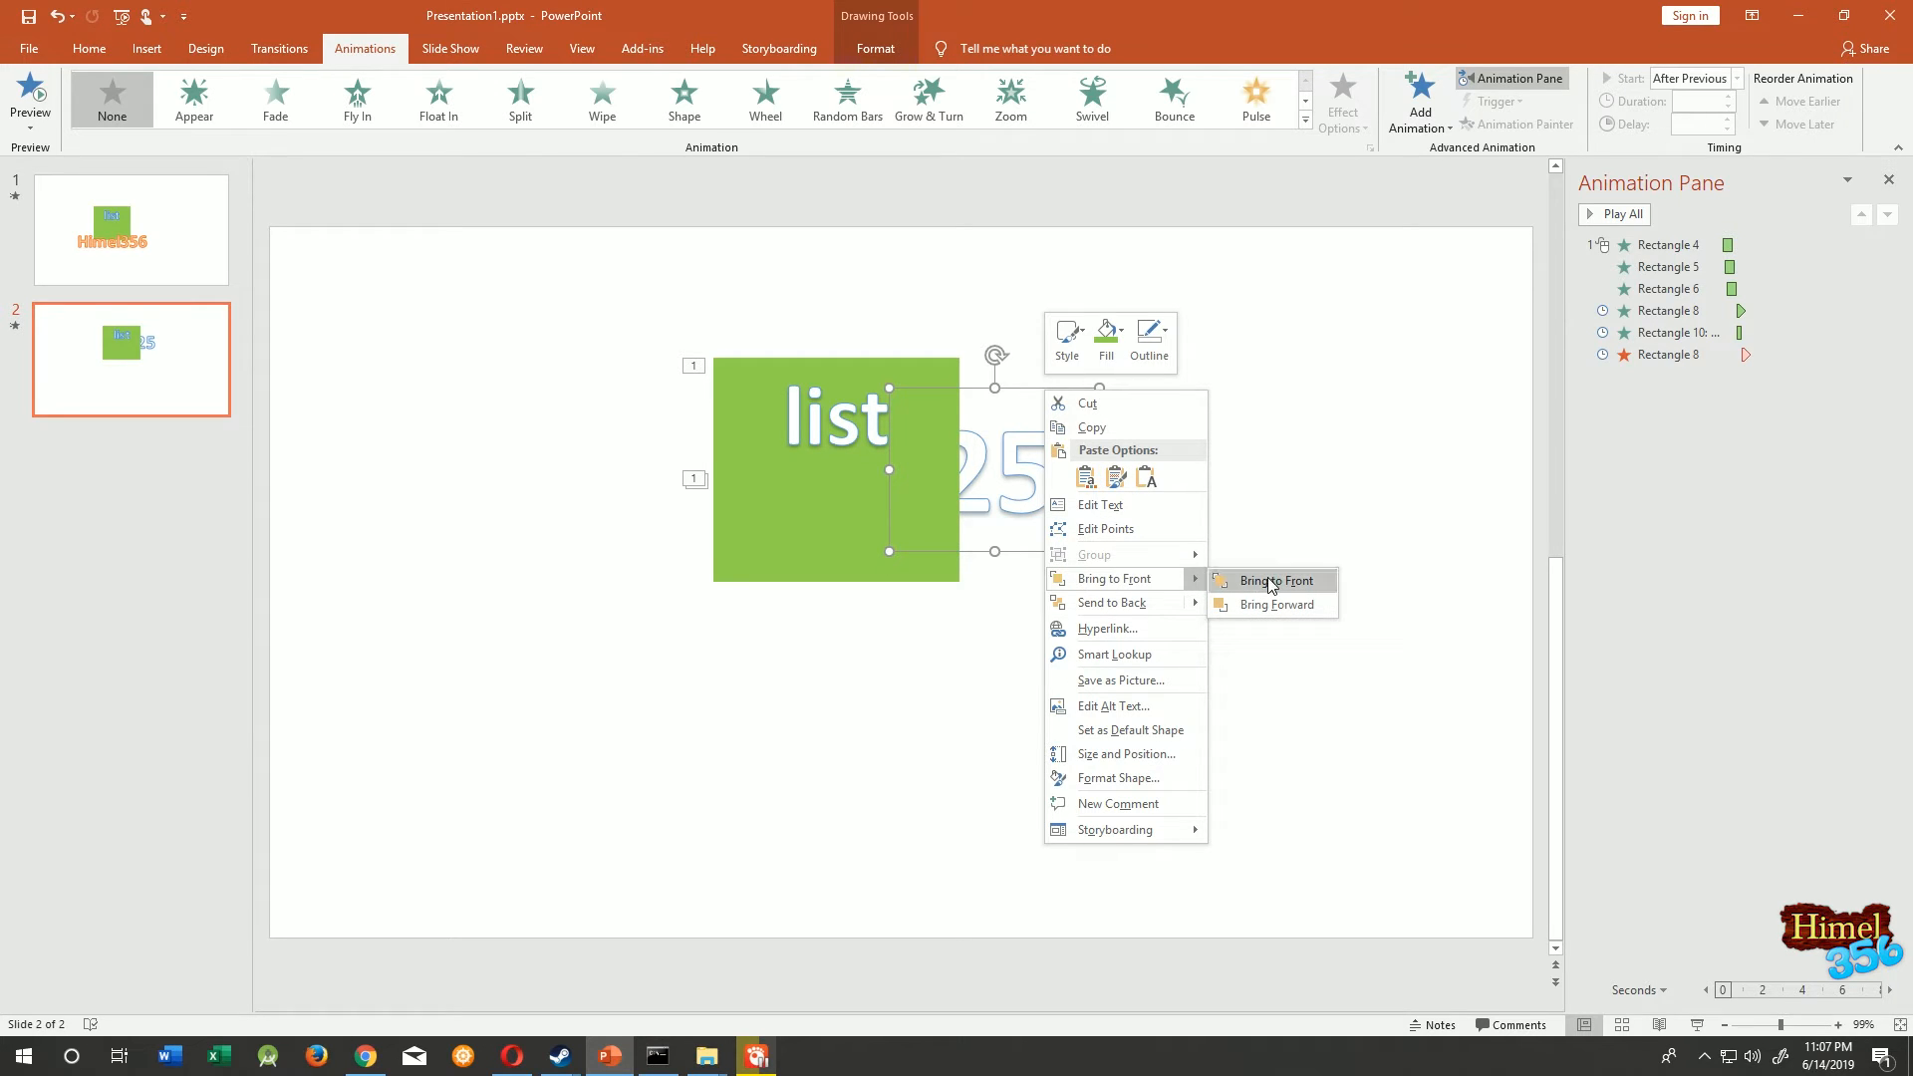
click(1270, 583)
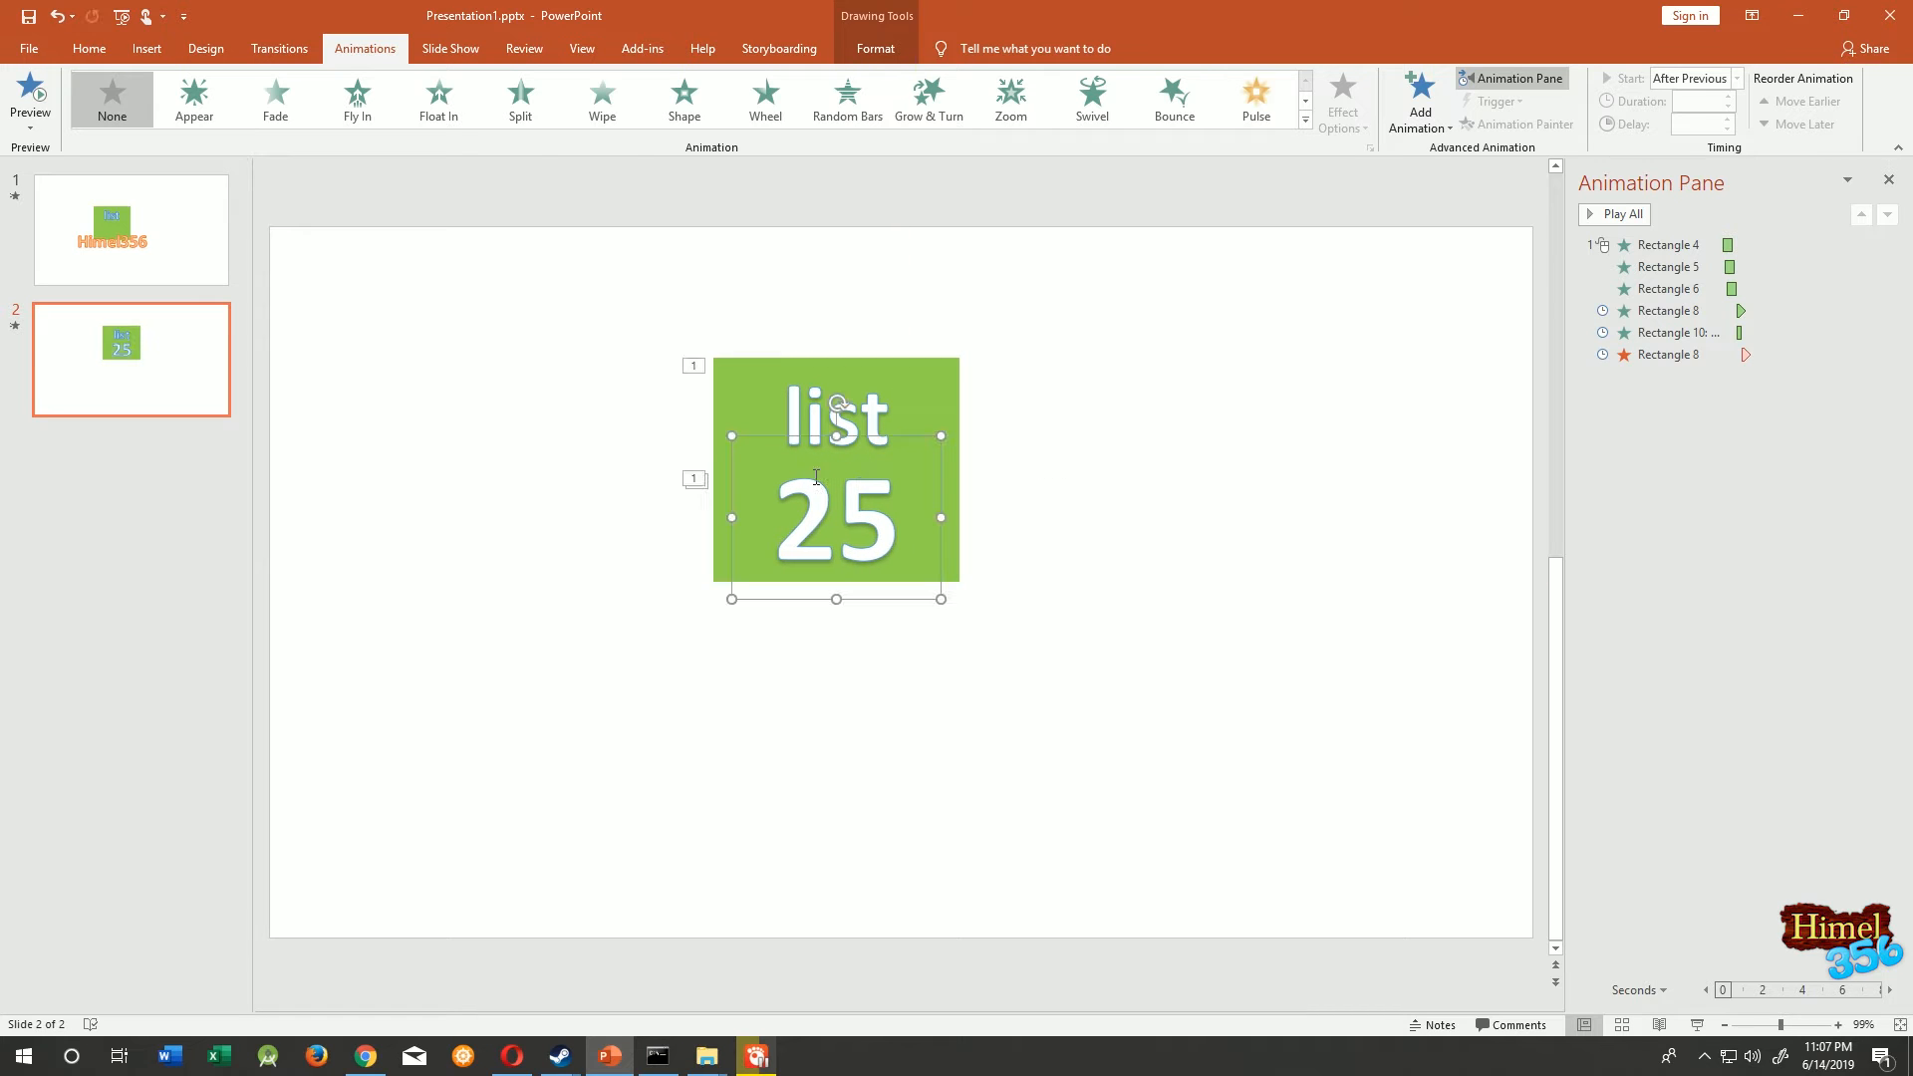
- Apply a Float In animation to the "25" text, starting after the previous one with a duration of 0.25 seconds
click(442, 120)
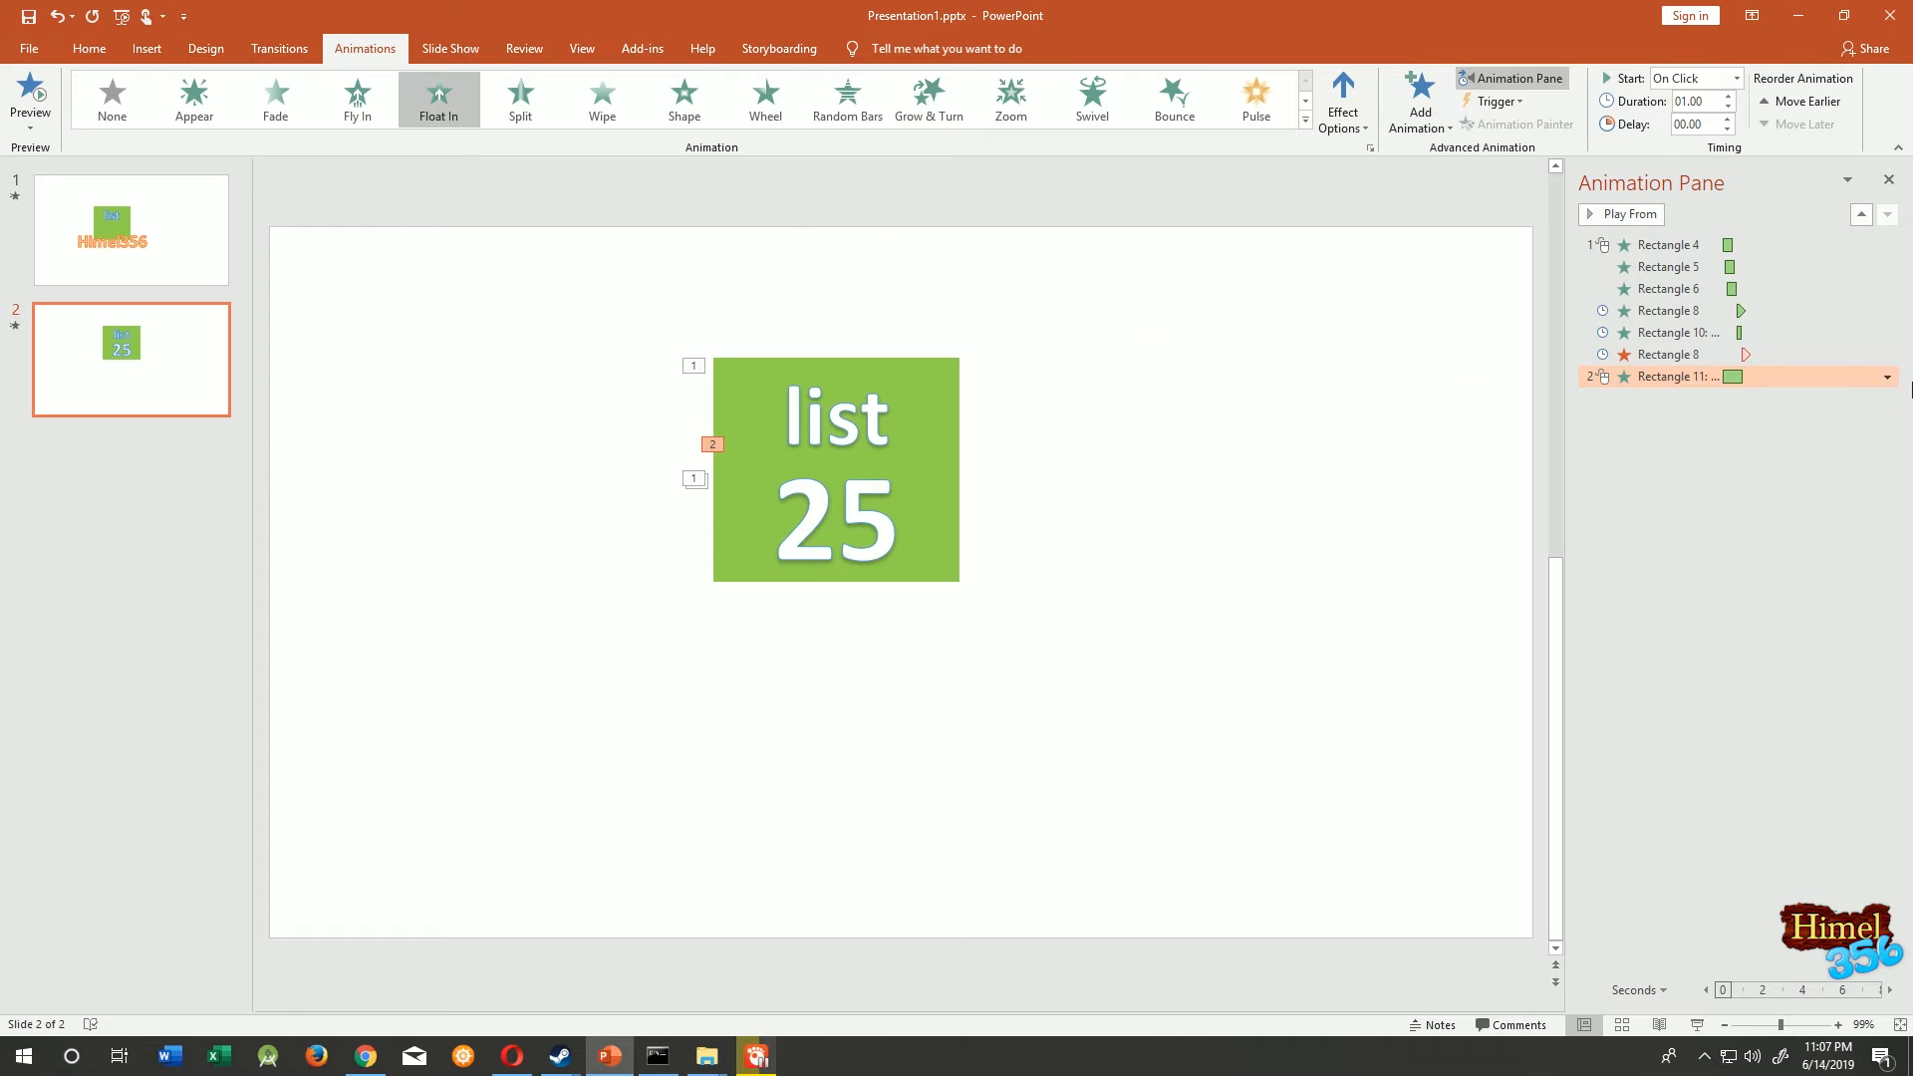
click(1886, 377)
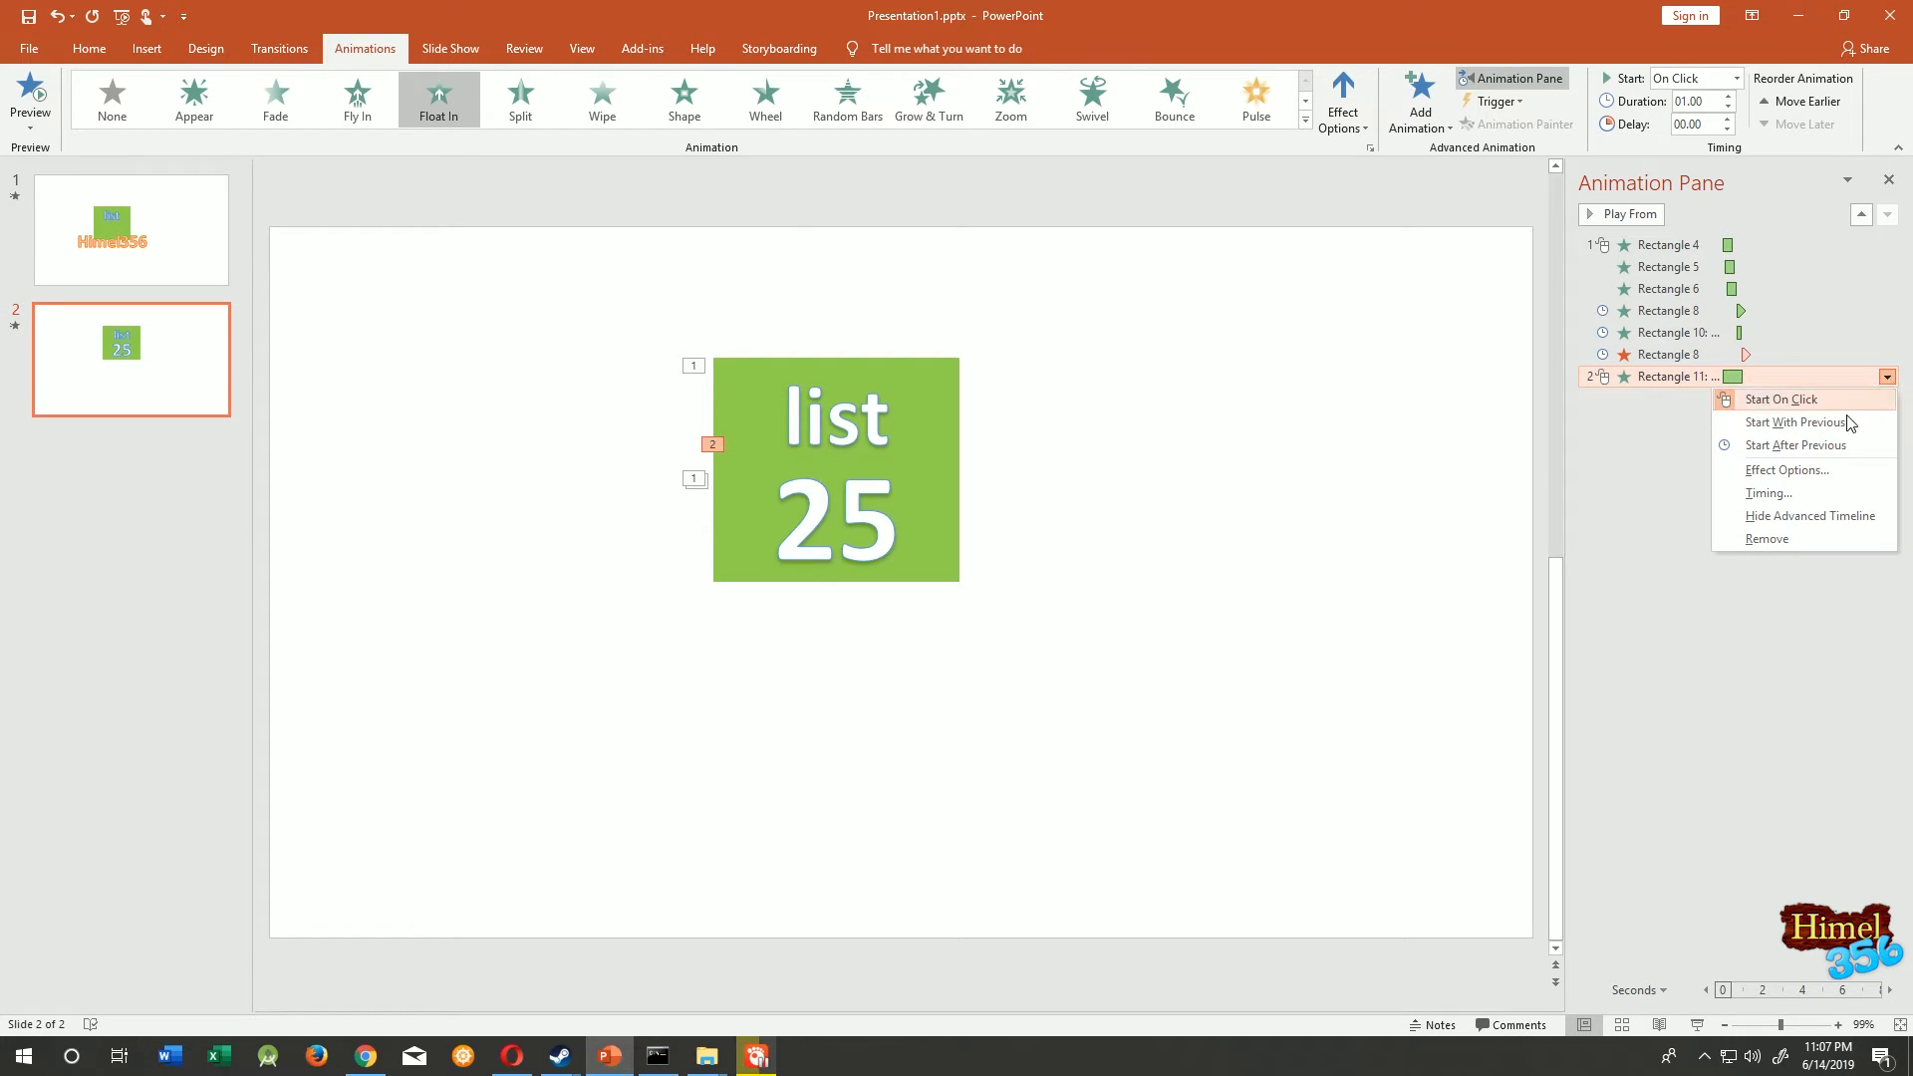
click(1820, 446)
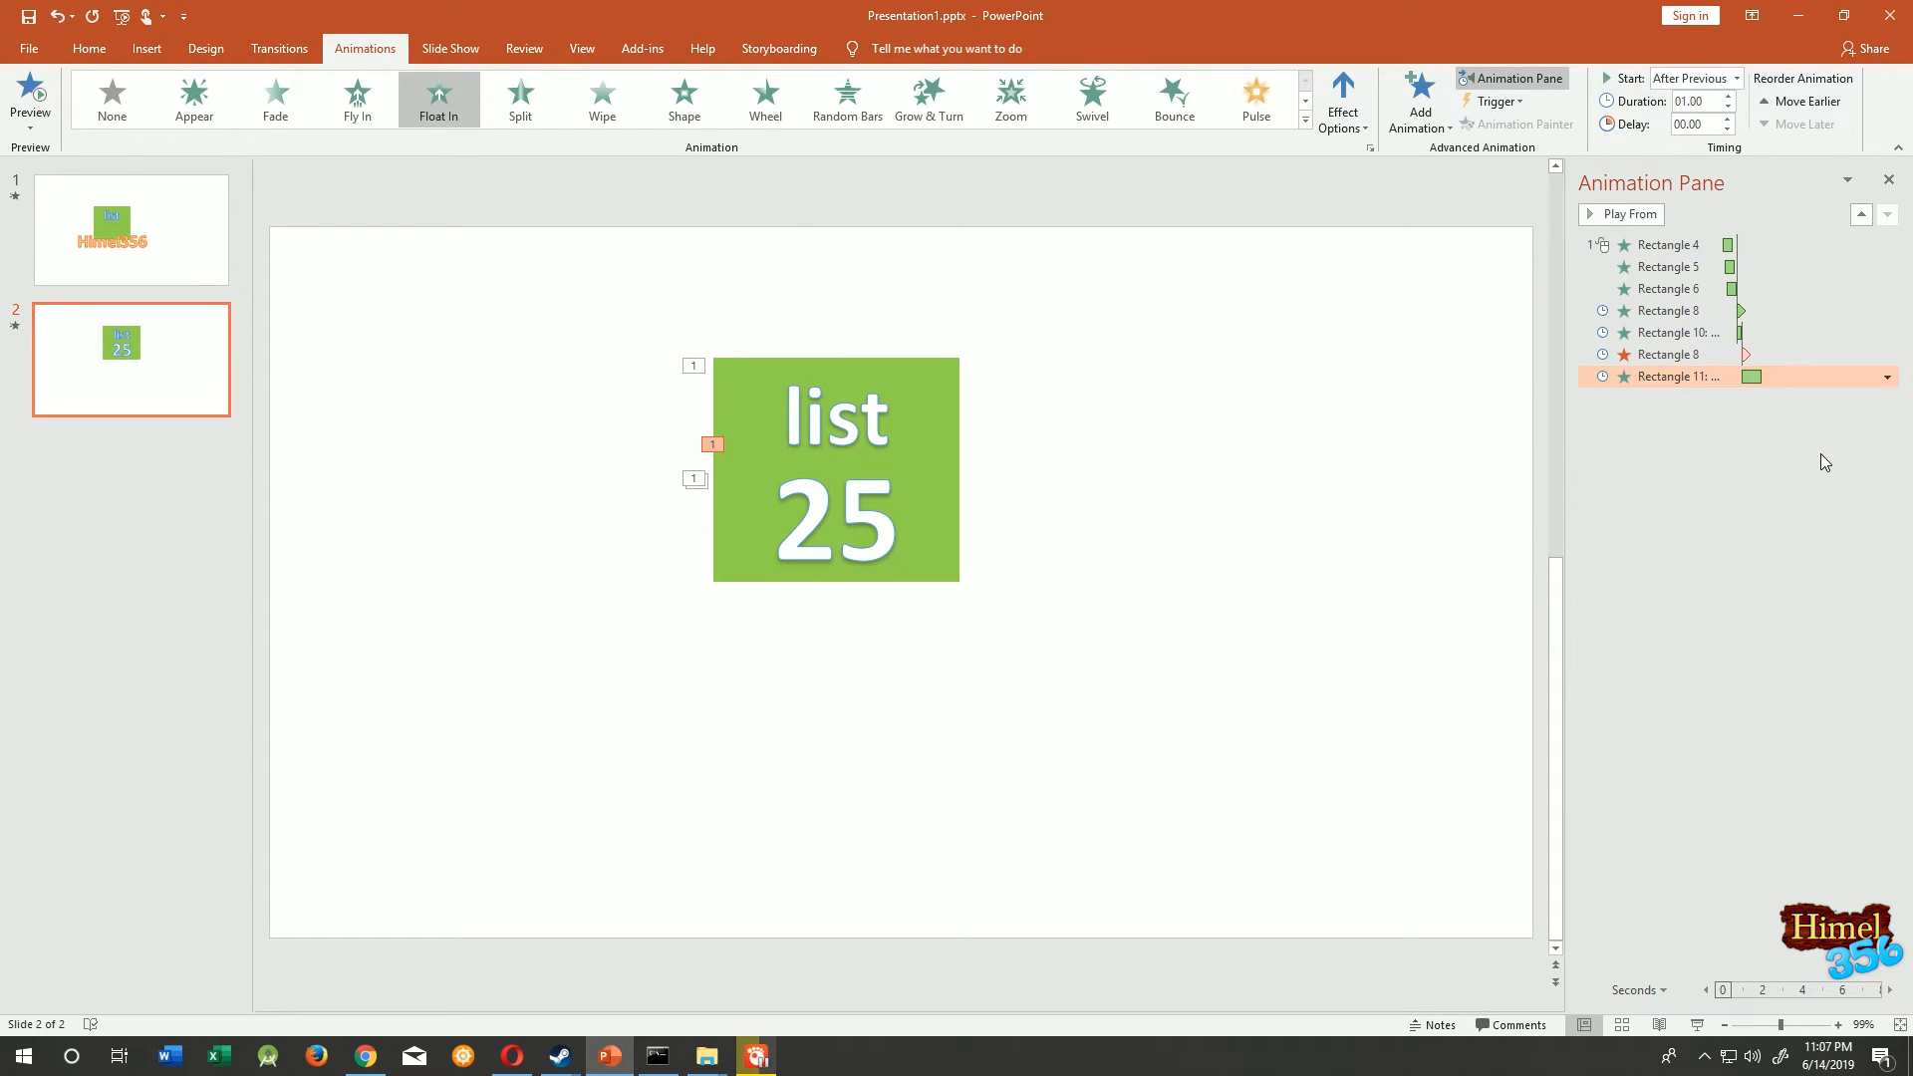
double_click(1708, 104)
text(0.25)
key(Return)
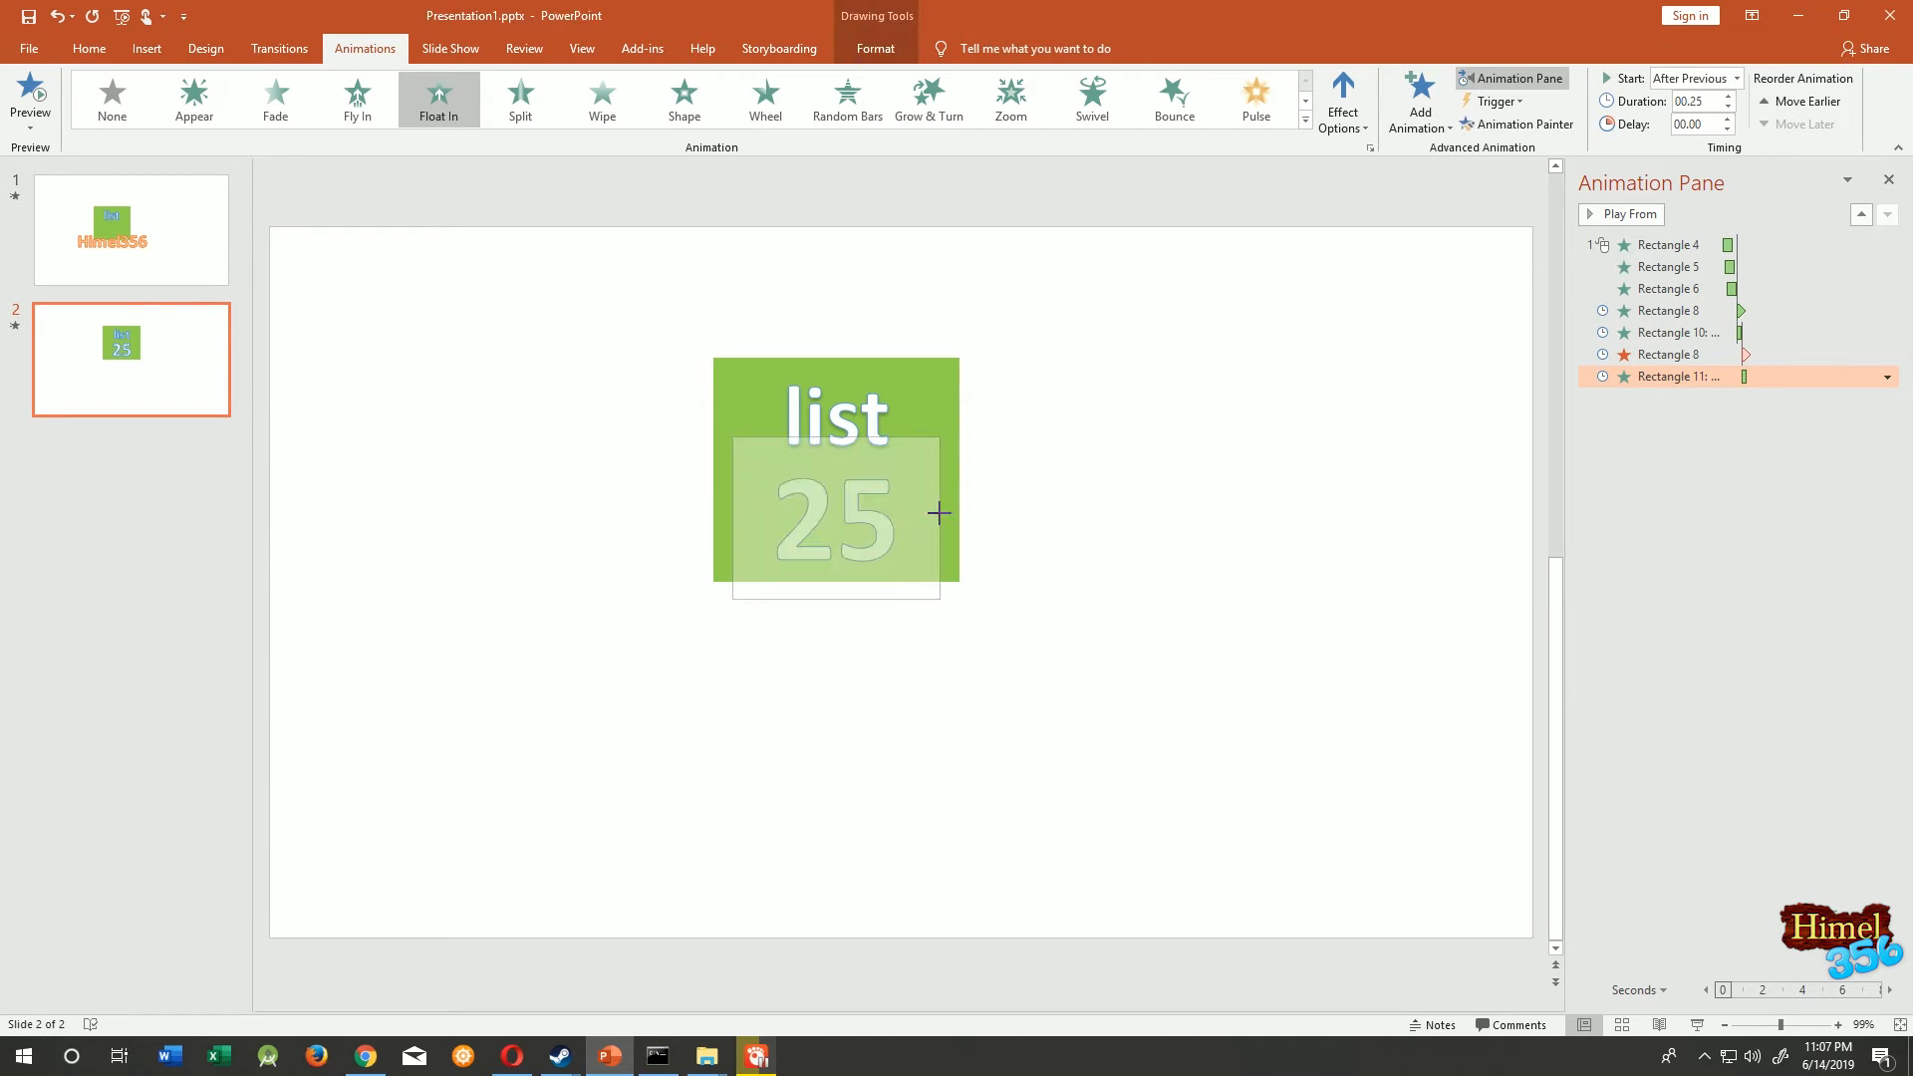
- Widen the "25" text box past the green square's right edge and send it backward one level
drag(938, 513, 1002, 513)
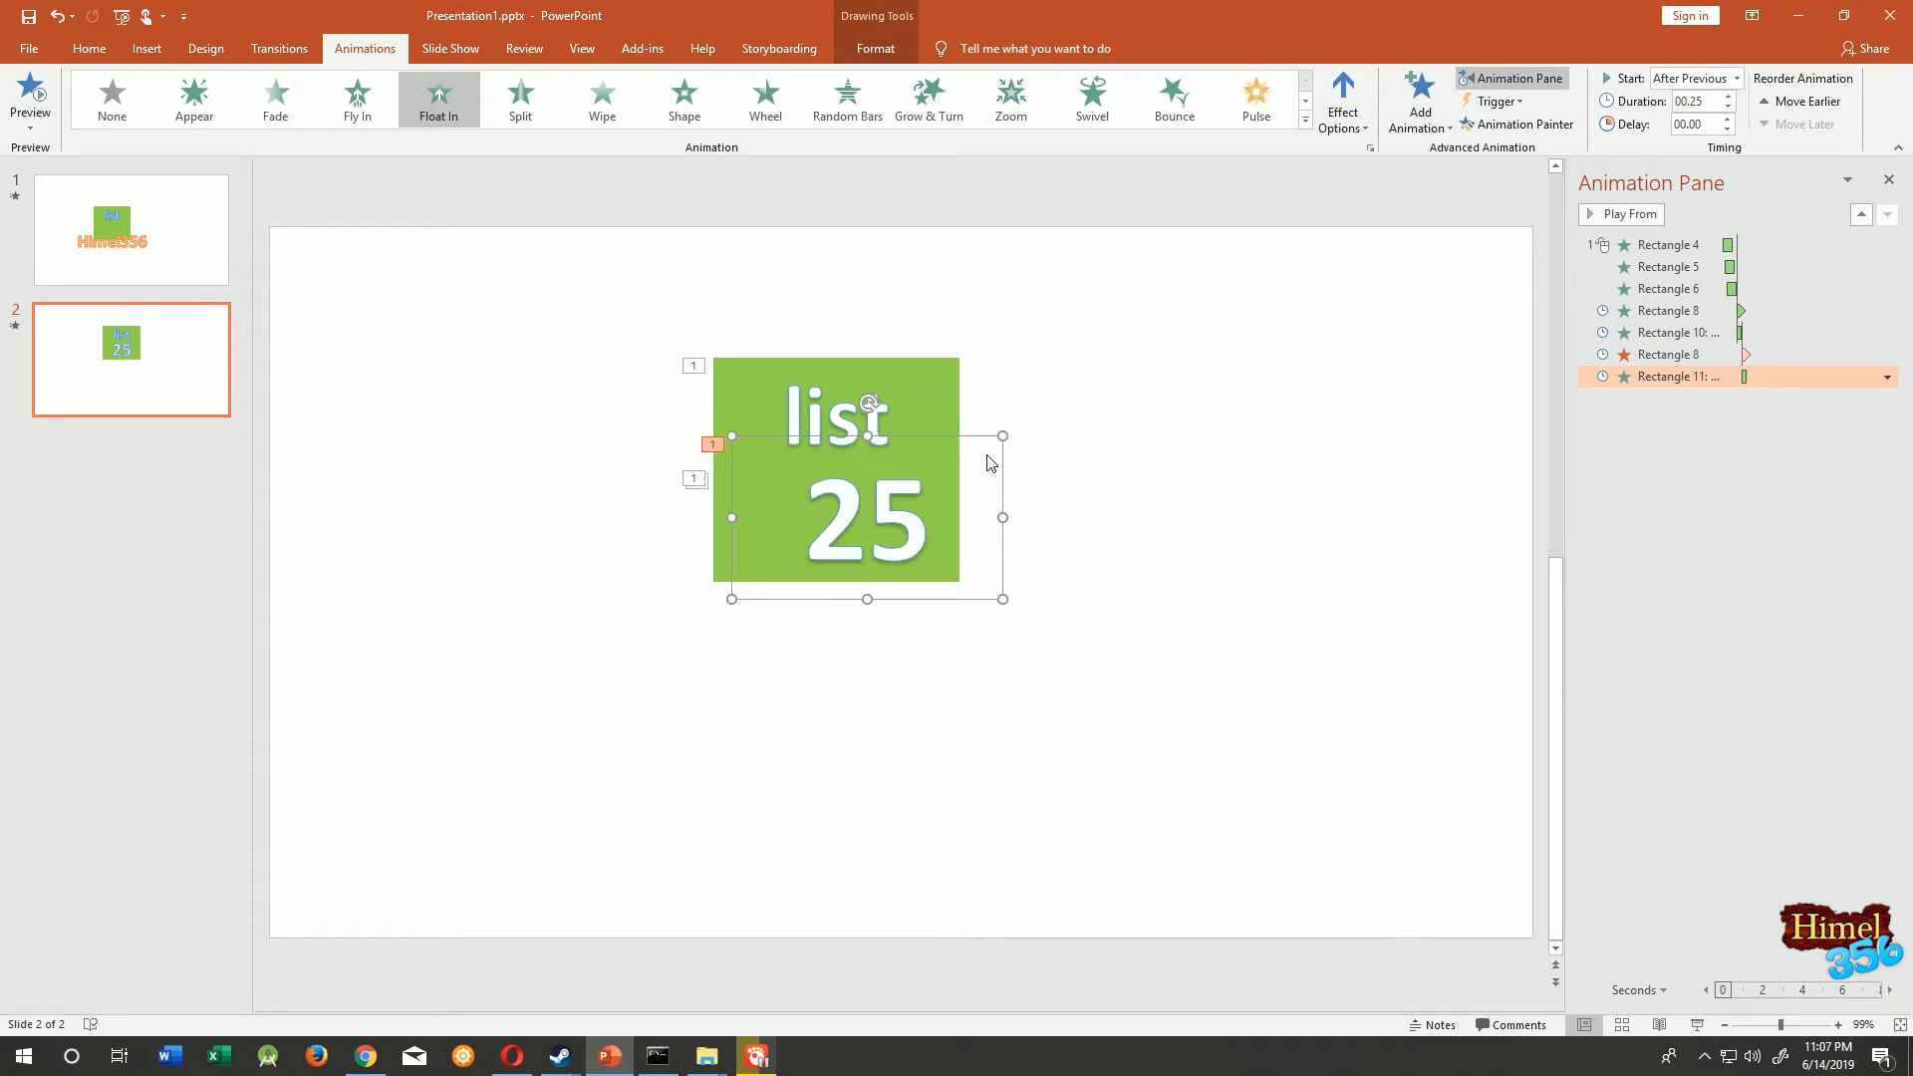
right_click(984, 439)
mouse_move(1135, 657)
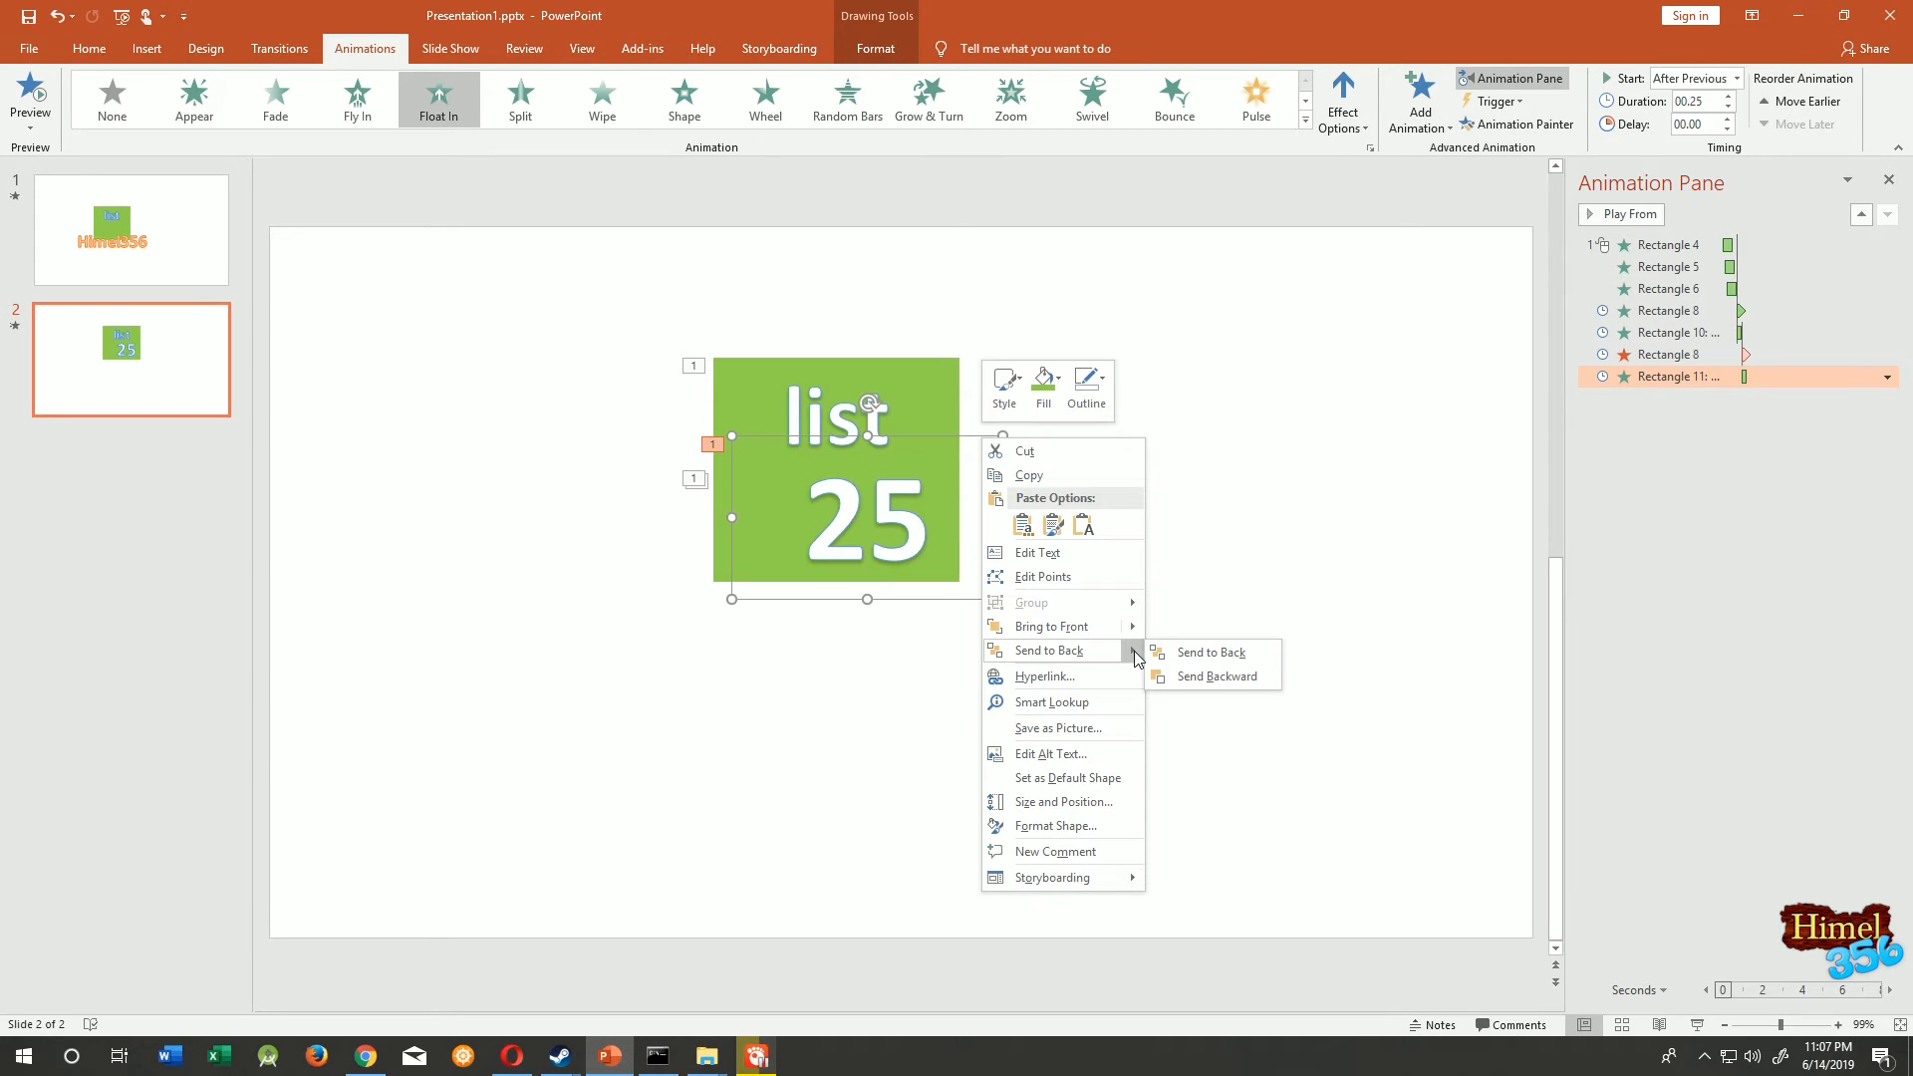
click(1186, 677)
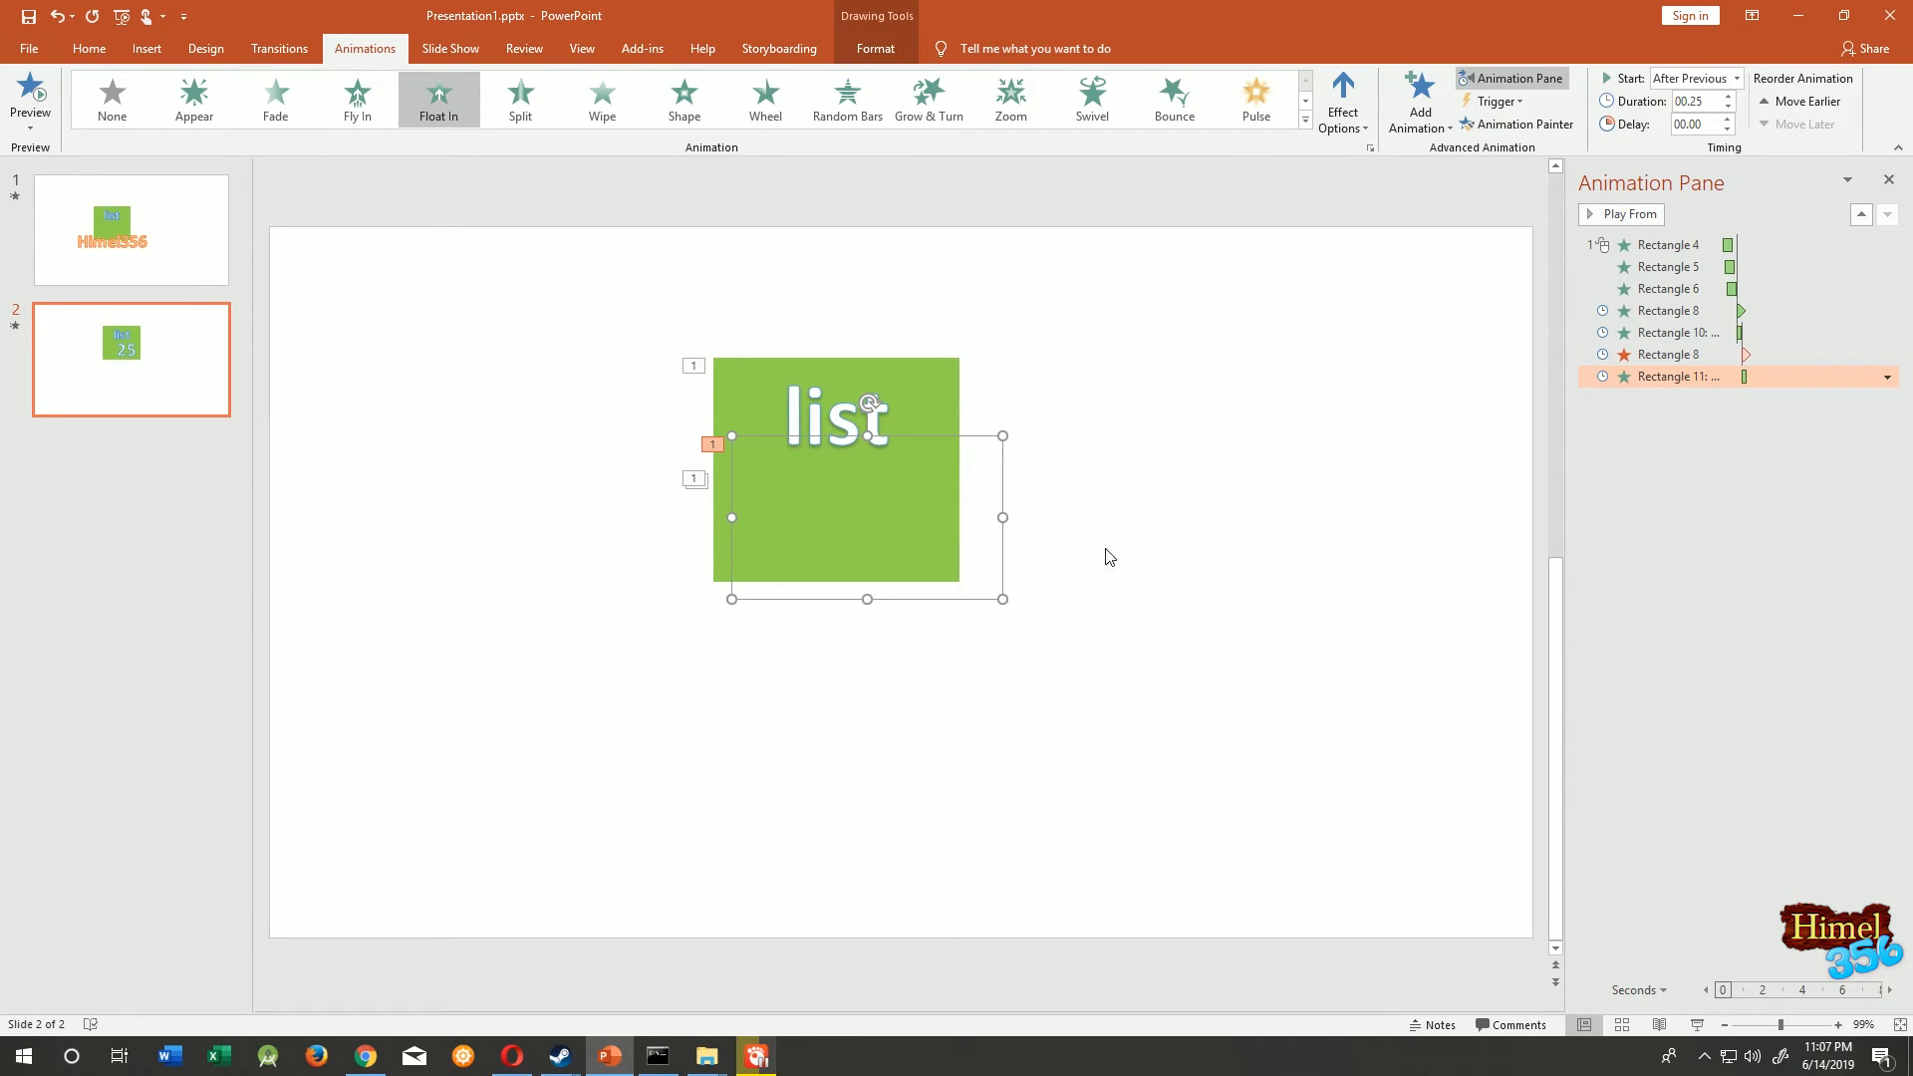
- Send the "25" text box backward one more level and play the current slide to check the layering
right_click(983, 438)
mouse_move(1115, 649)
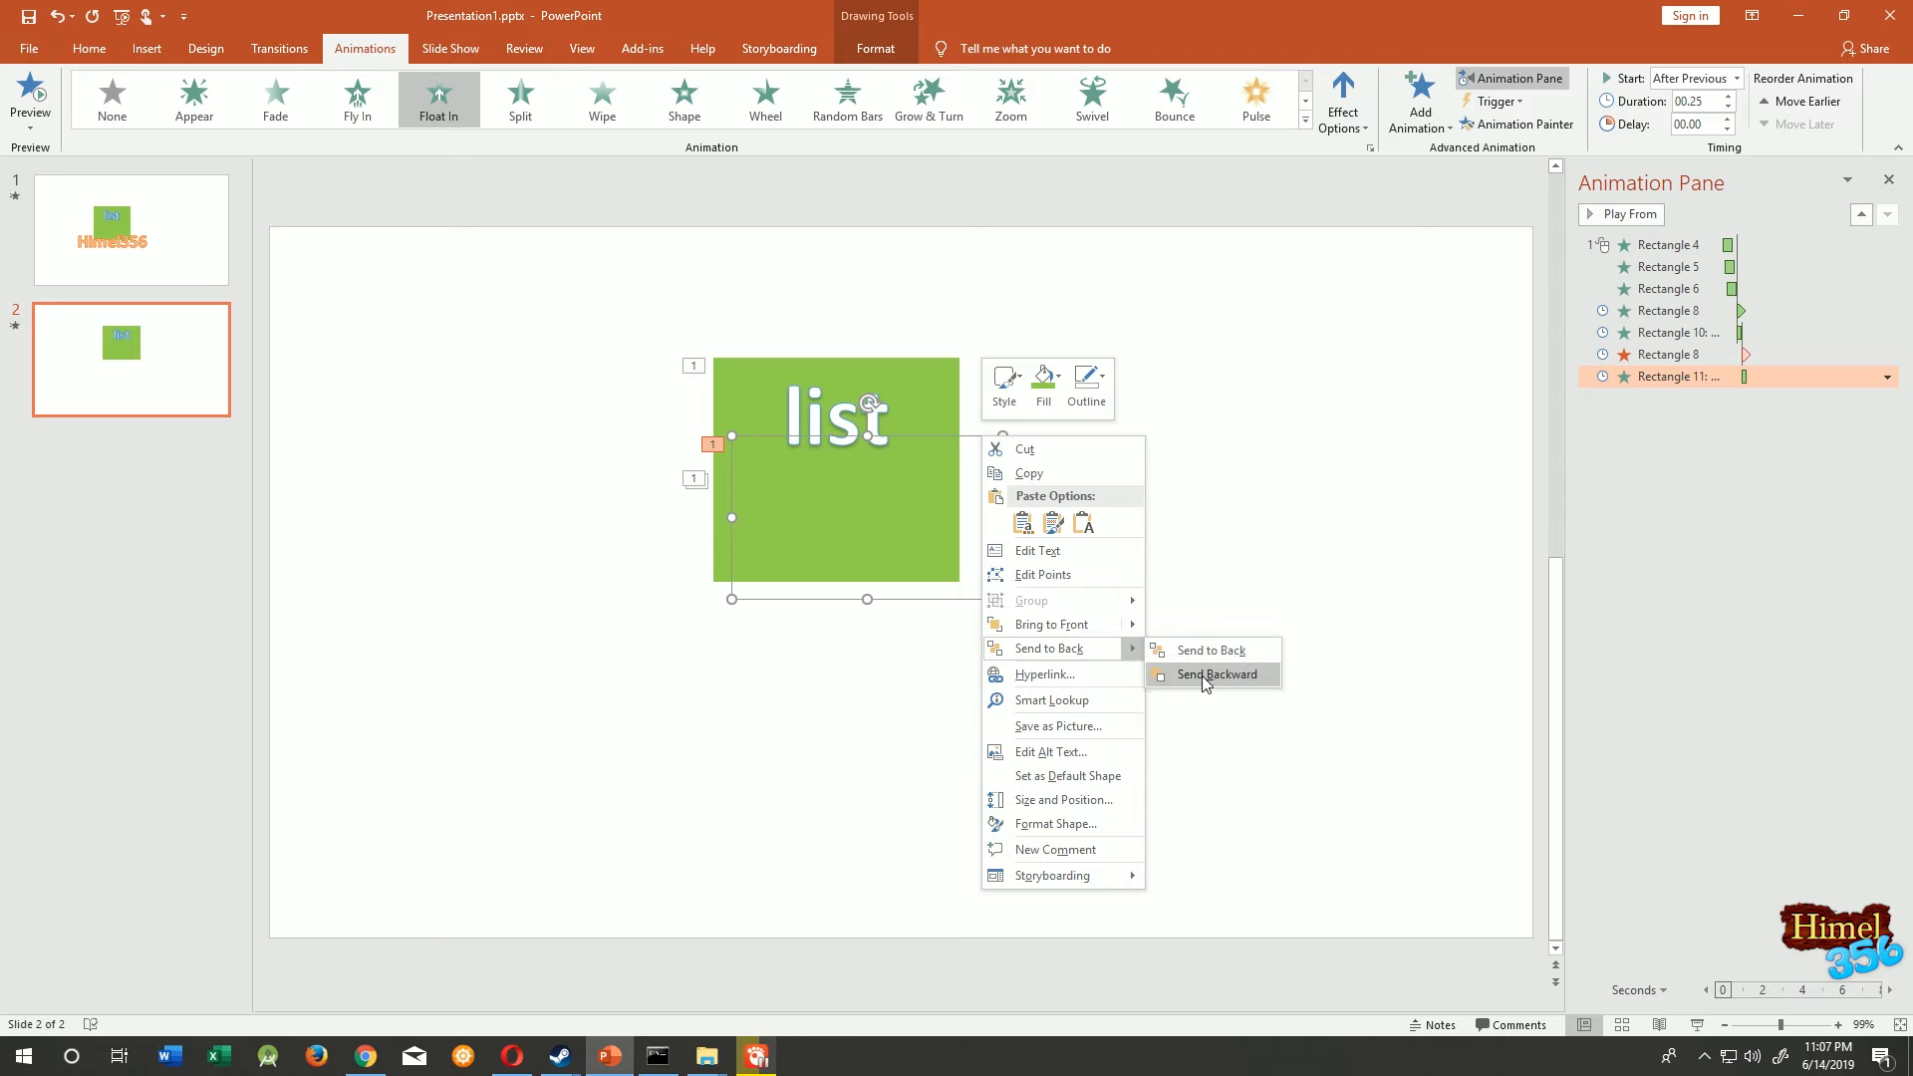
click(1205, 676)
key(shift+F5)
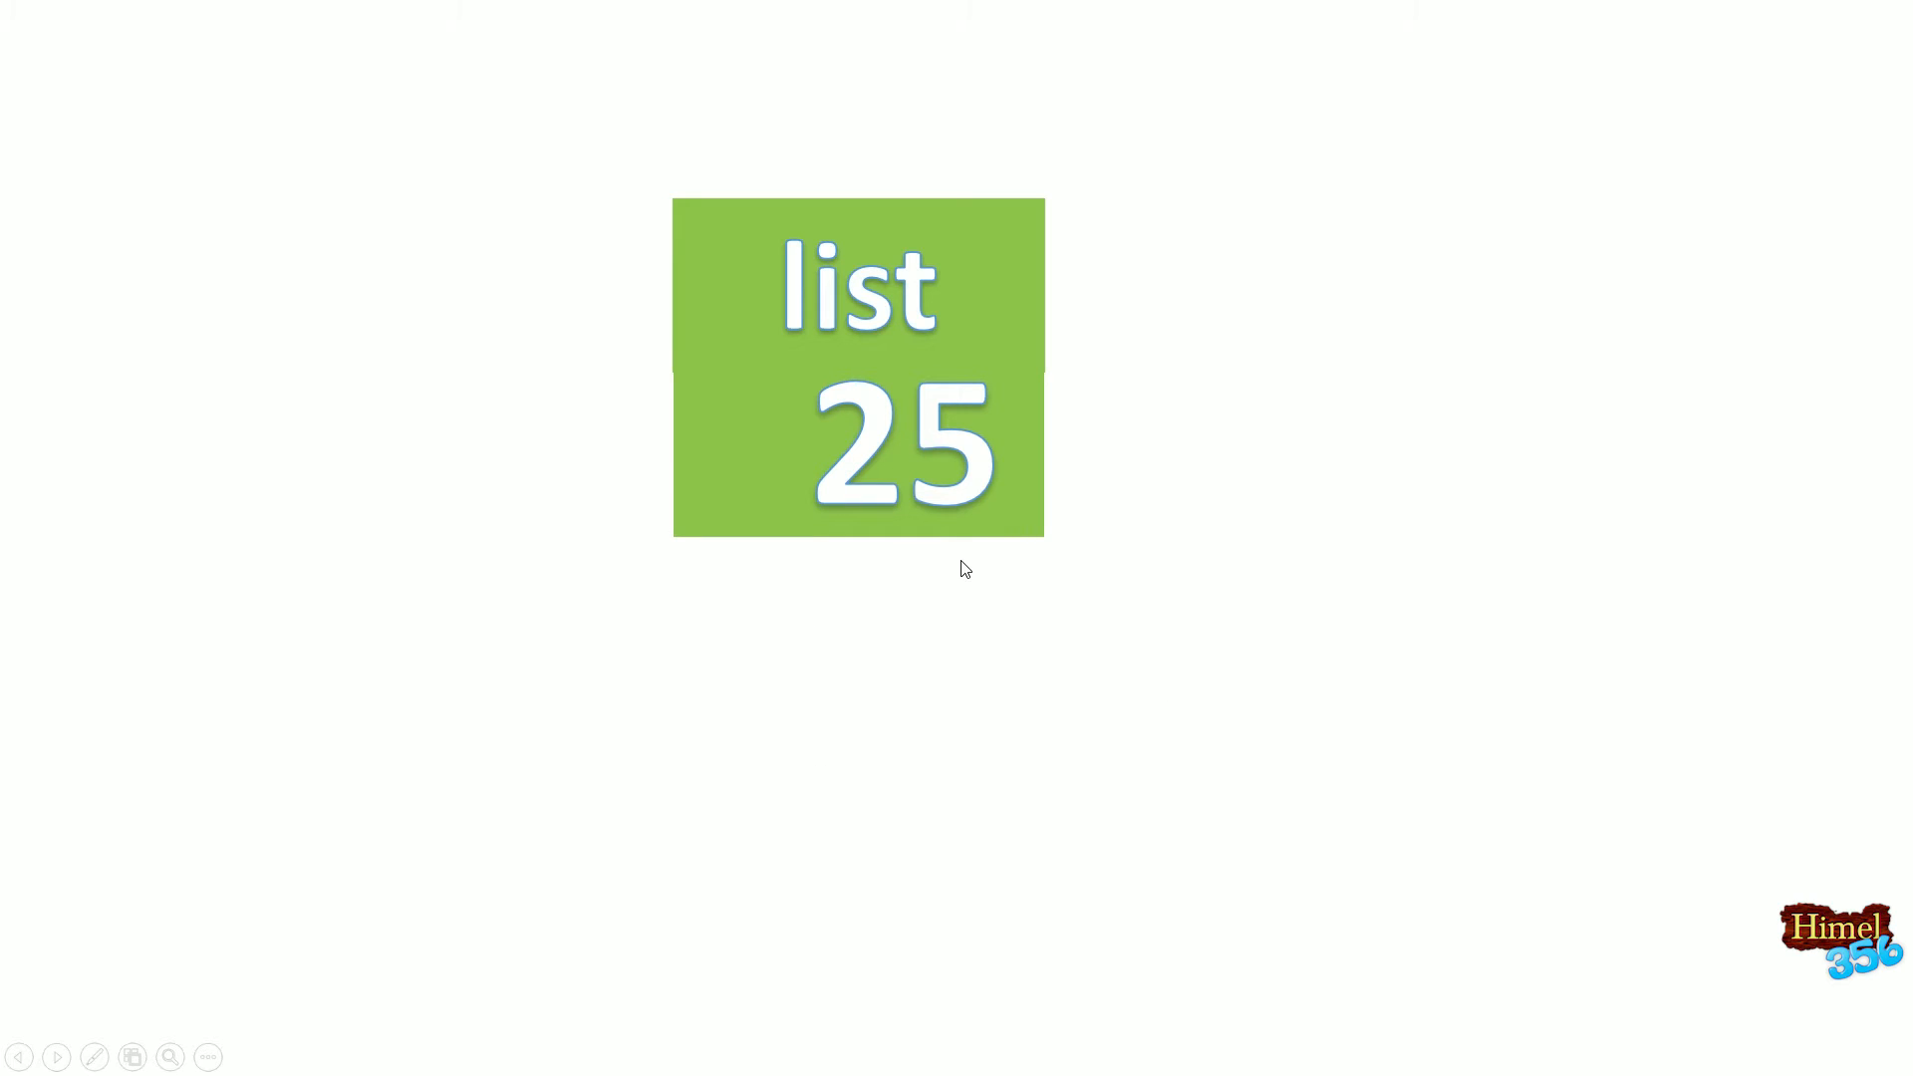
key(Escape)
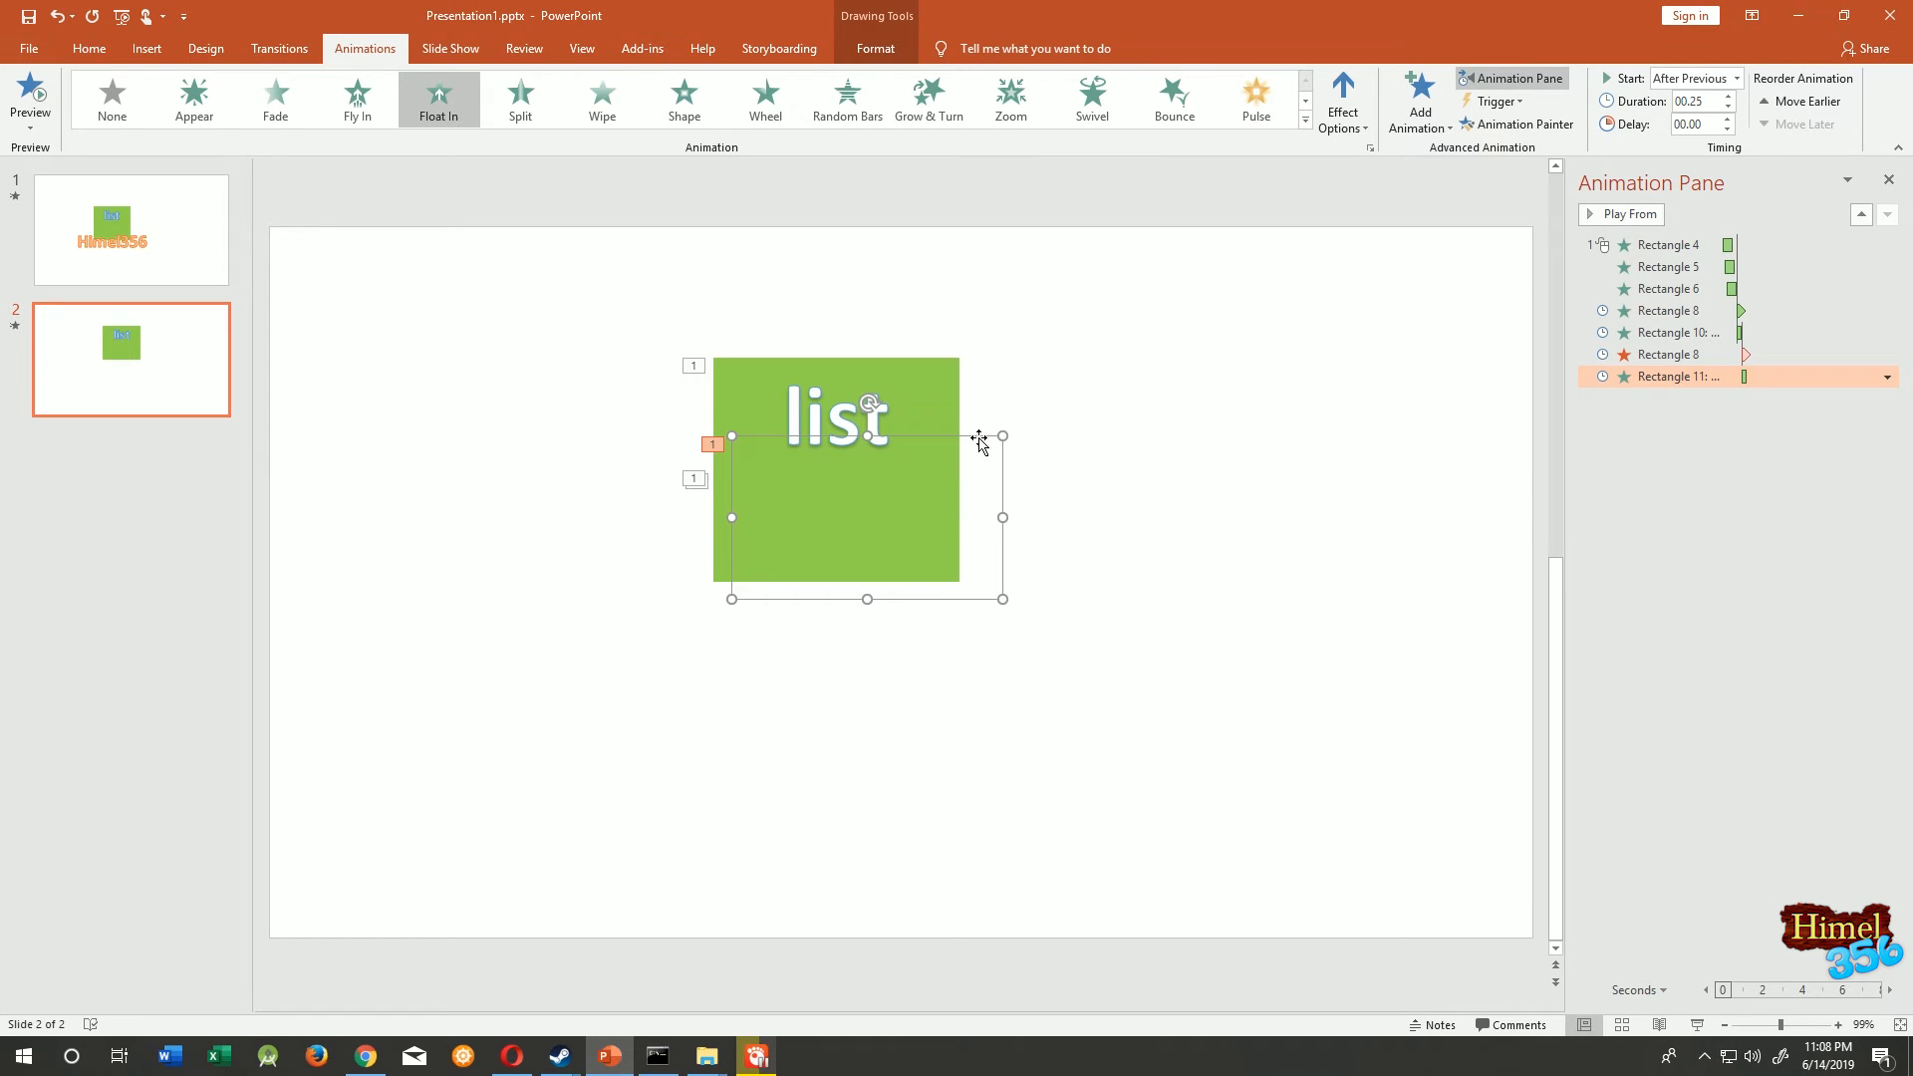
- Set the "25" text's Float In direction to Float Down and play the current slide to check it
click(1360, 118)
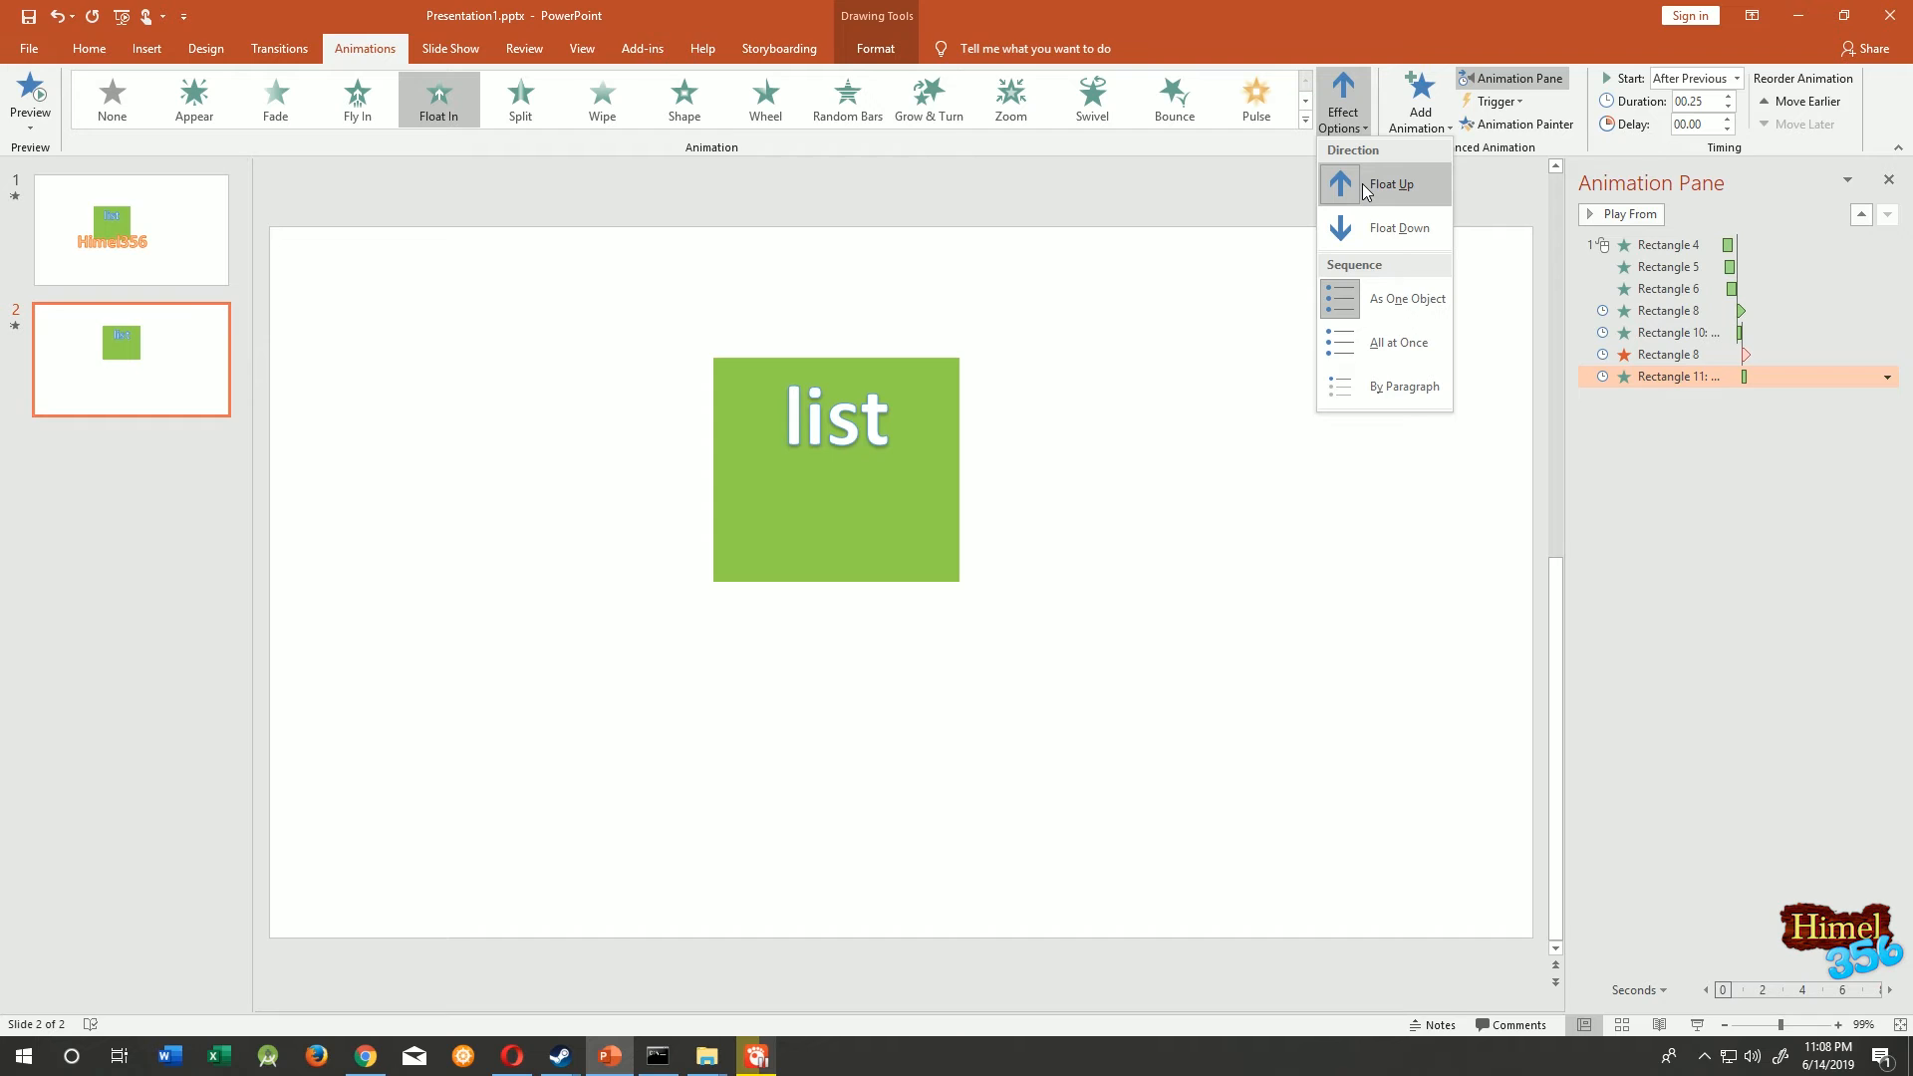
click(1356, 239)
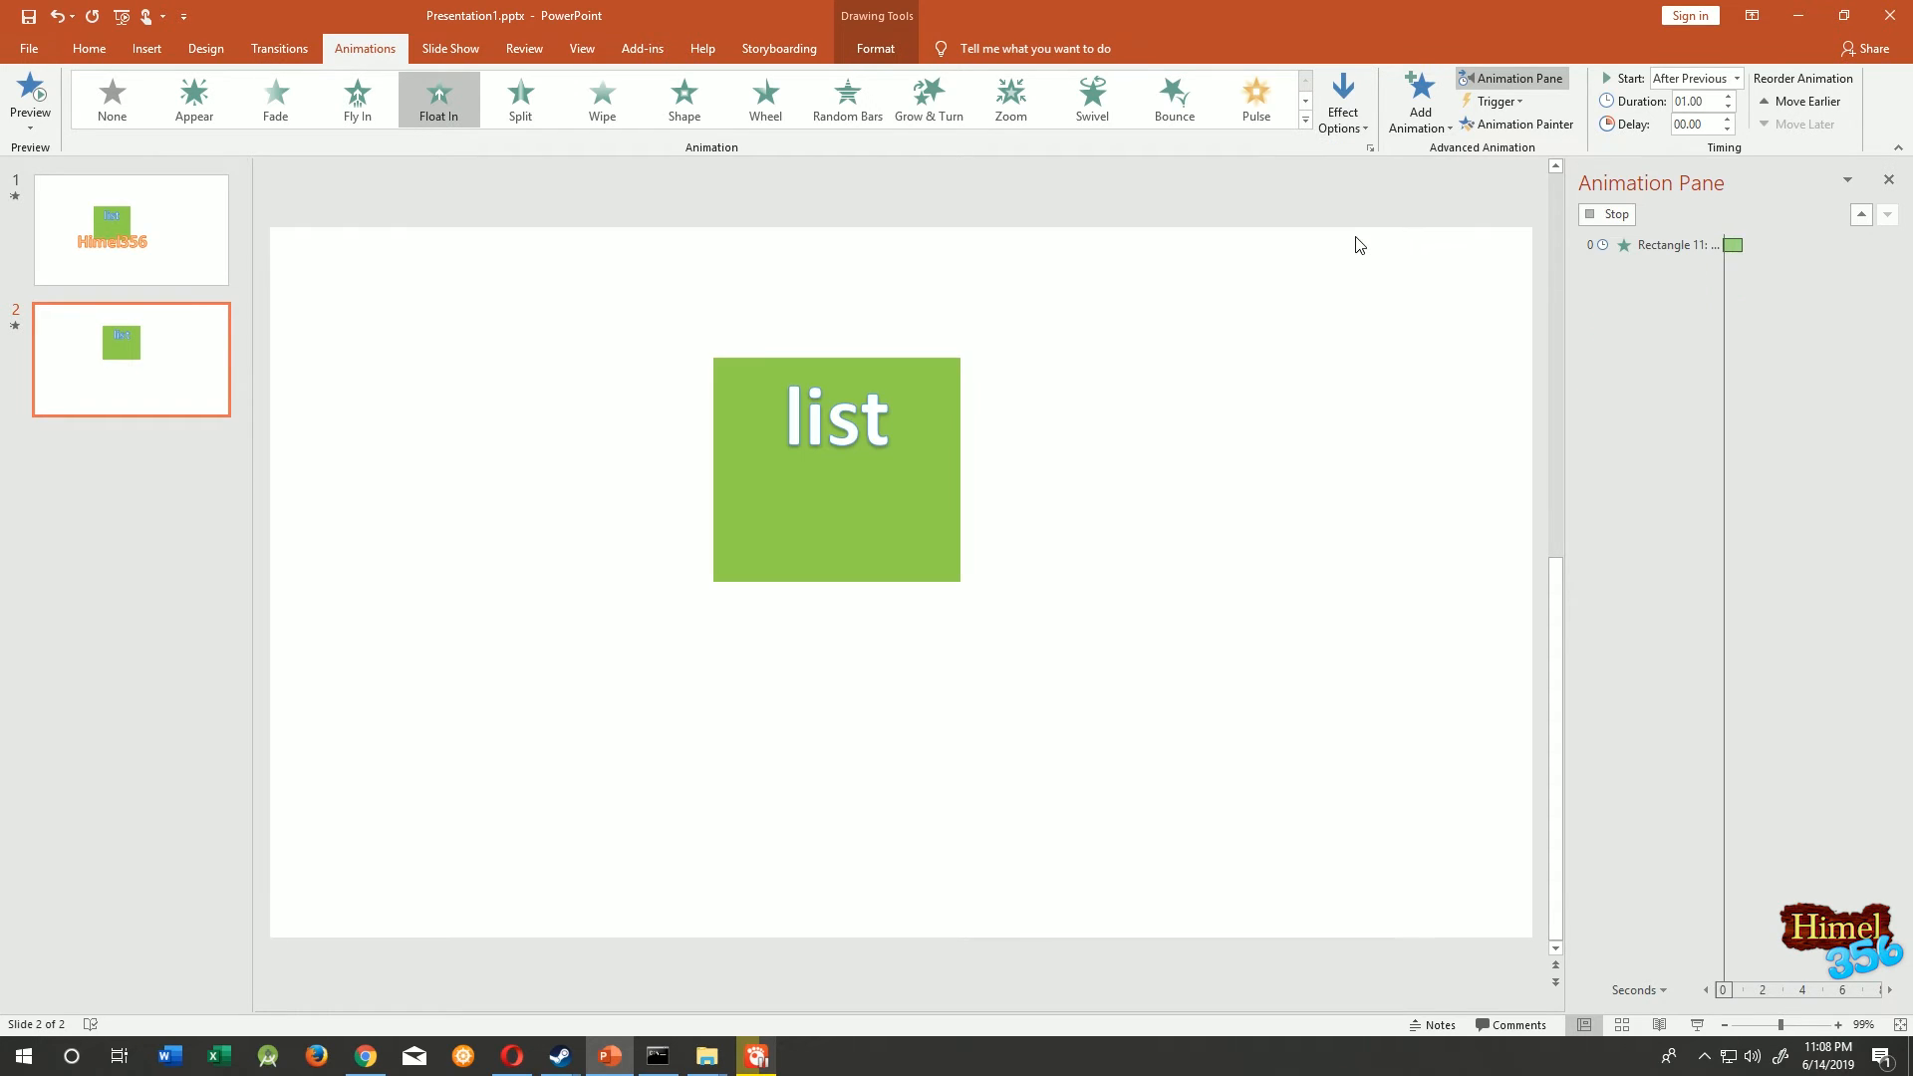
click(1110, 512)
key(shift+F5)
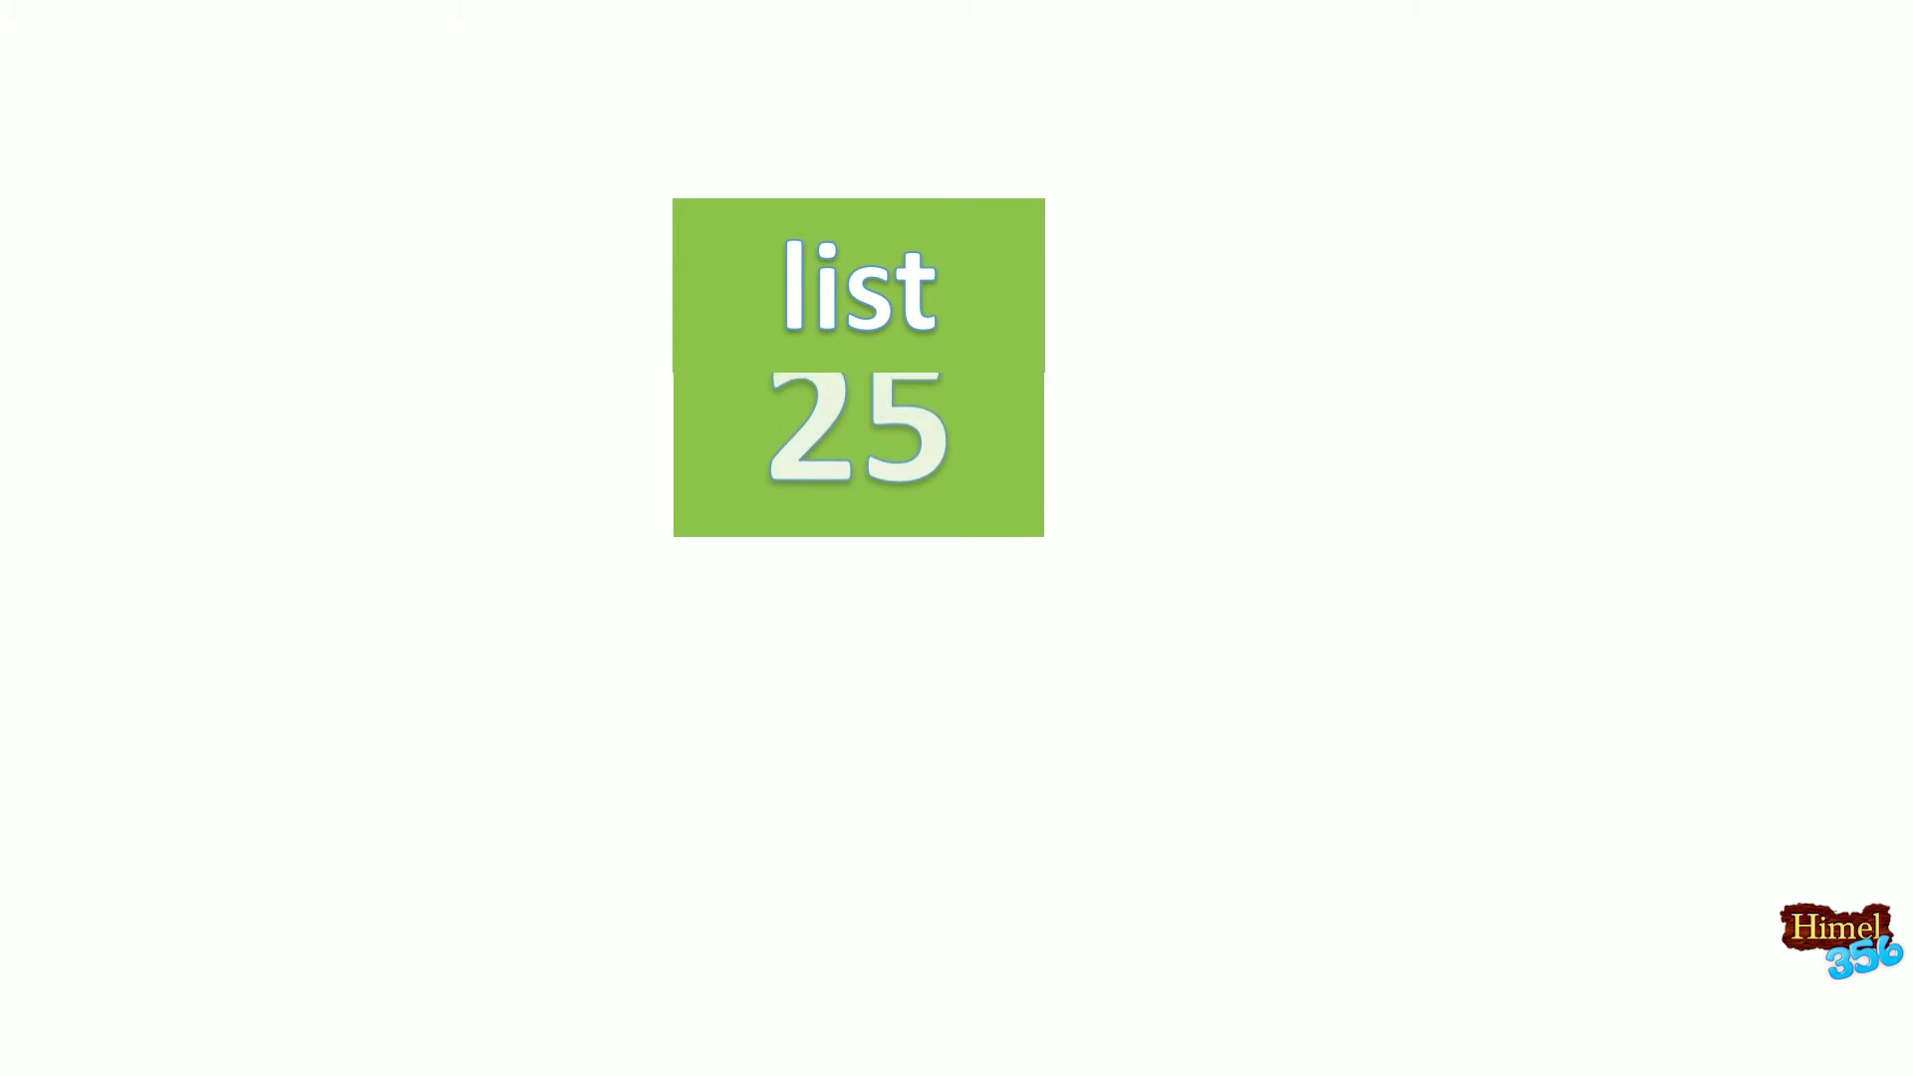
key(Escape)
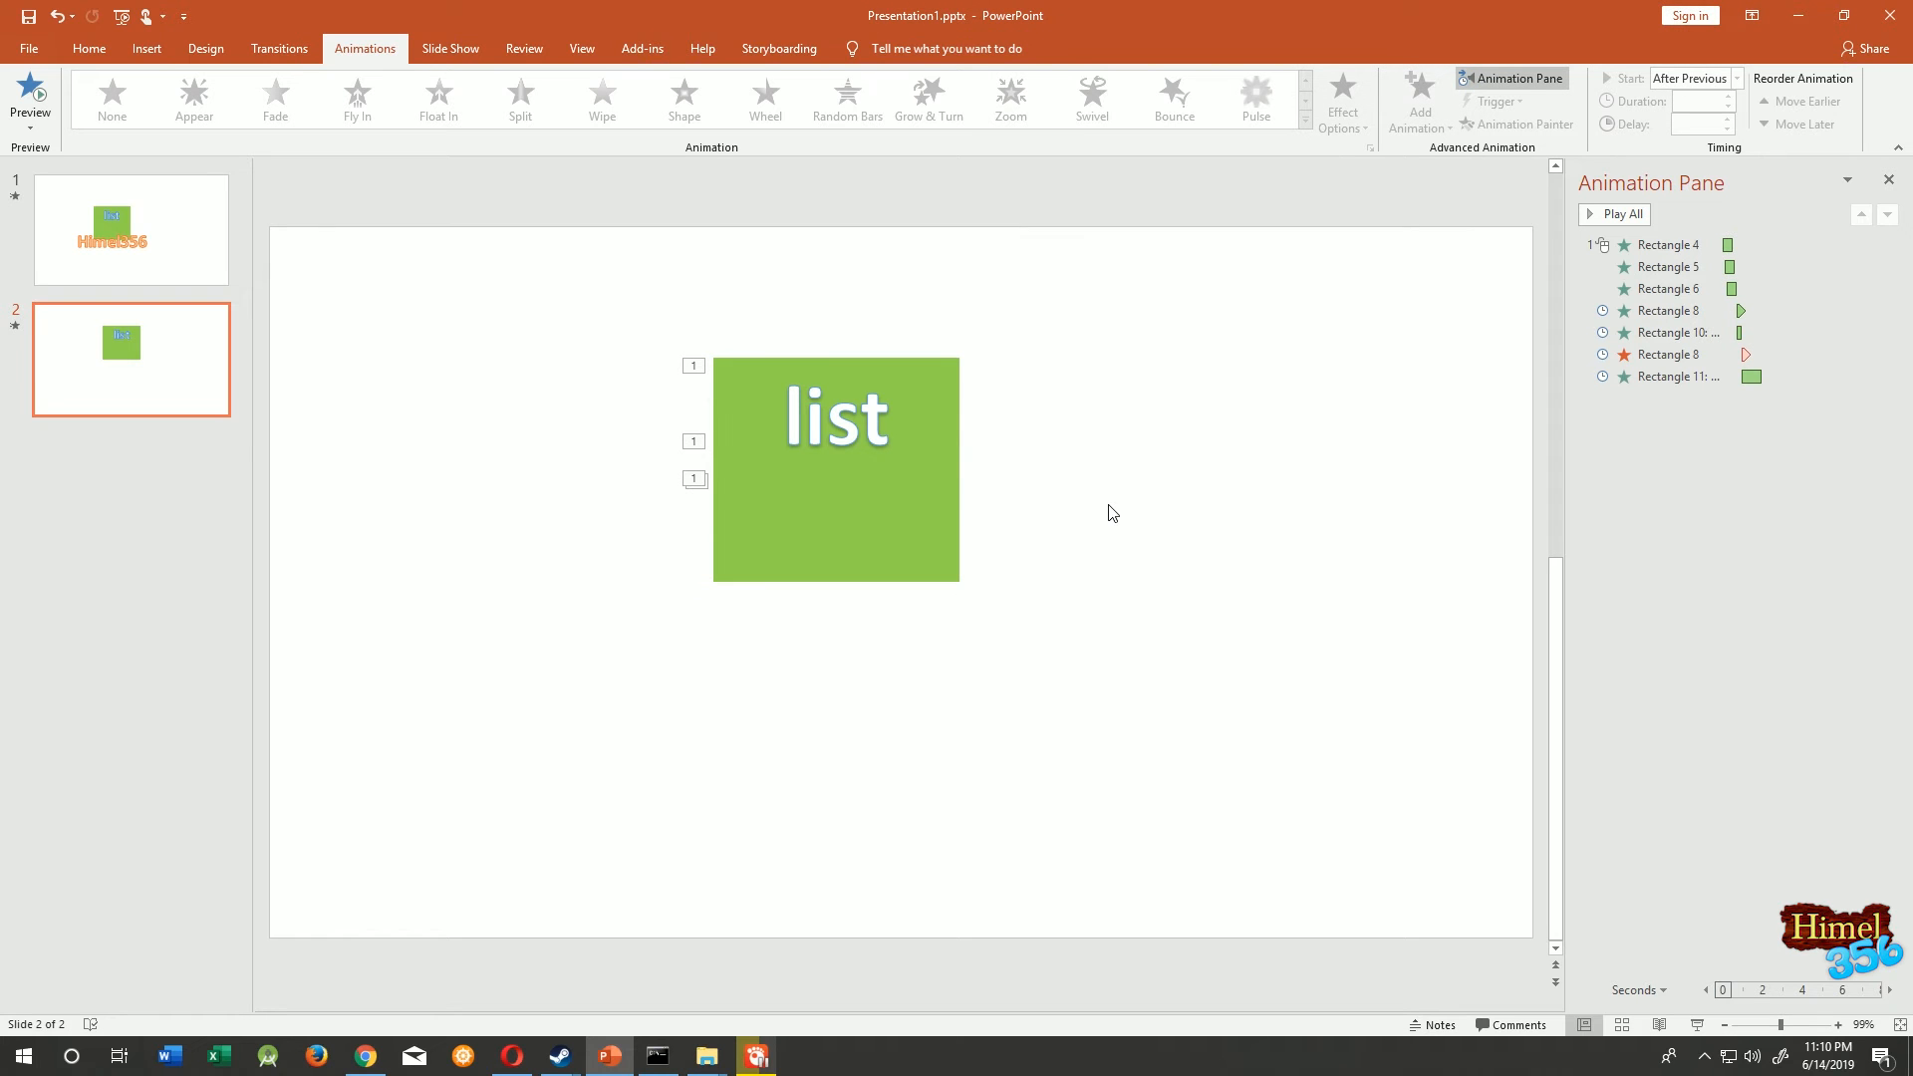
- Switch to GOM Player and examine the reference intro video frame by frame after "25" appears, then close the player
click(769, 1040)
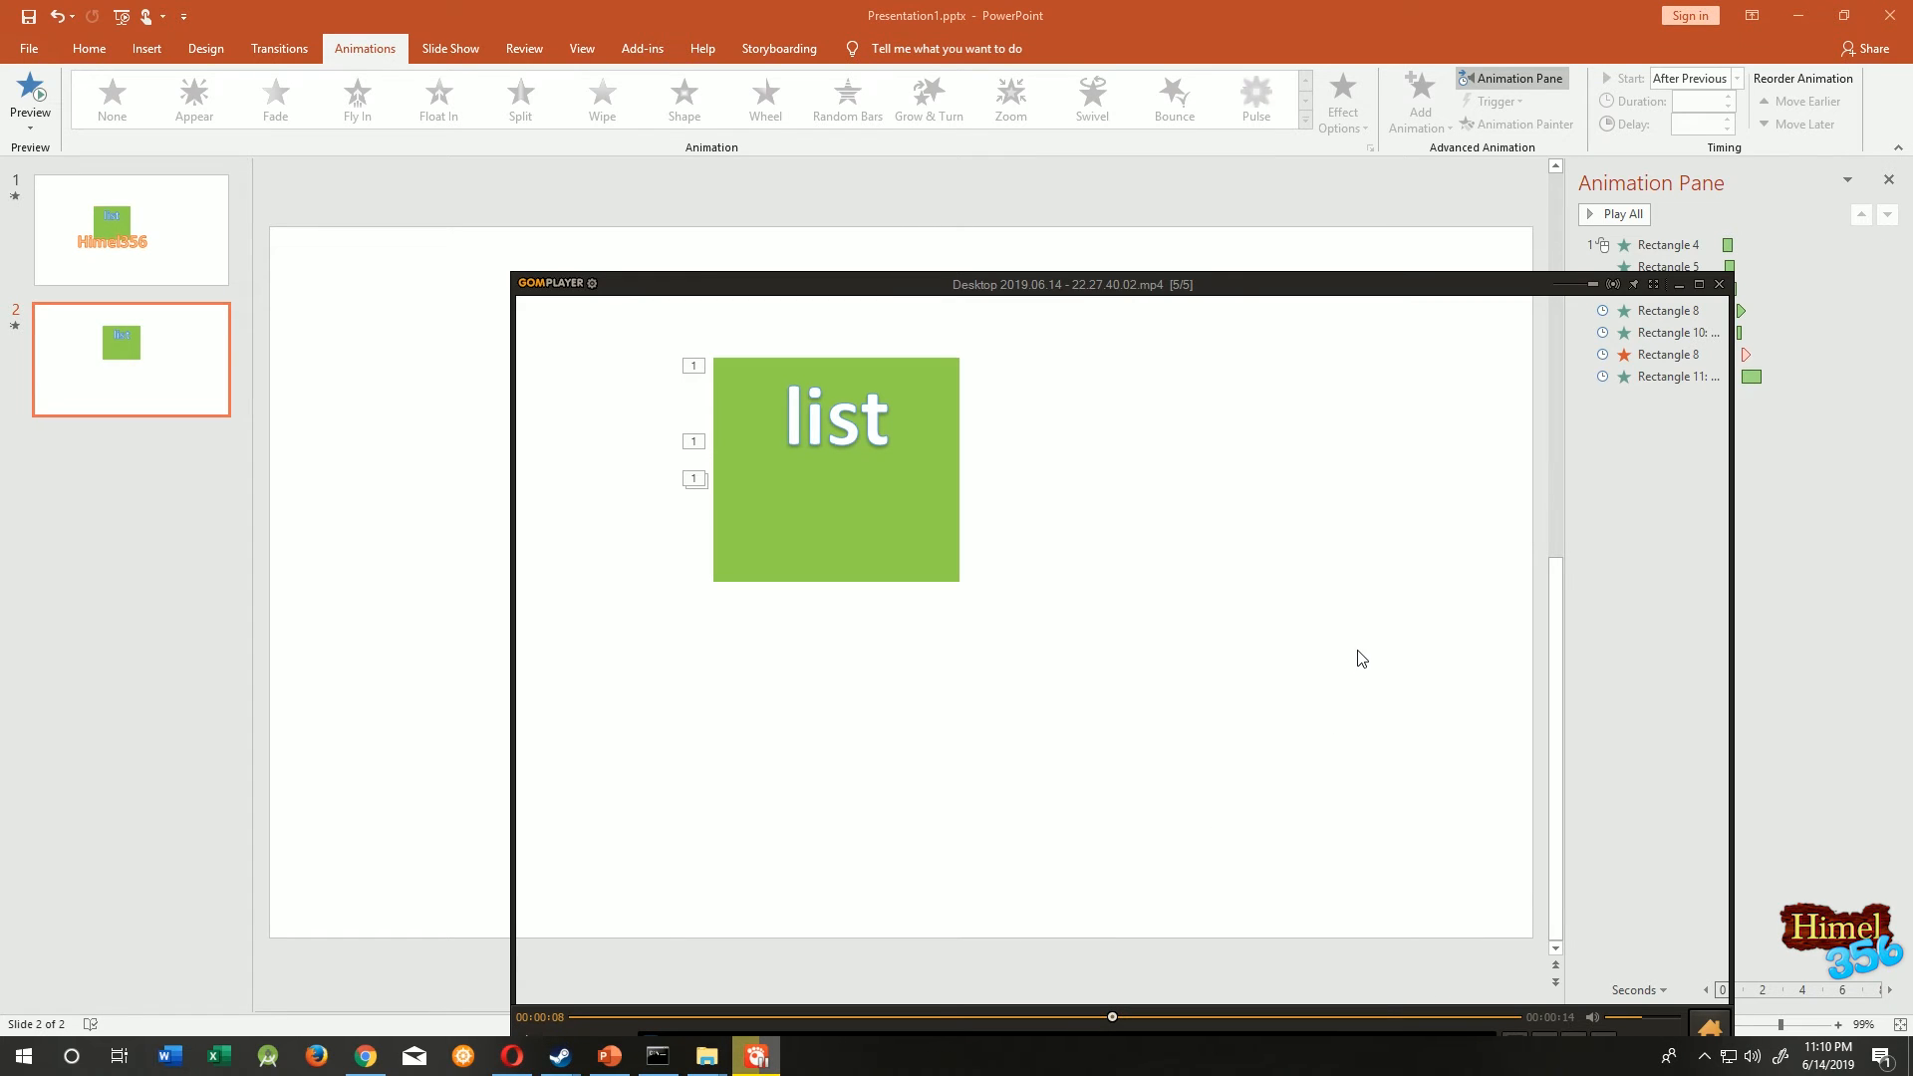
key(f)
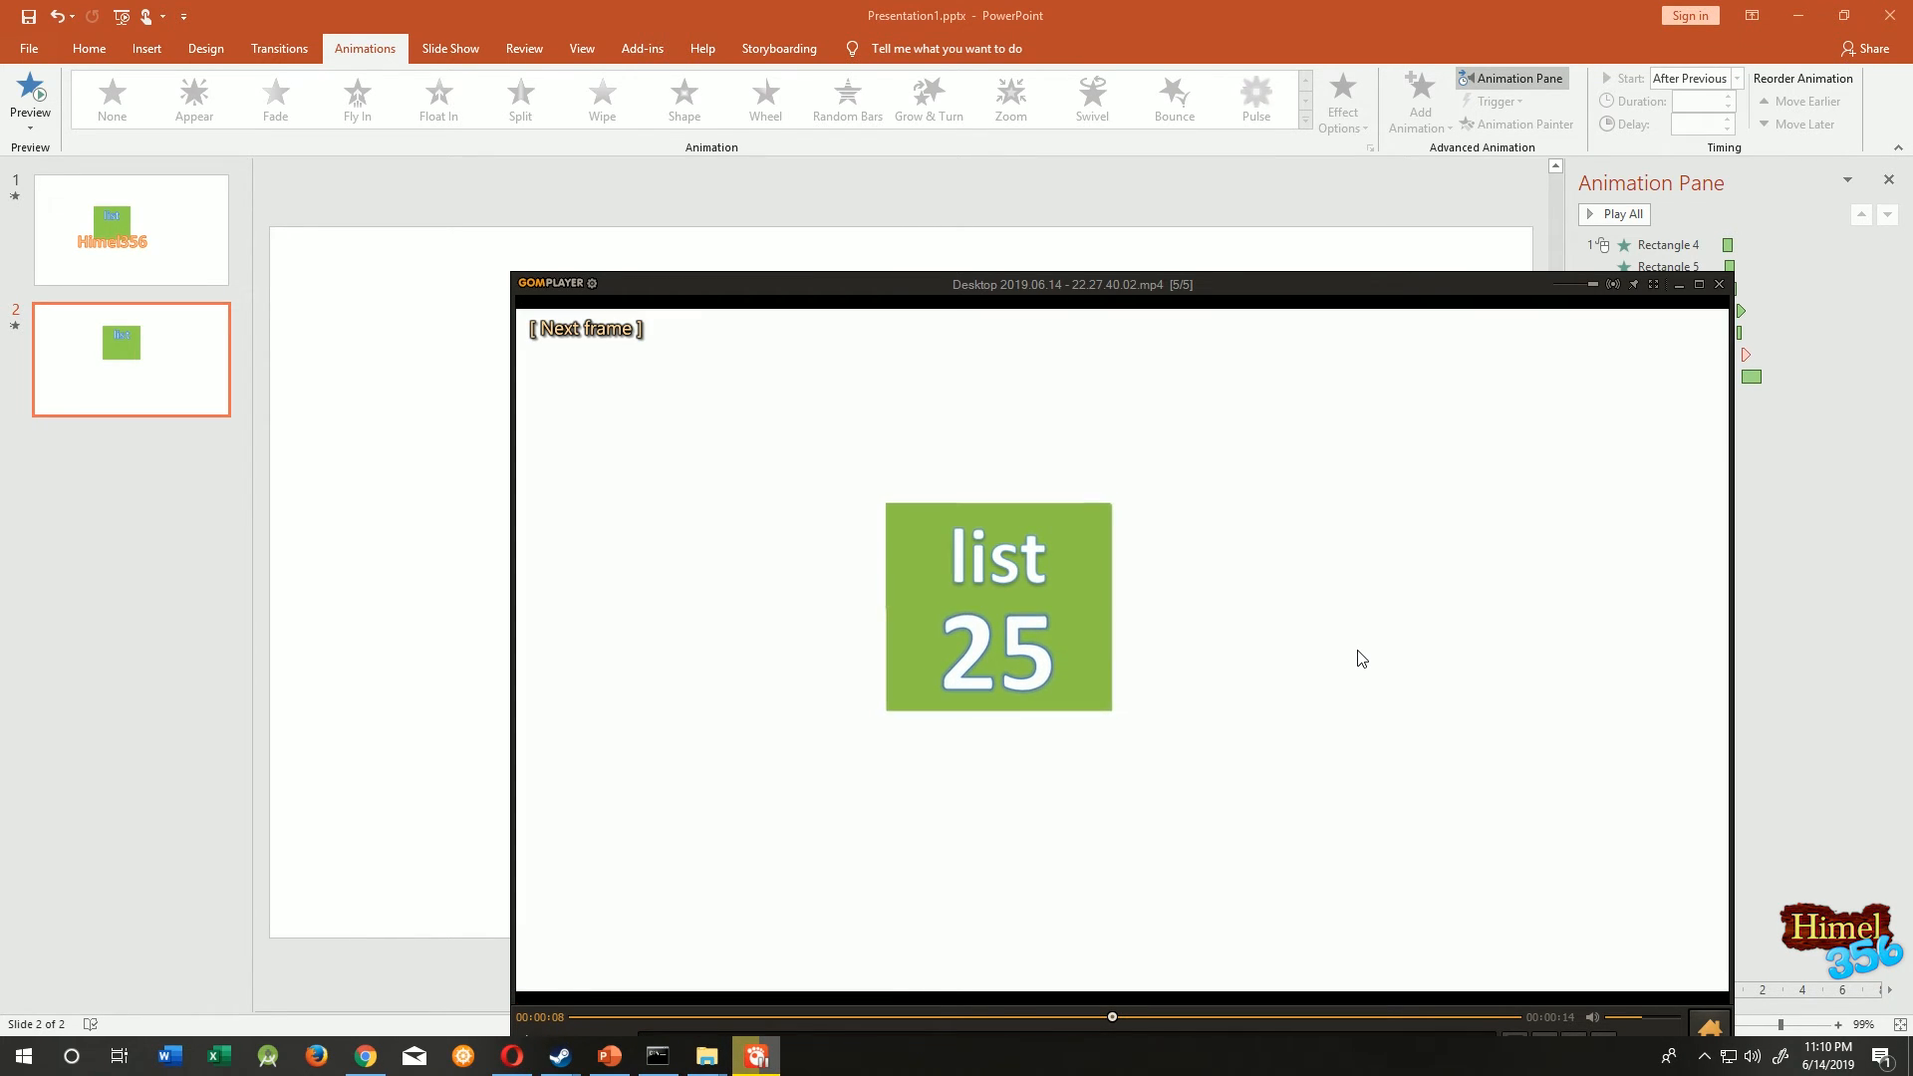
key(f)
key(f)
key(f)
key(f)
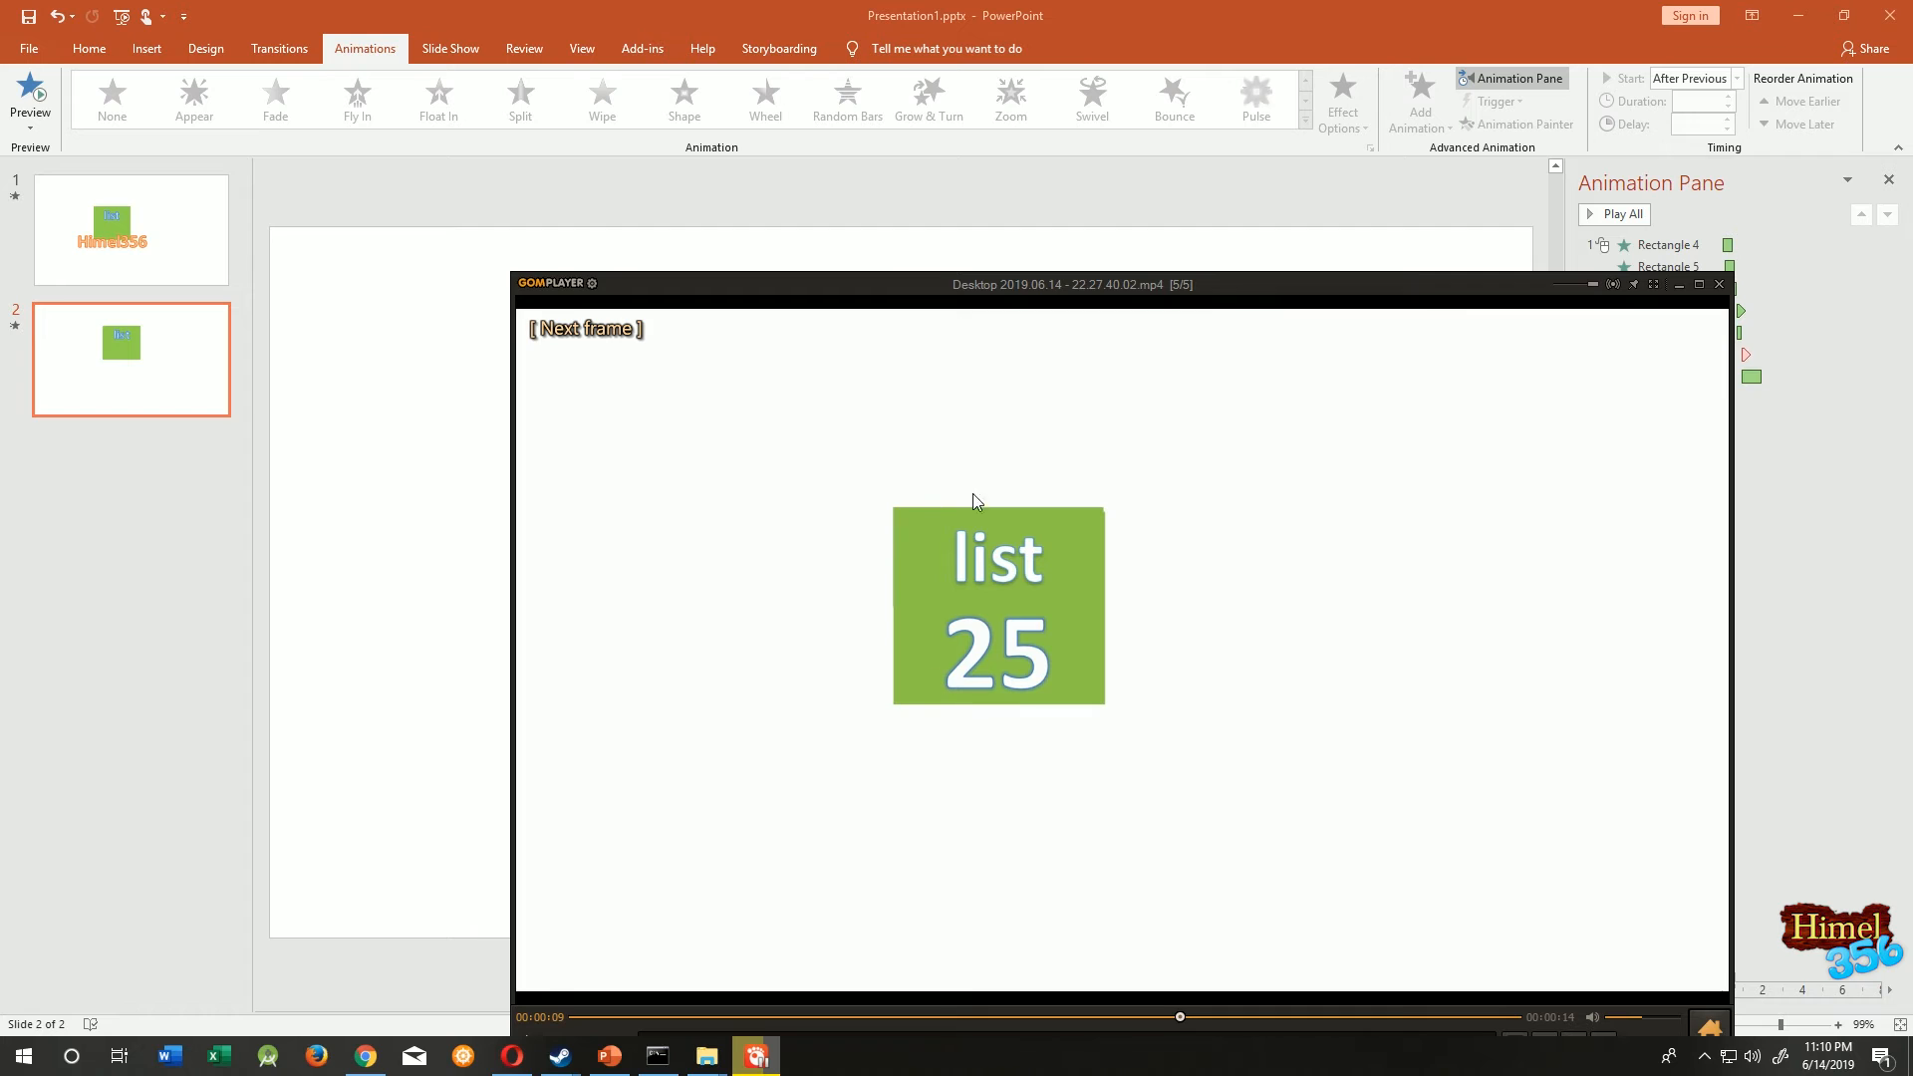
key(f)
key(f)
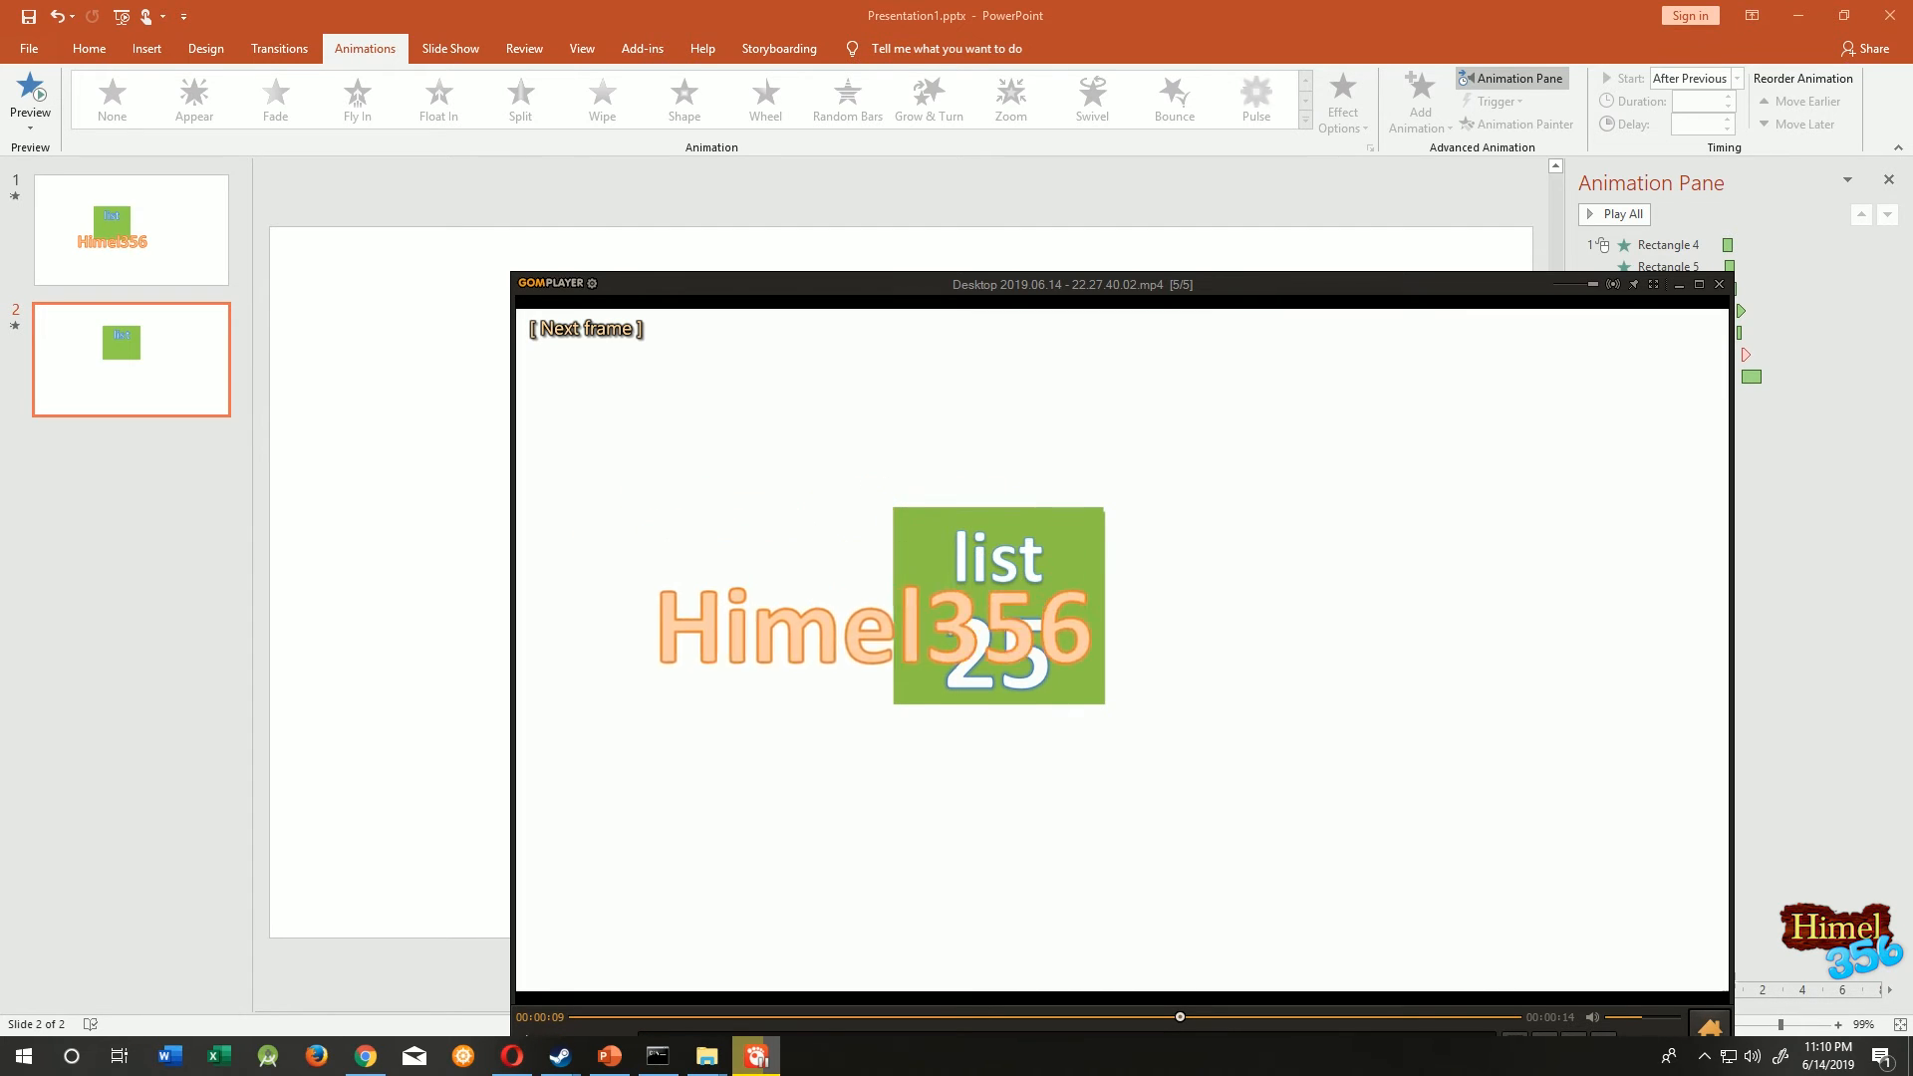
key(f)
key(f)
key(f)
key(f)
key(f)
key(f)
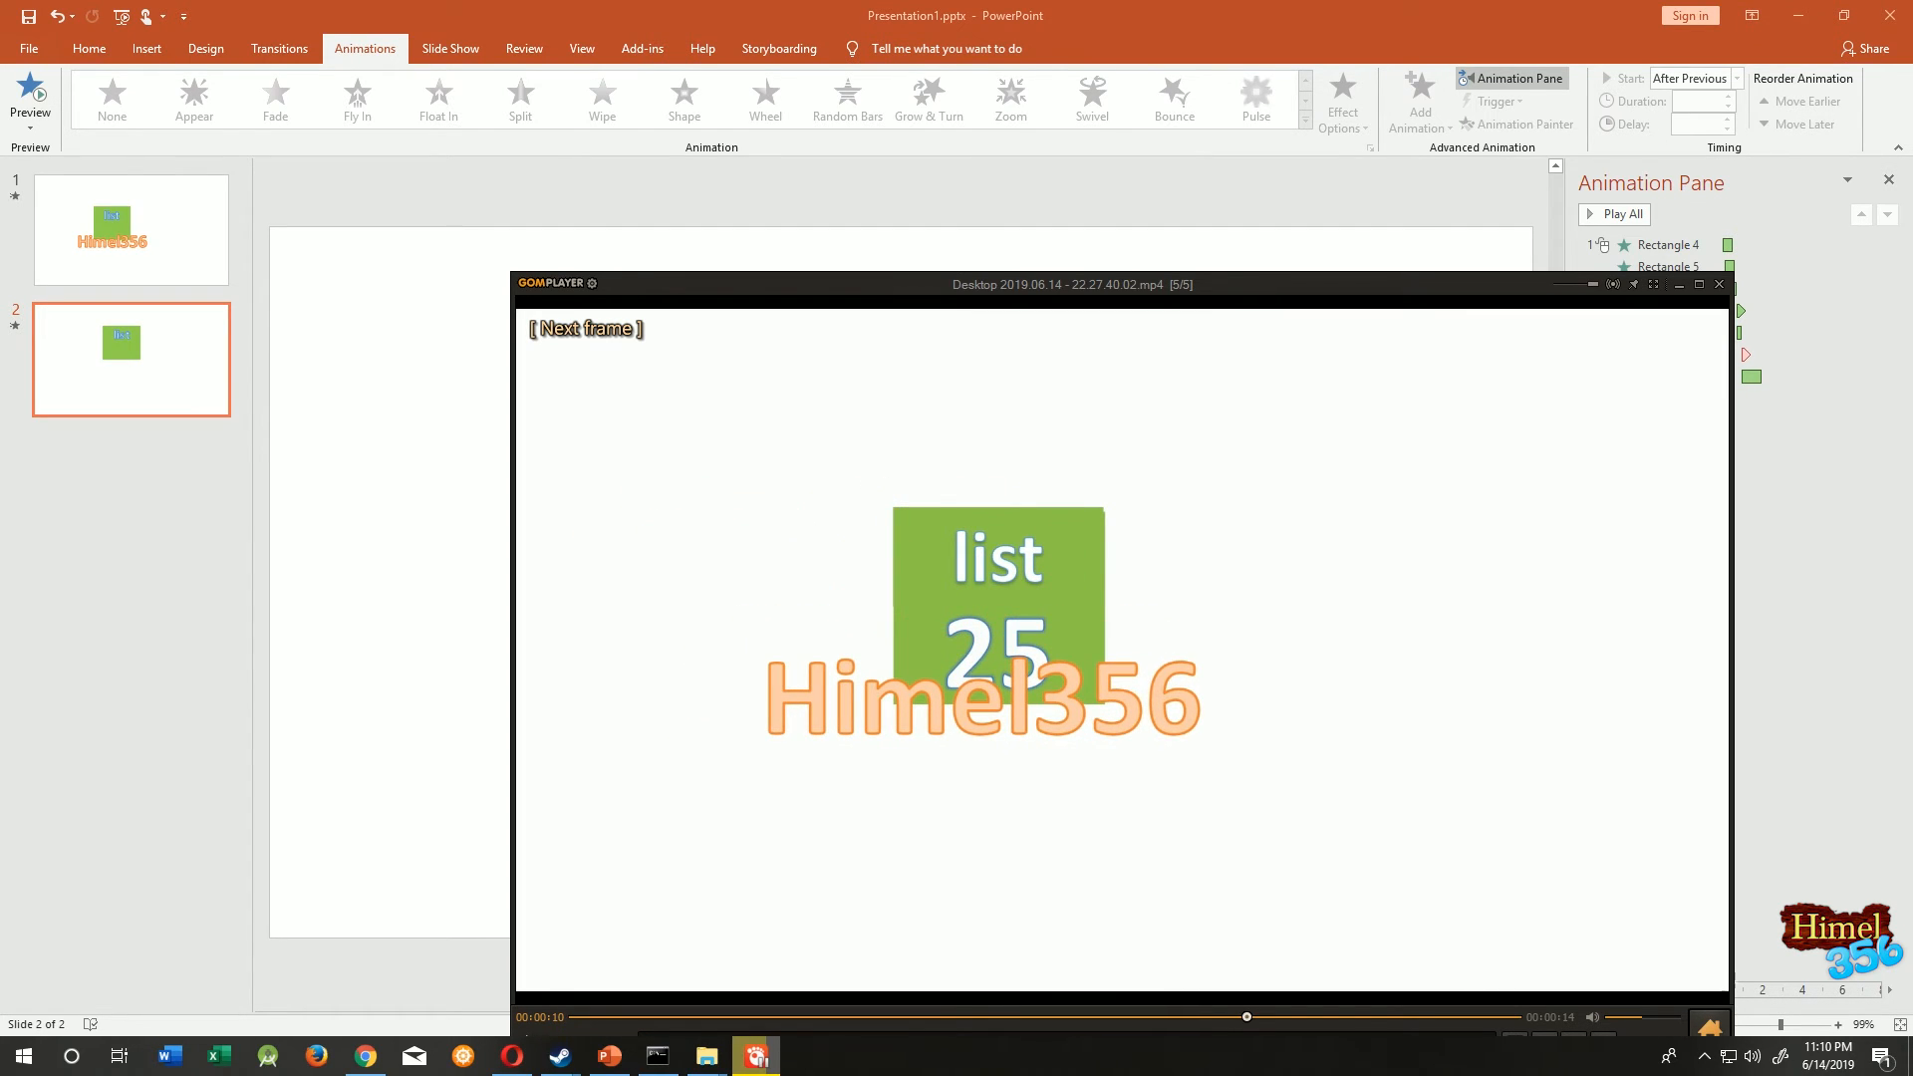
click(1718, 284)
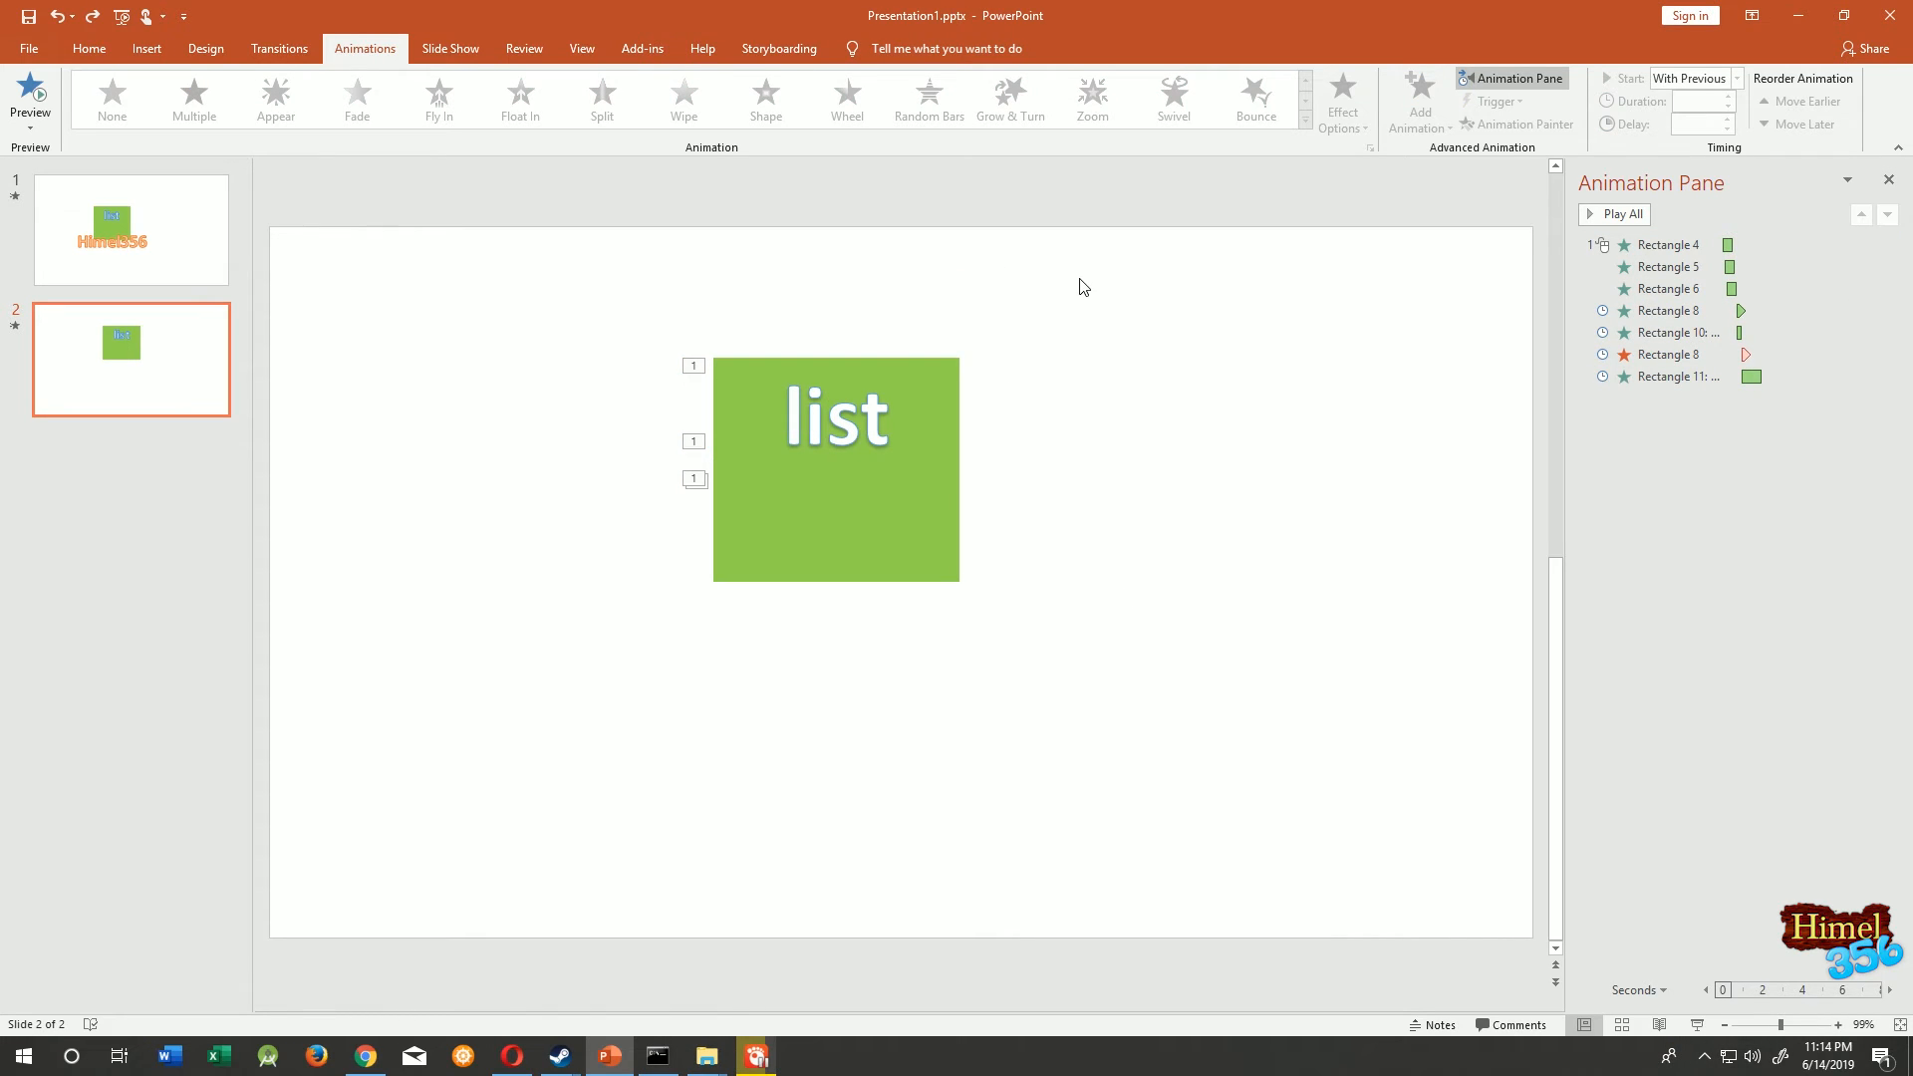
- Add a Grow/Shrink emphasis animation to all shapes and texts of the green square, starting With Previous
drag(1083, 286, 555, 662)
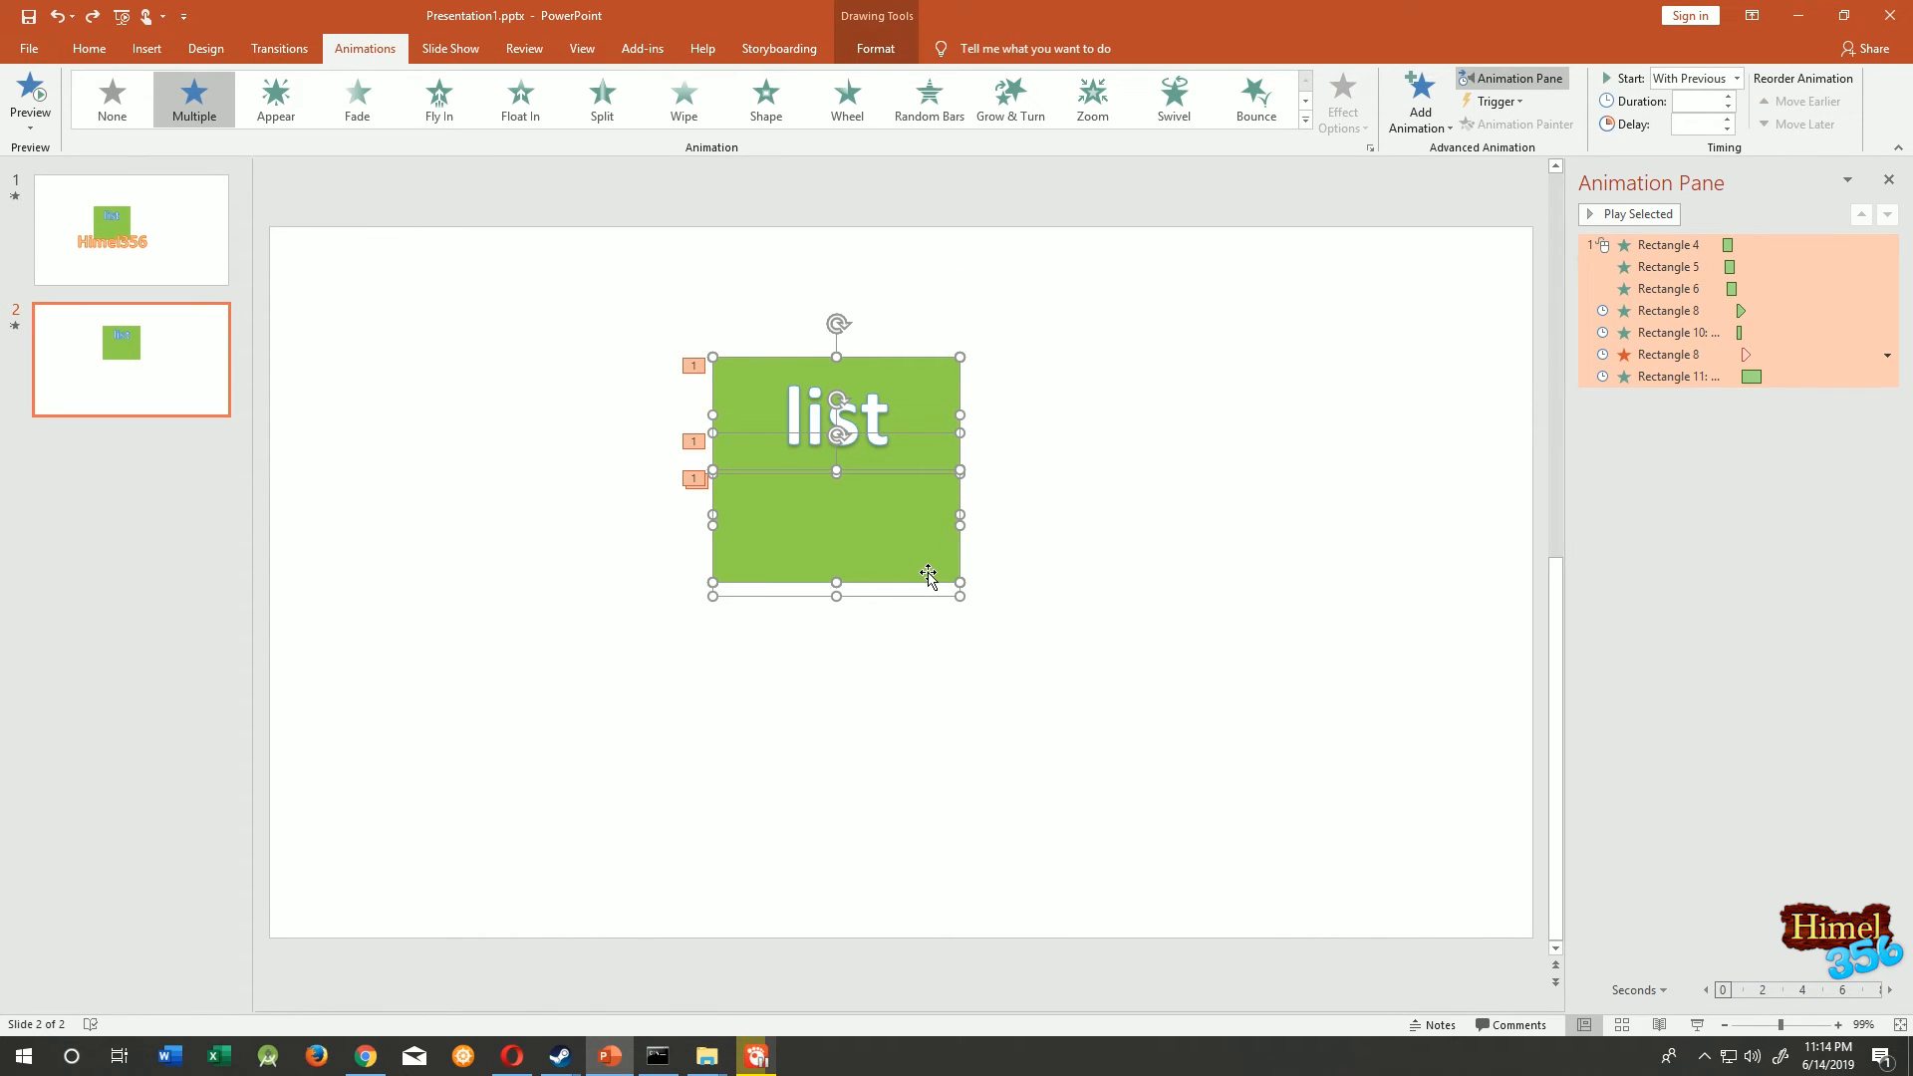
click(1422, 123)
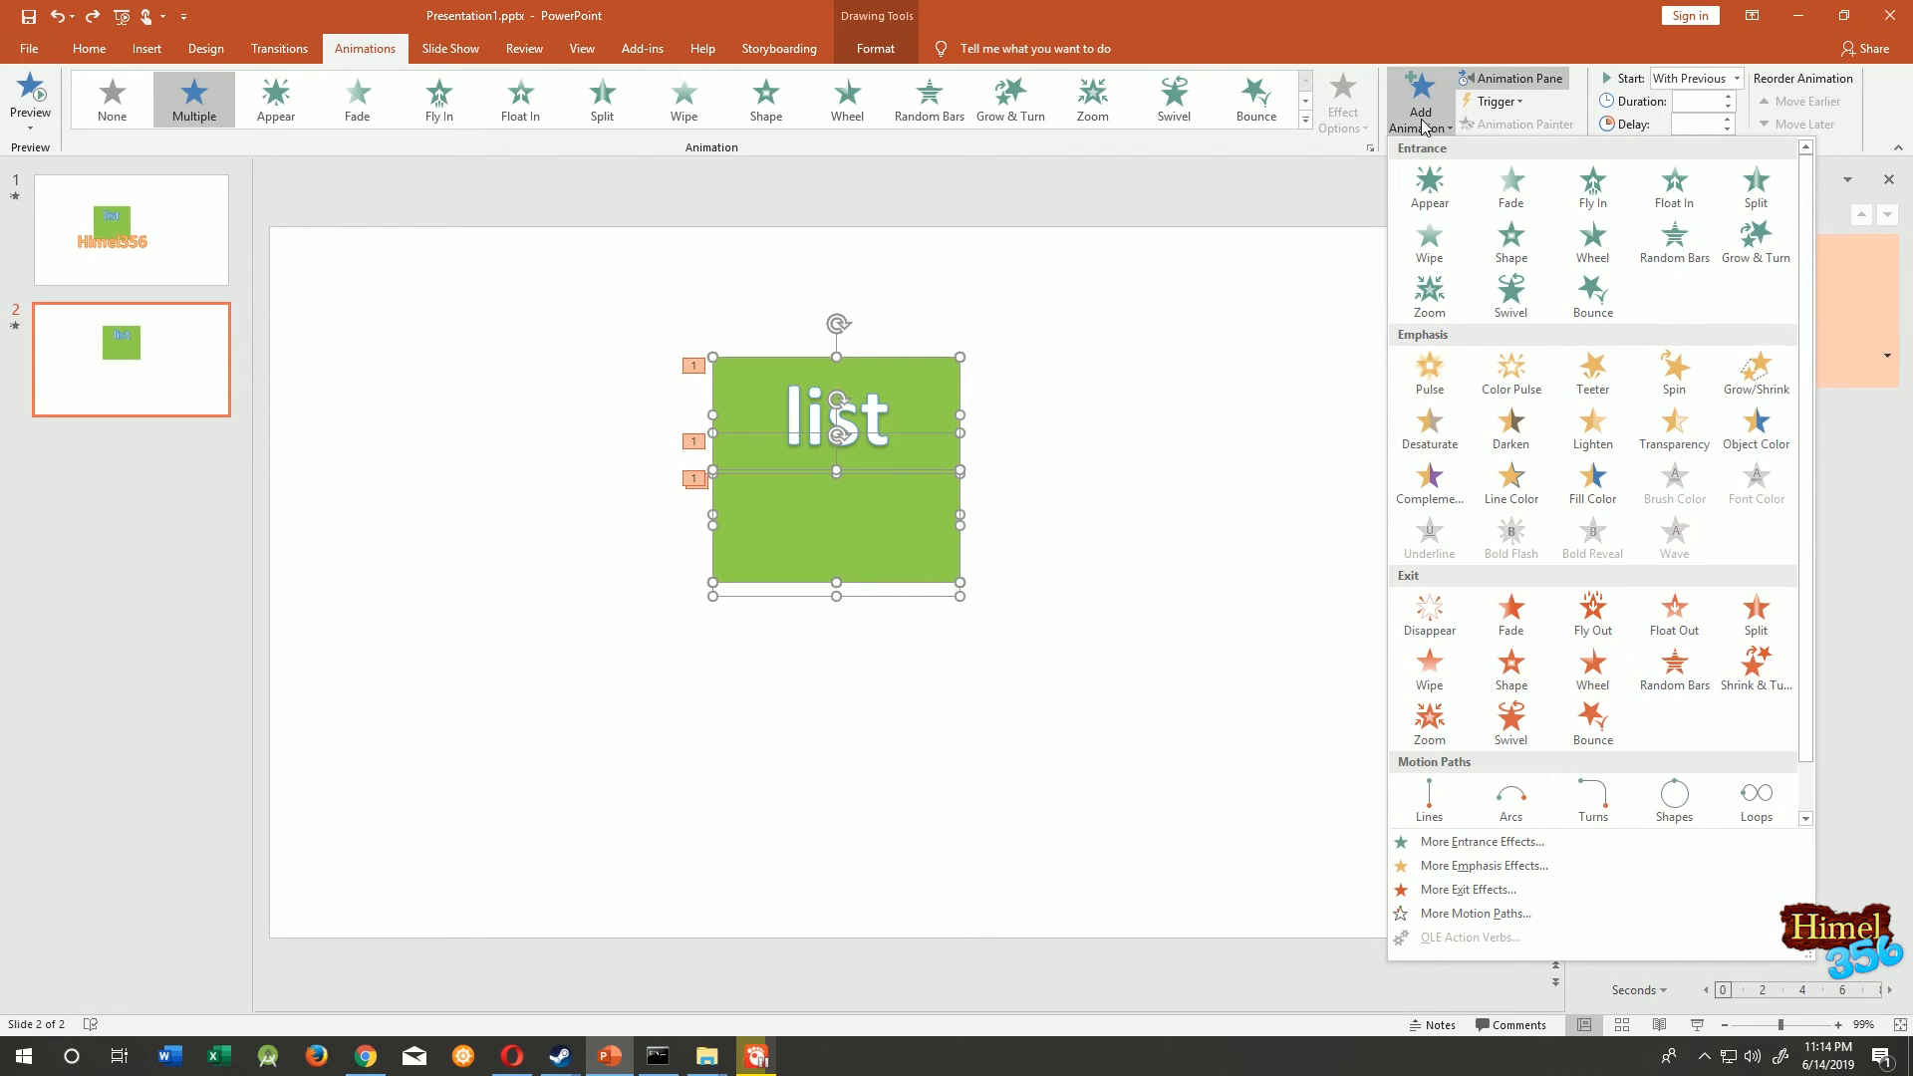
click(1755, 372)
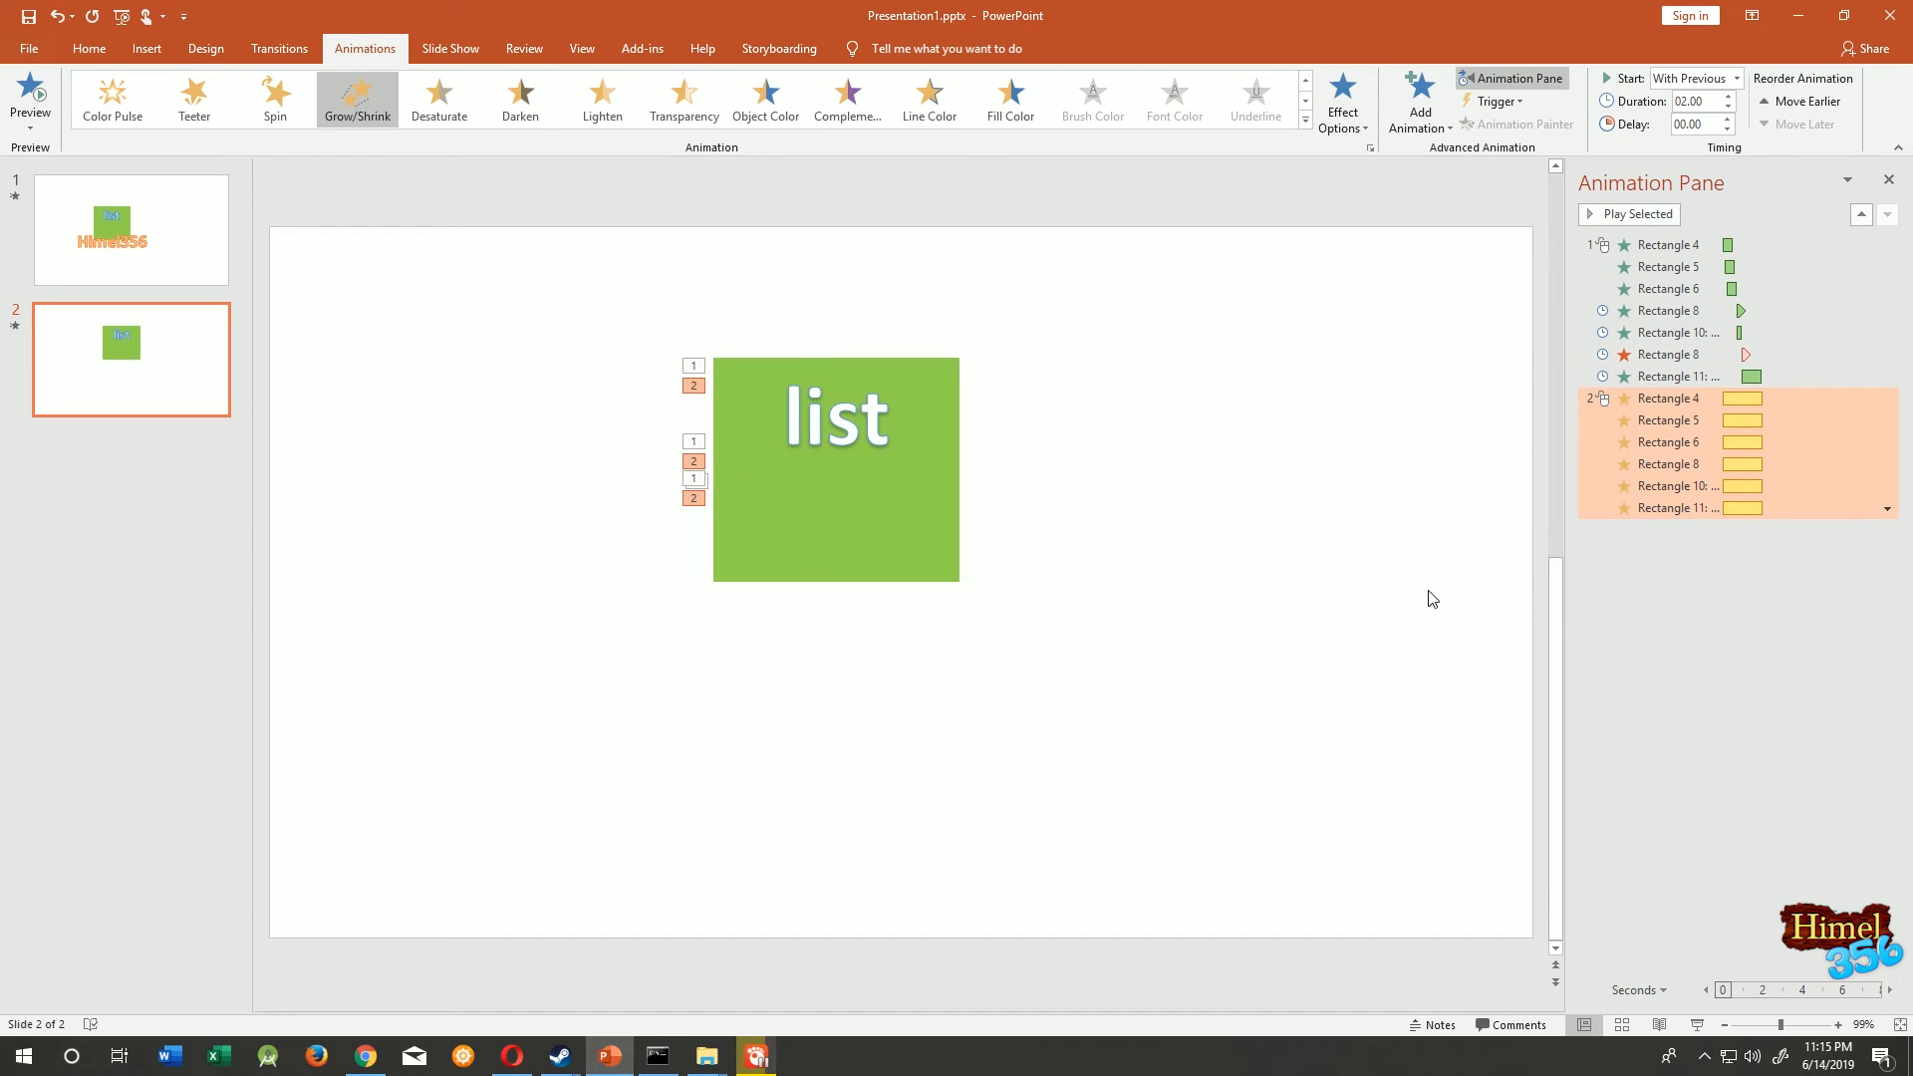
click(1736, 78)
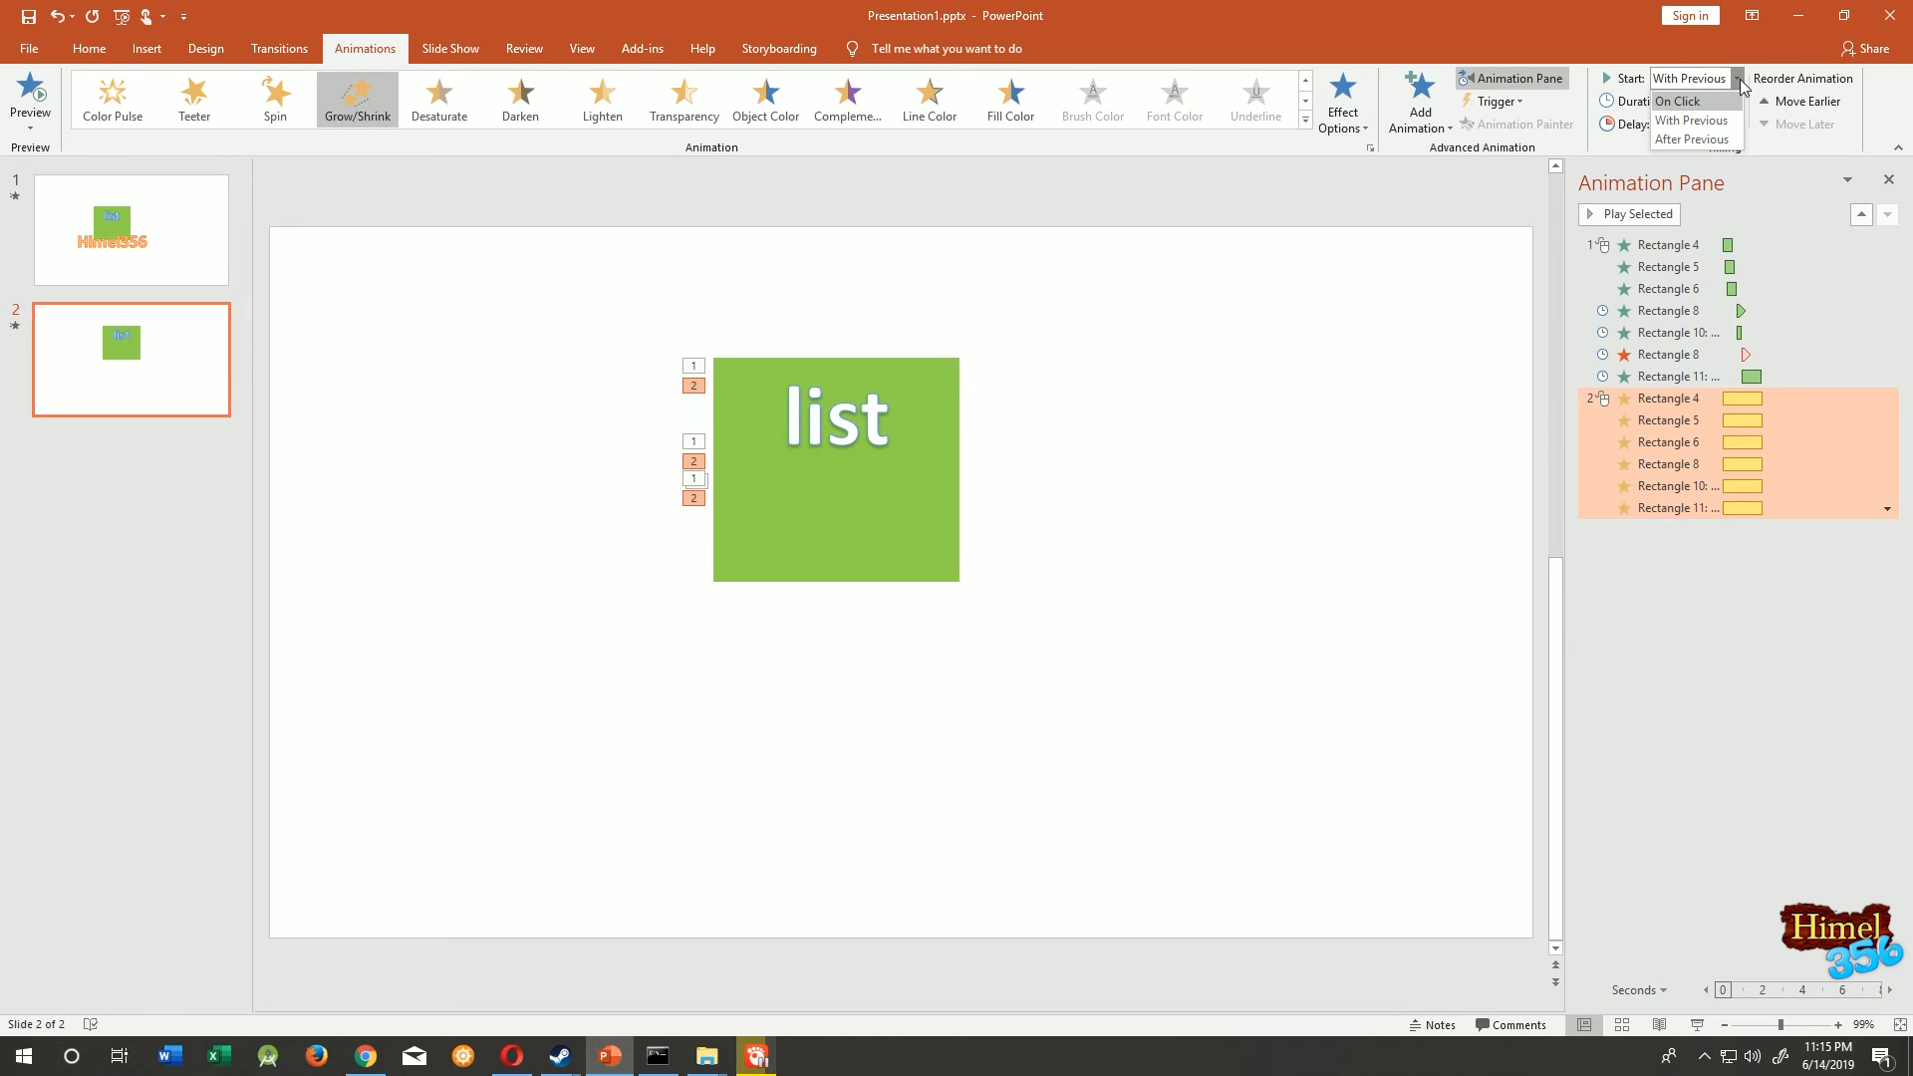
click(1718, 119)
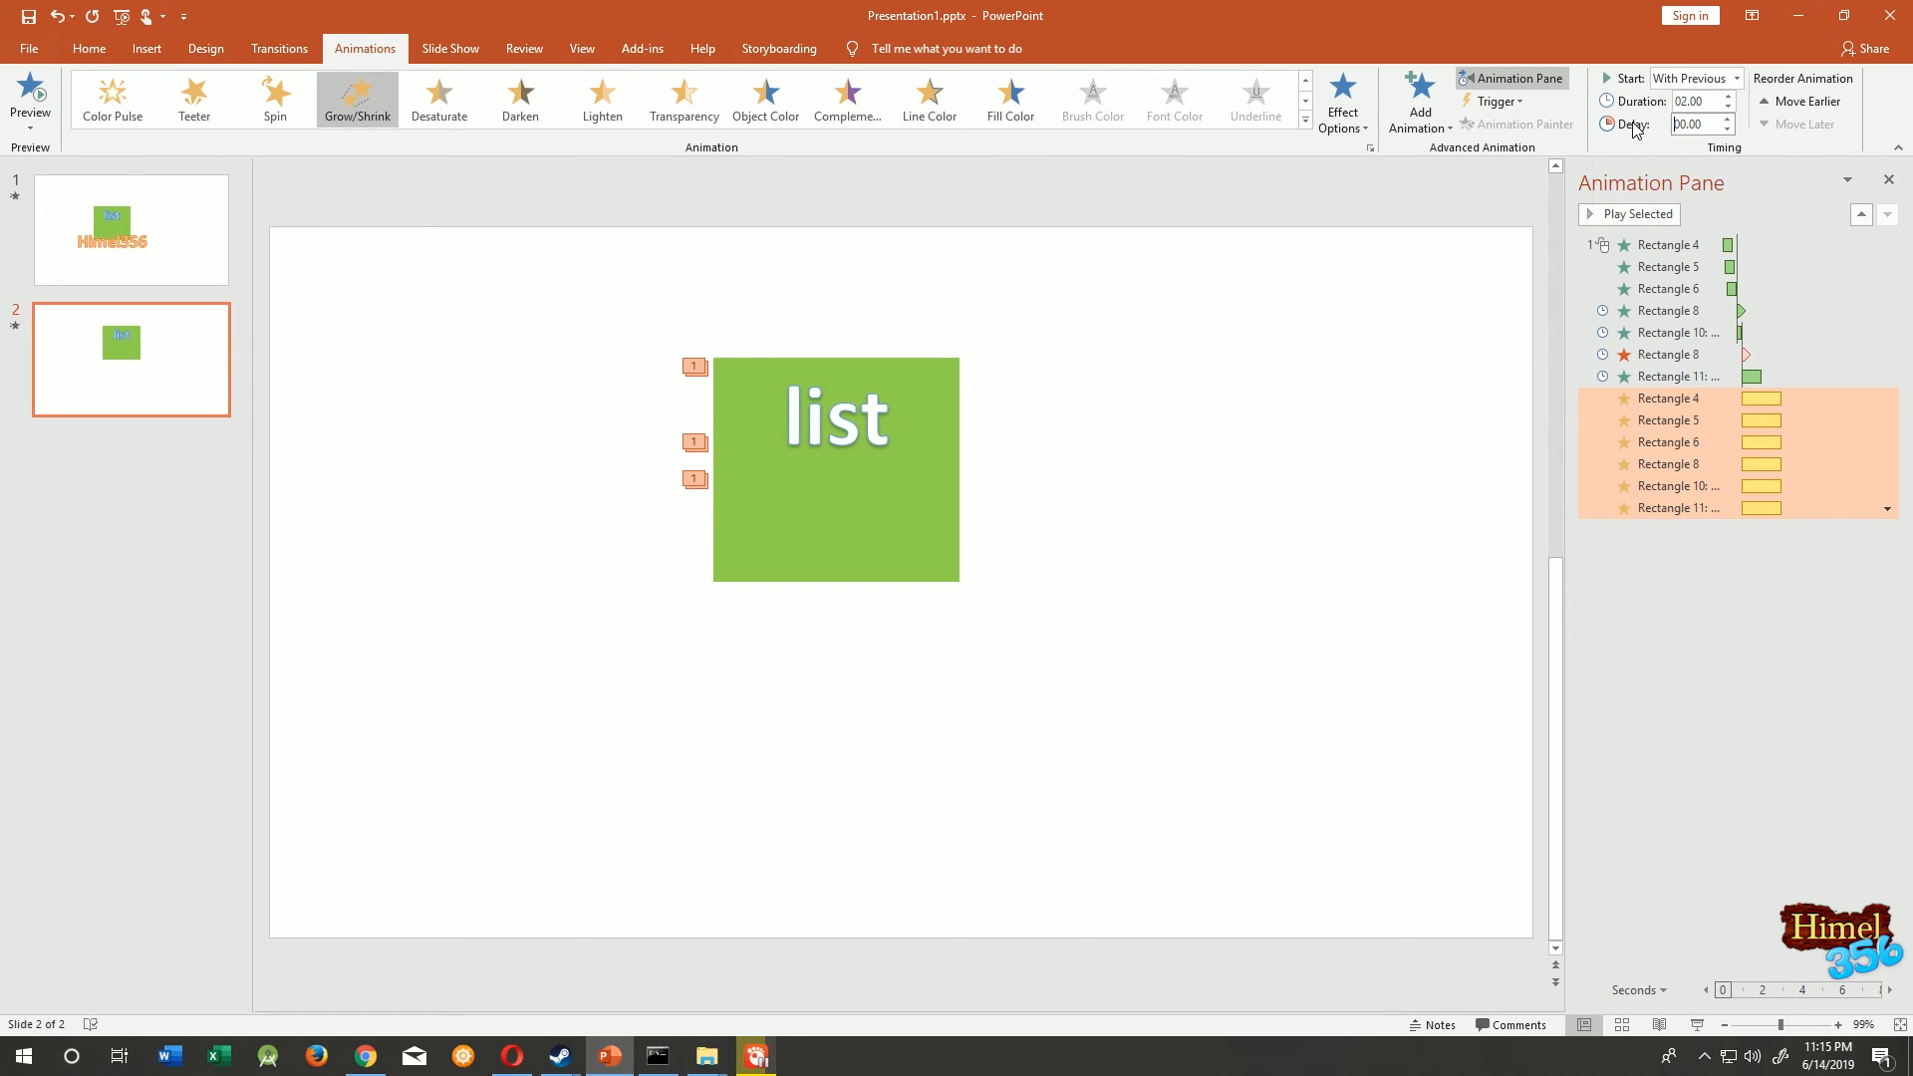
- Give the Grow/Shrink animations a delay of 0.30 seconds and a duration of 1 second
double_click(1716, 123)
text(0.30)
double_click(1711, 101)
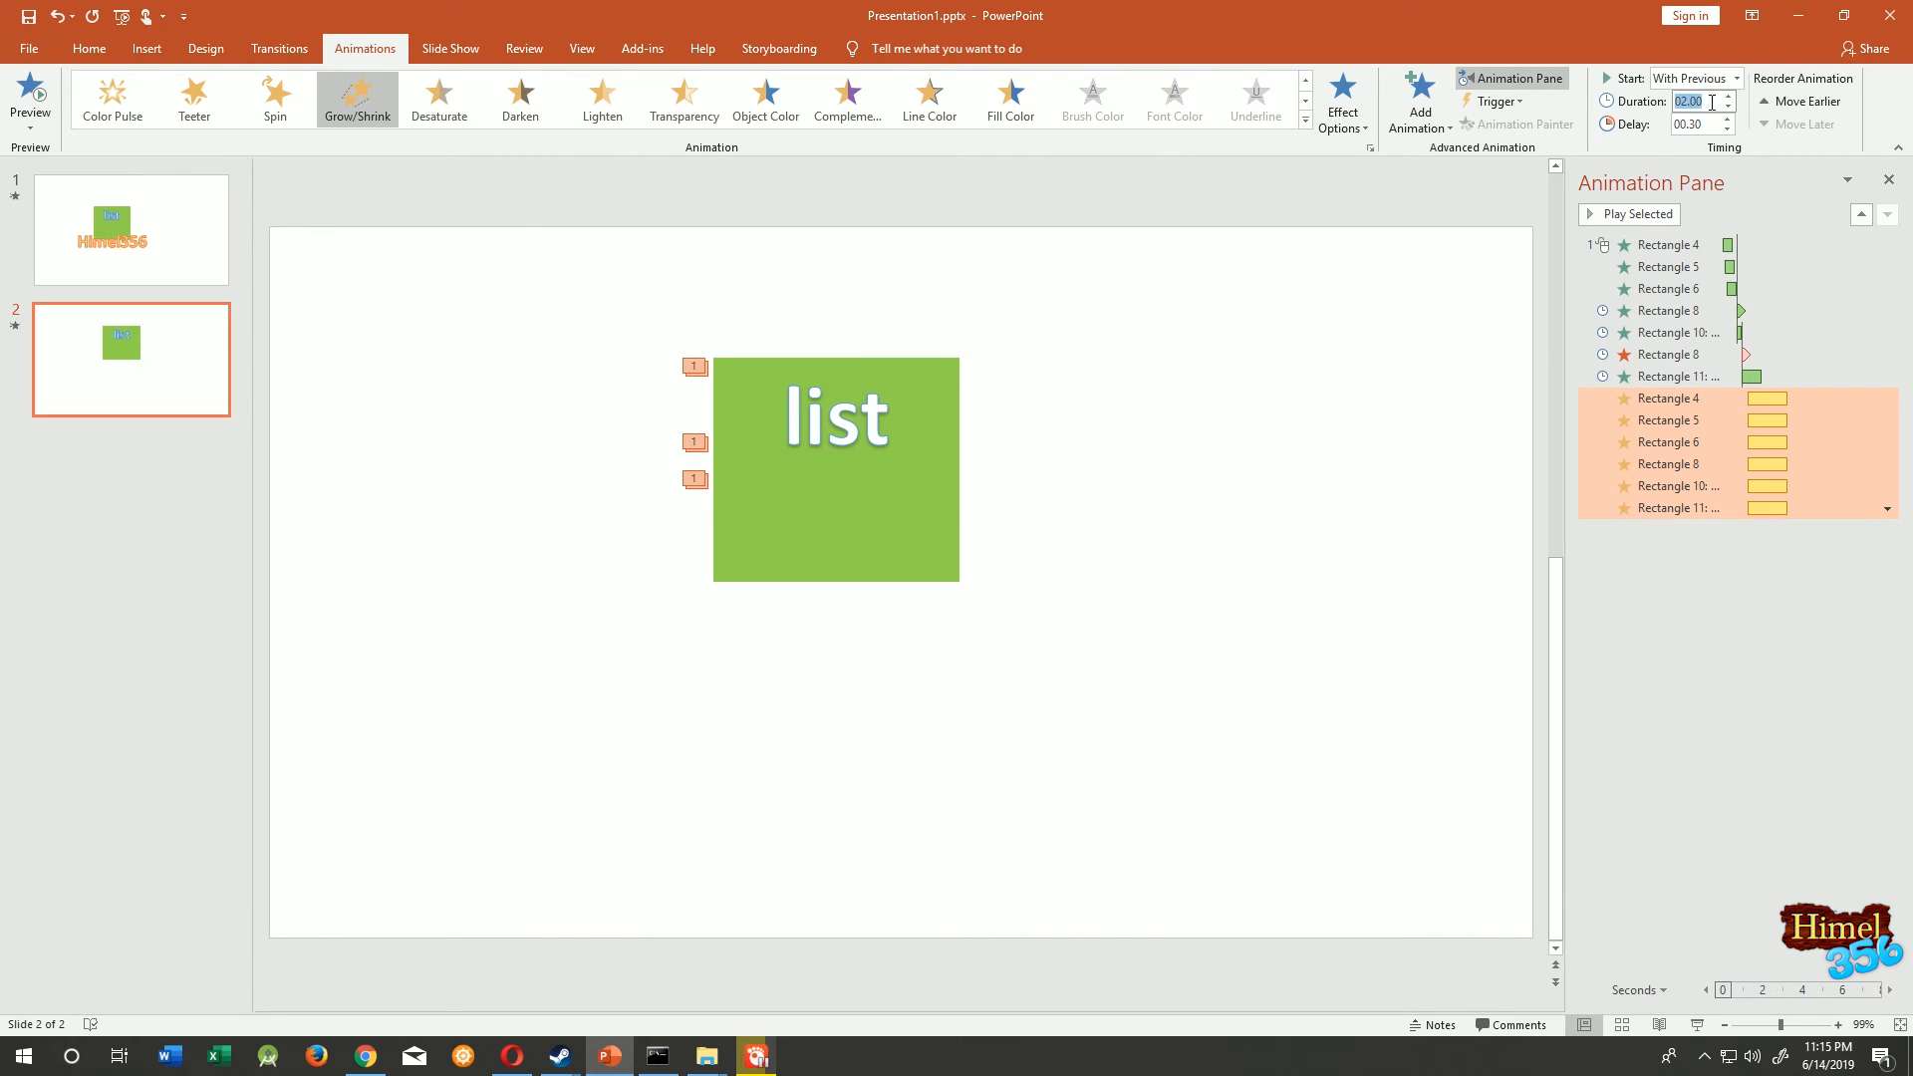
text(1)
key(Return)
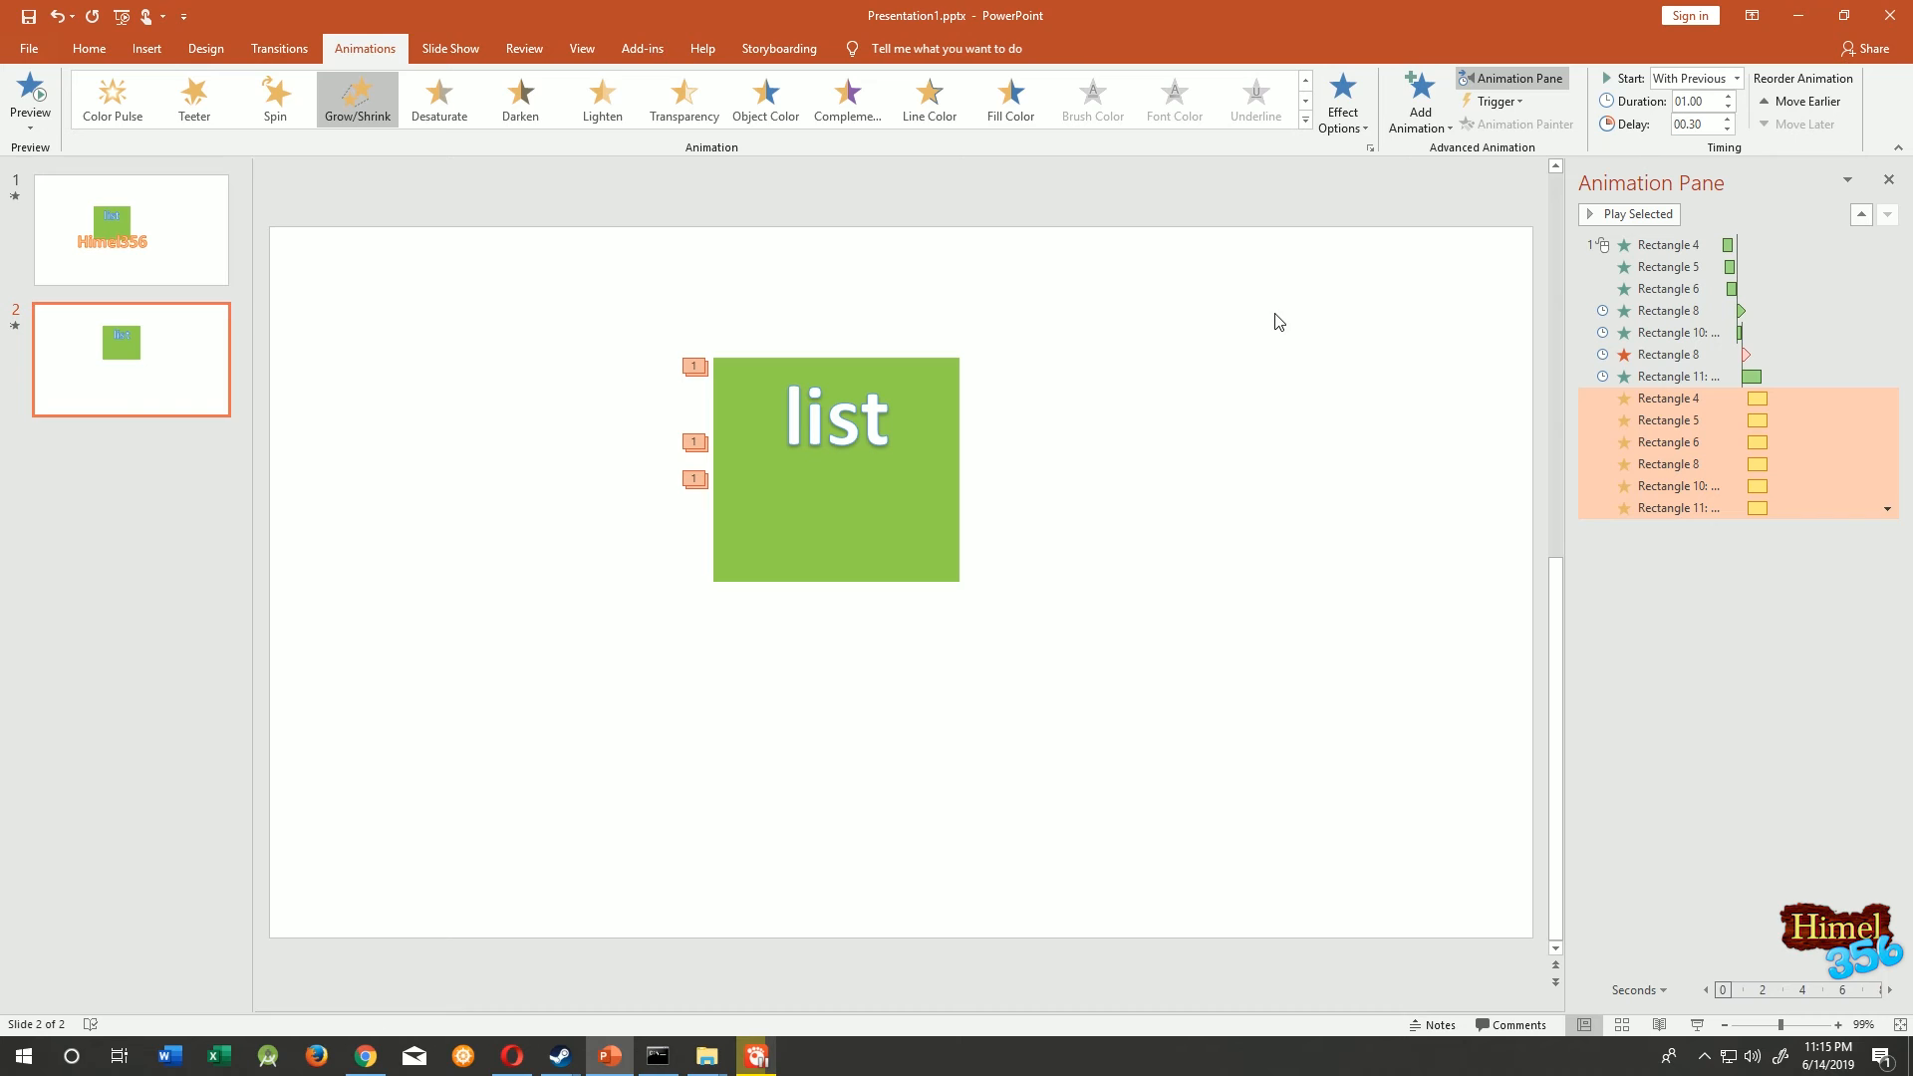
- Open the effect options of the selected Grow/Shrink animations and set a custom size of 90%
click(1887, 509)
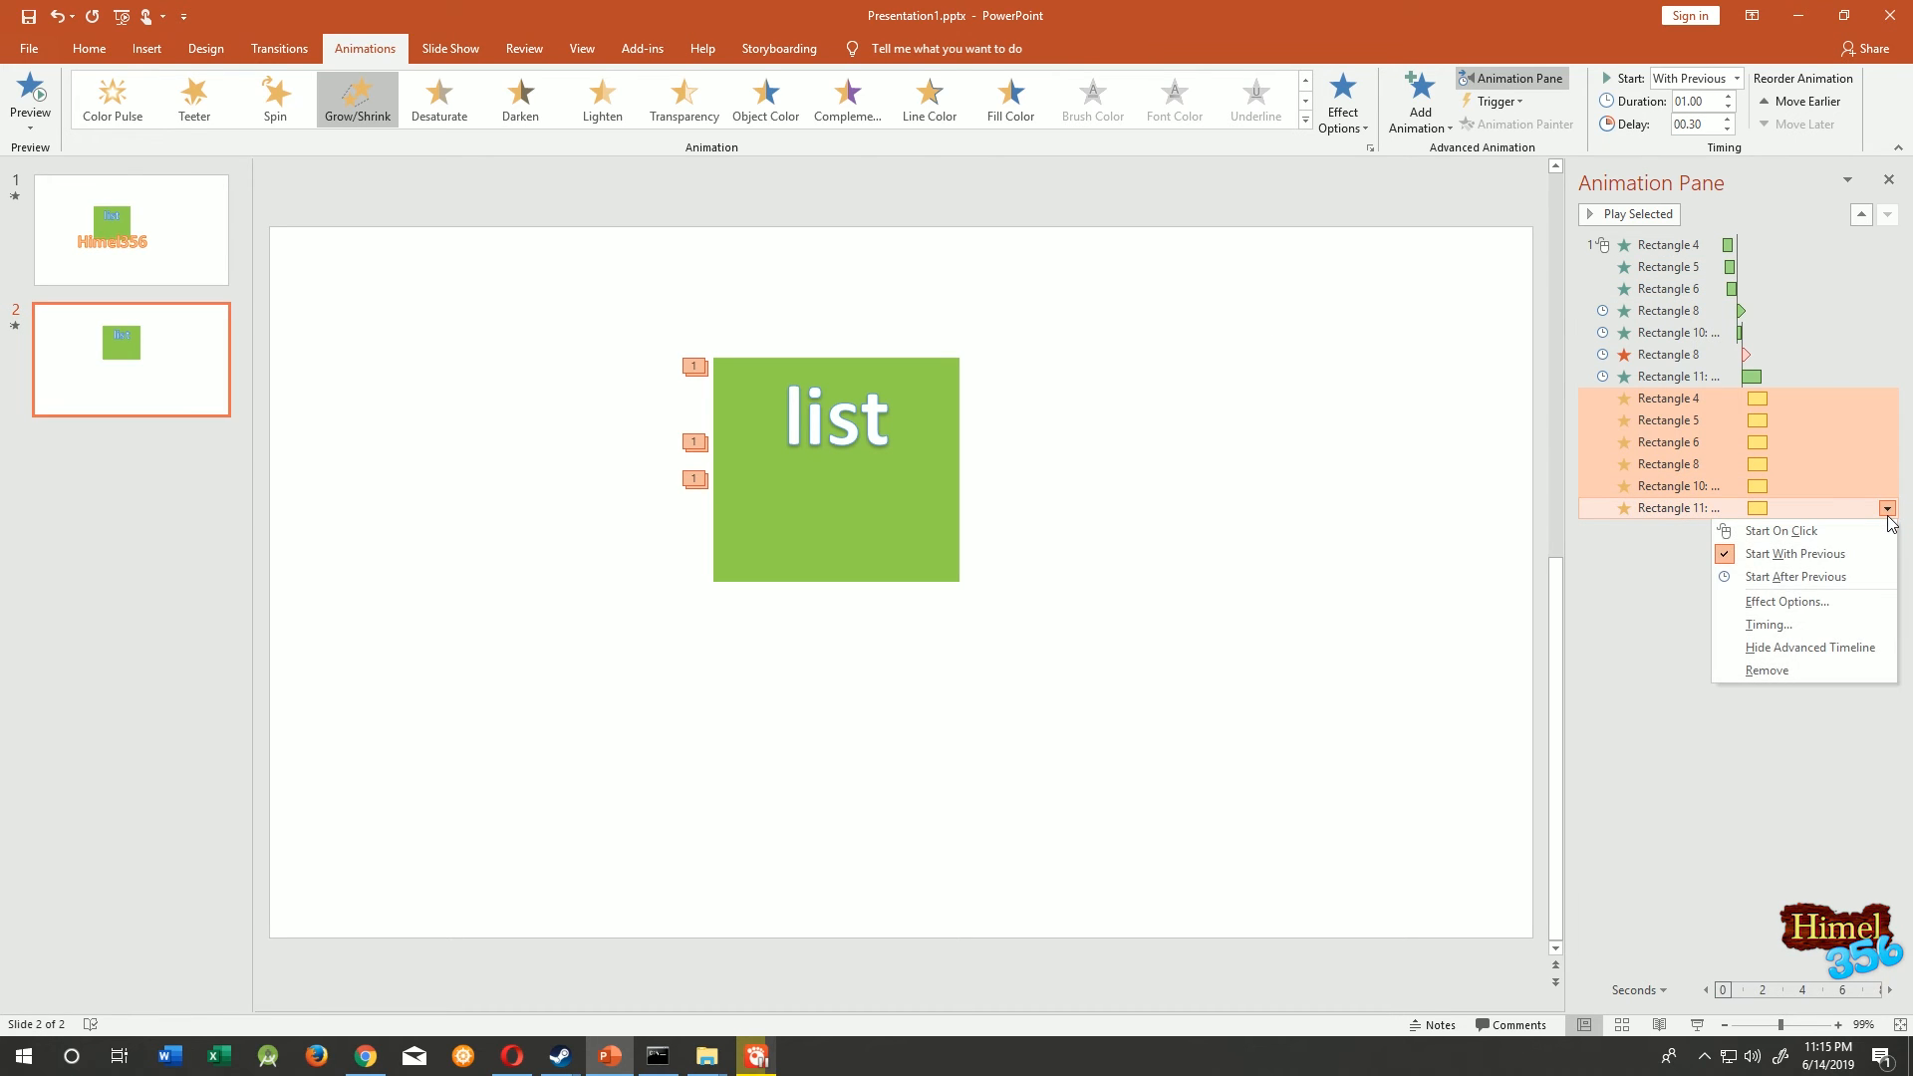
click(1827, 610)
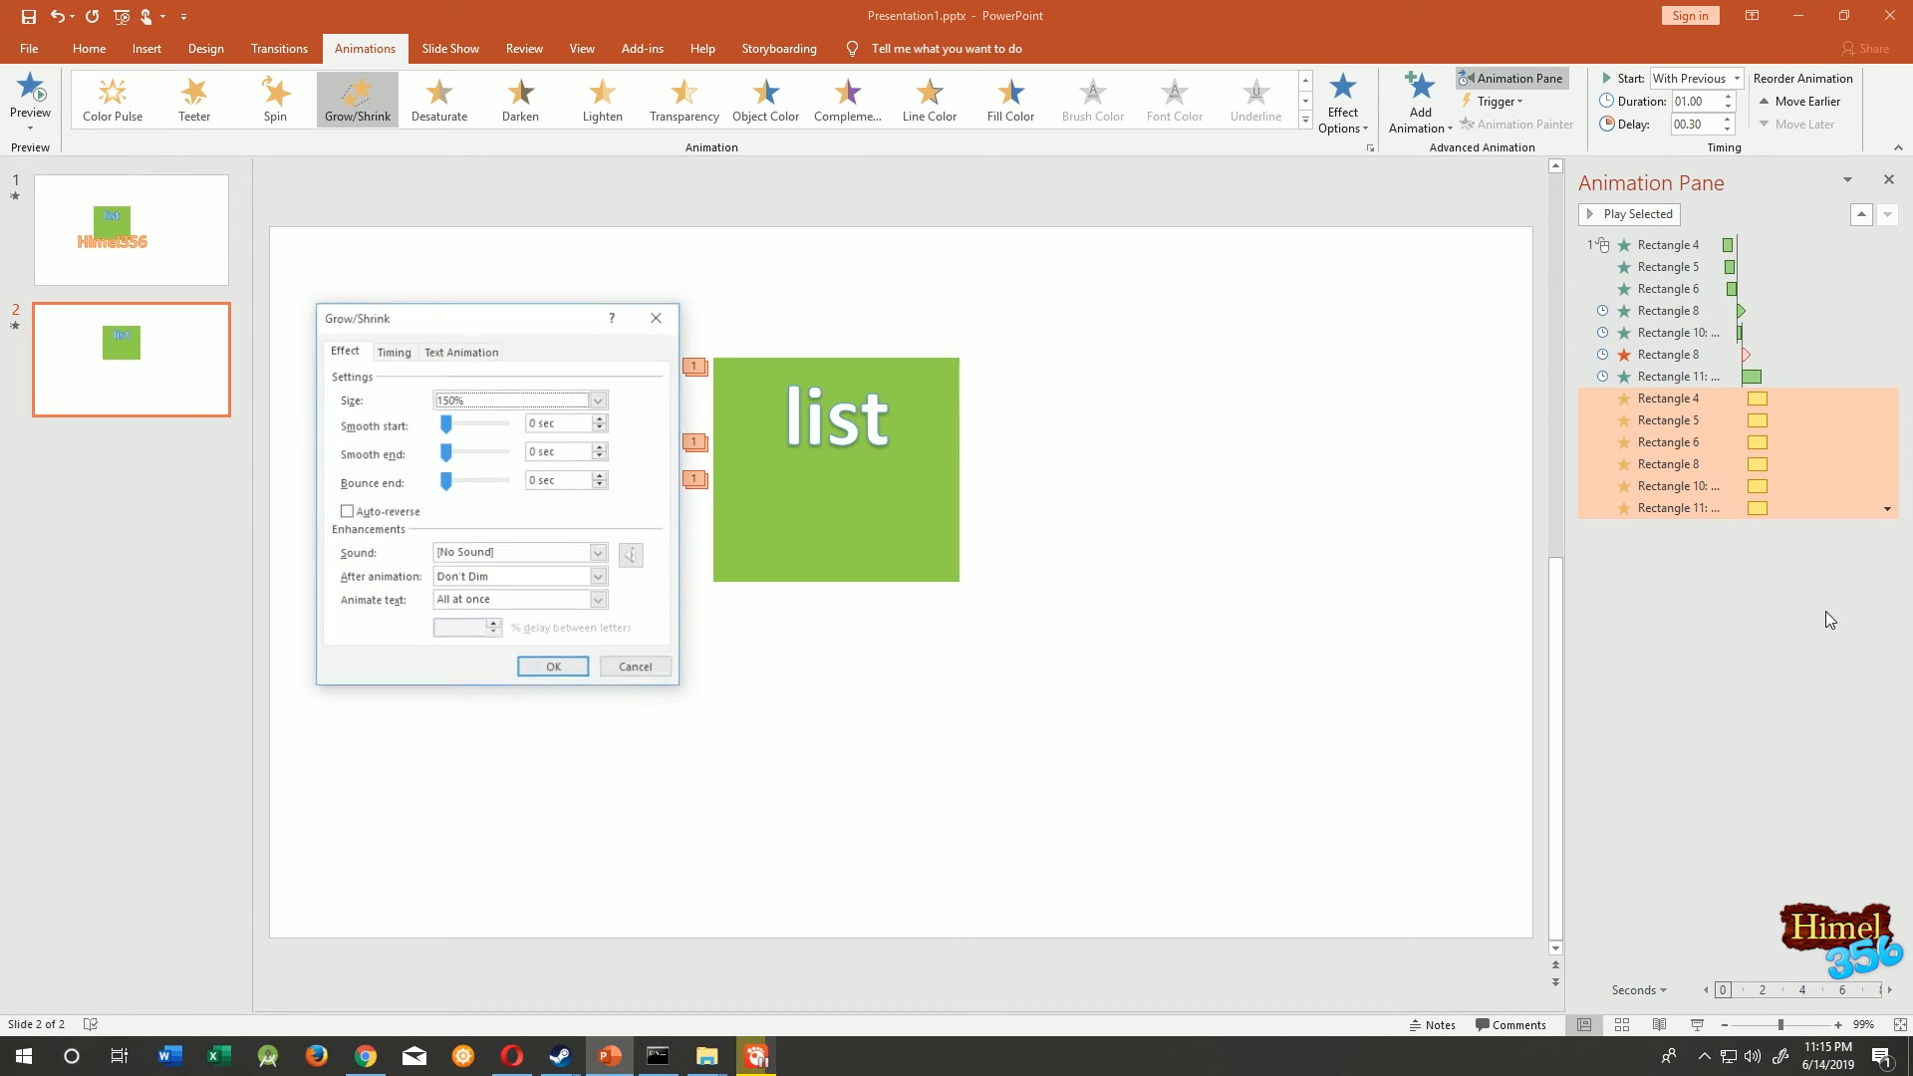
drag(432, 317, 864, 303)
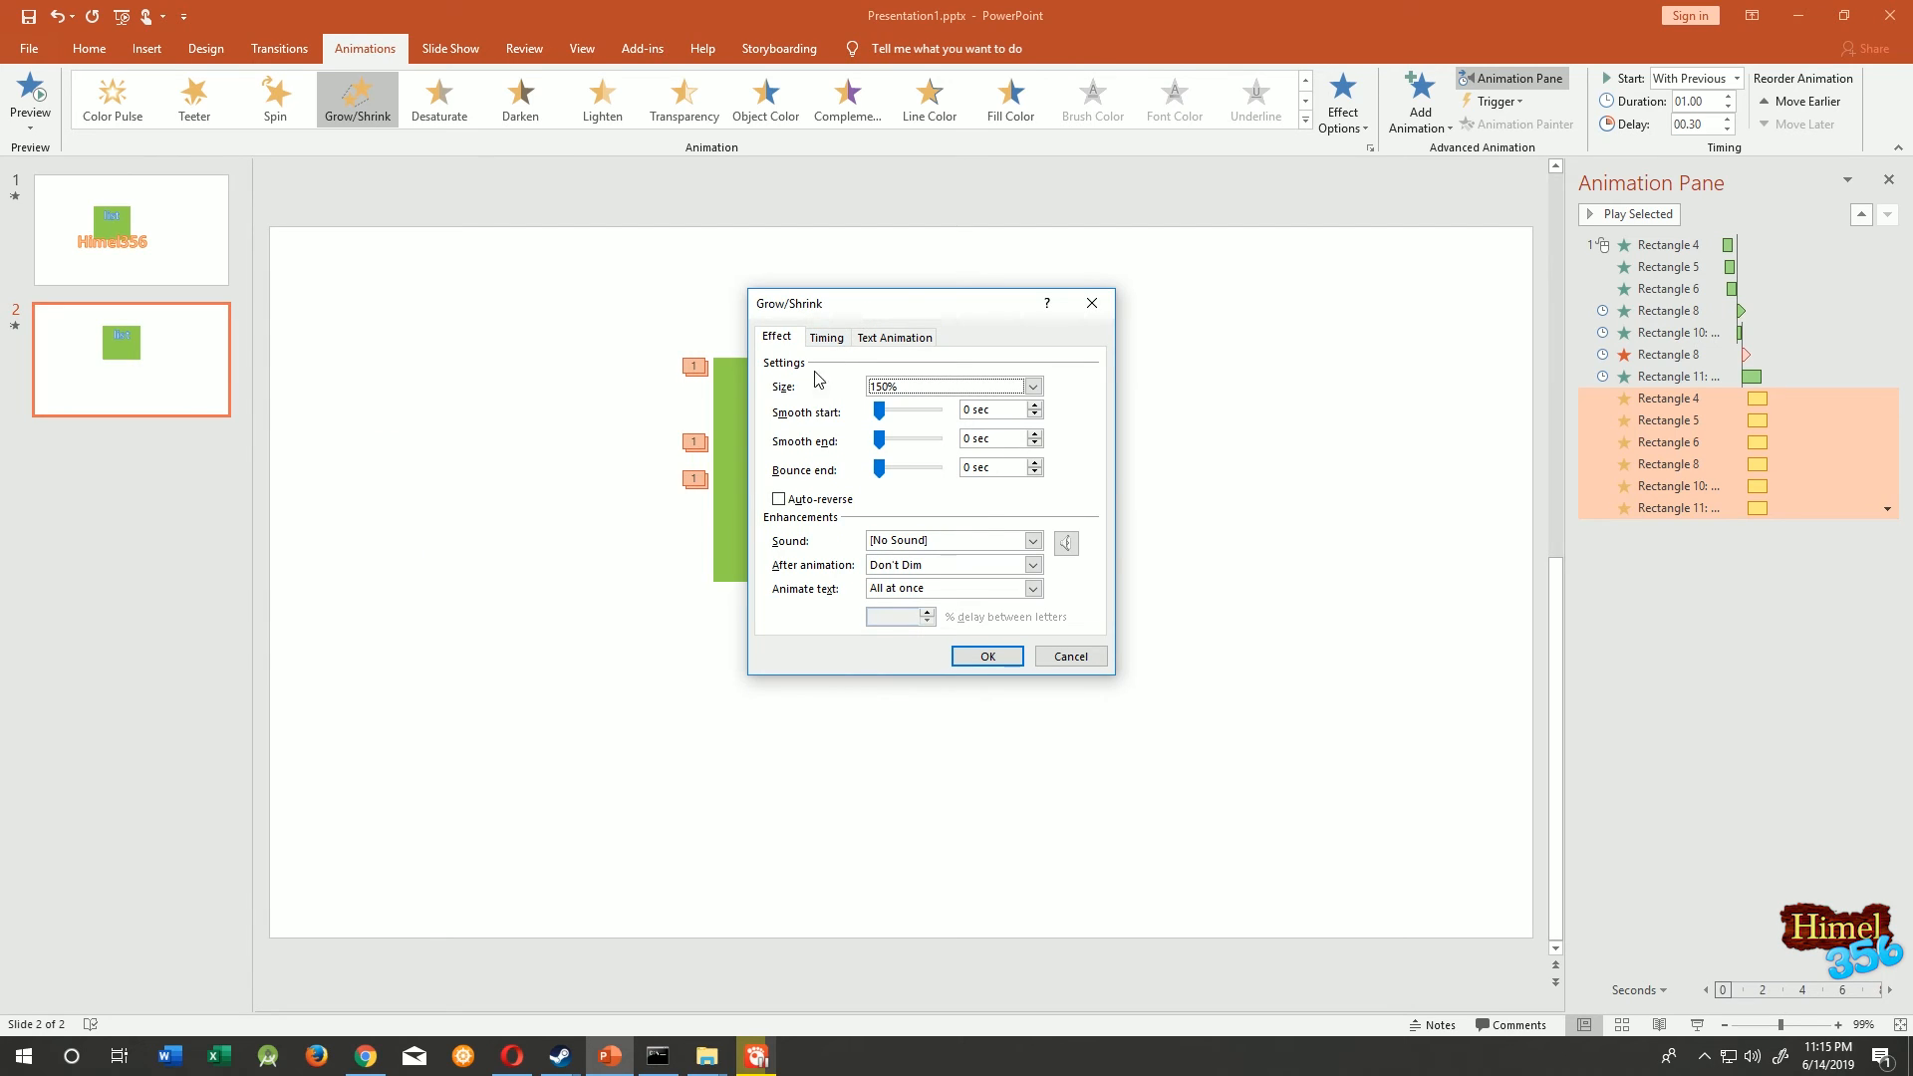
click(1032, 388)
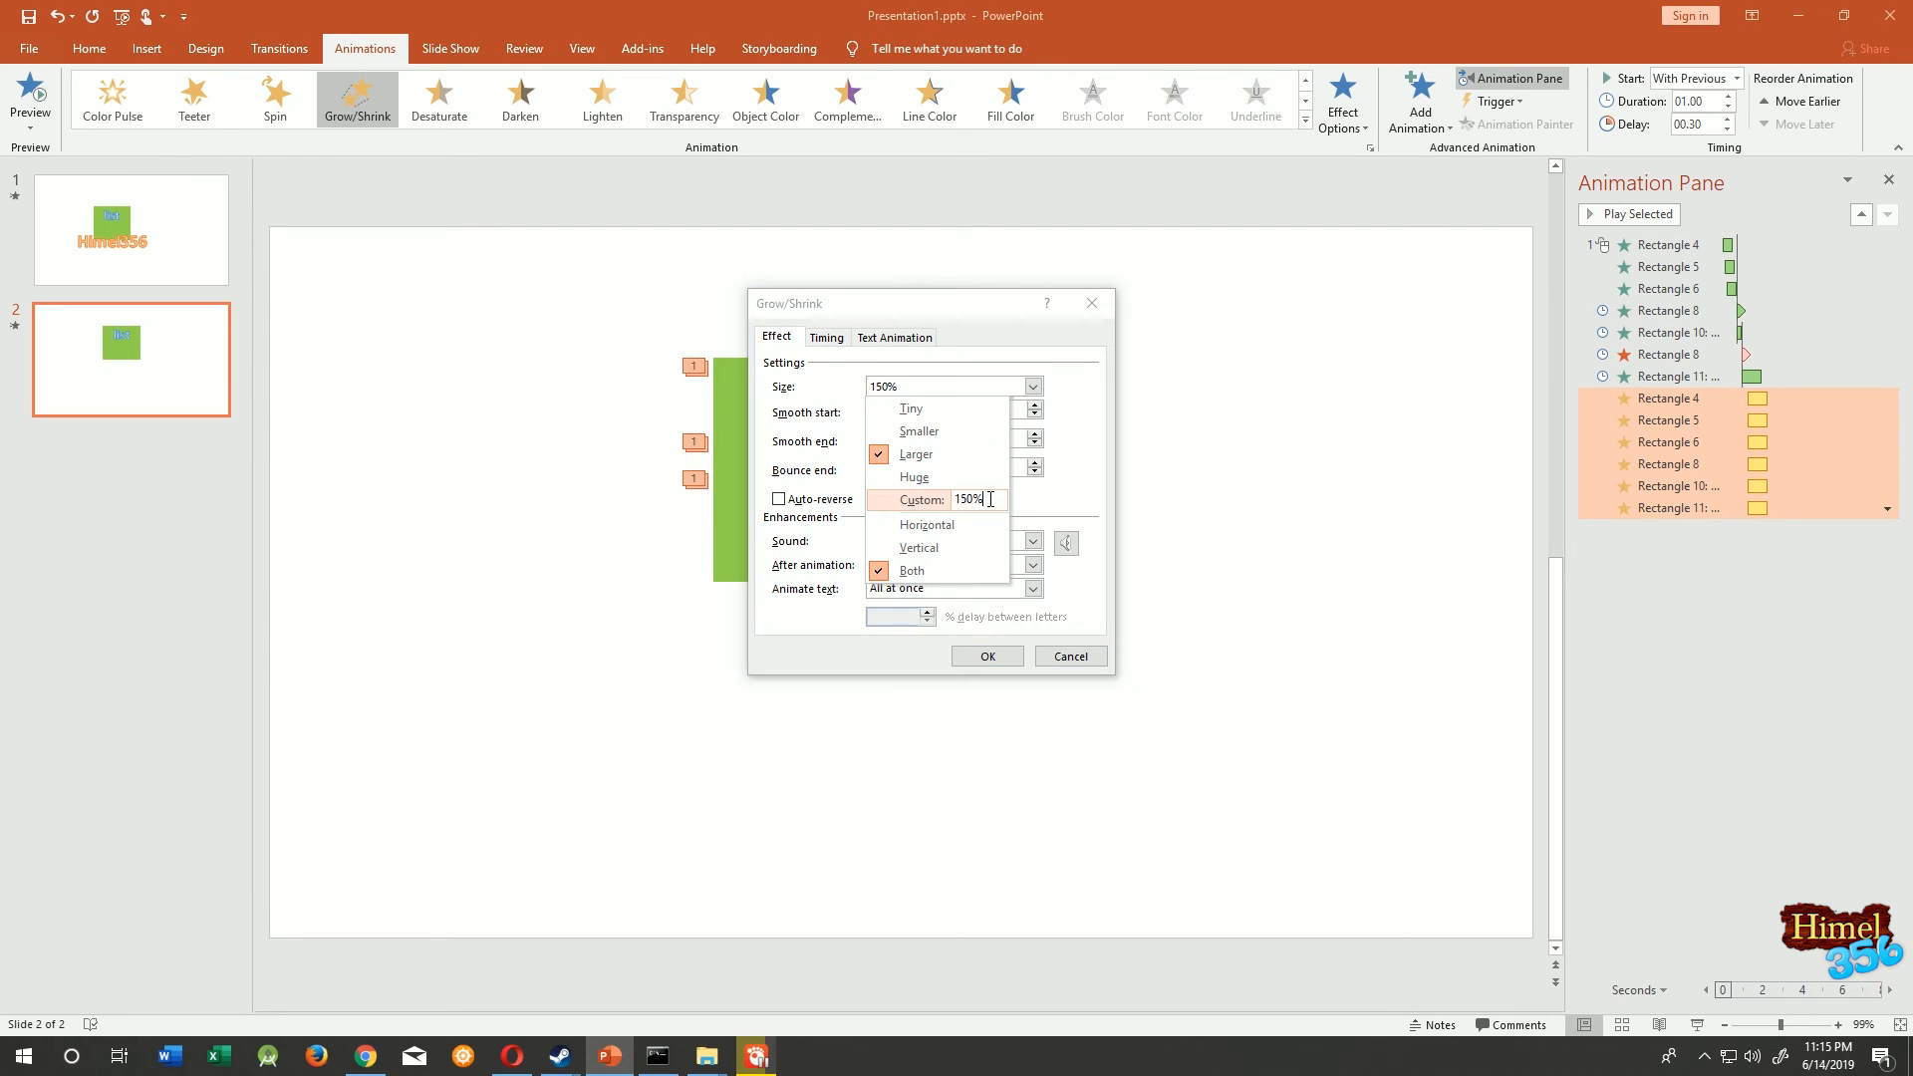
drag(991, 499, 949, 508)
text(90)
key(Return)
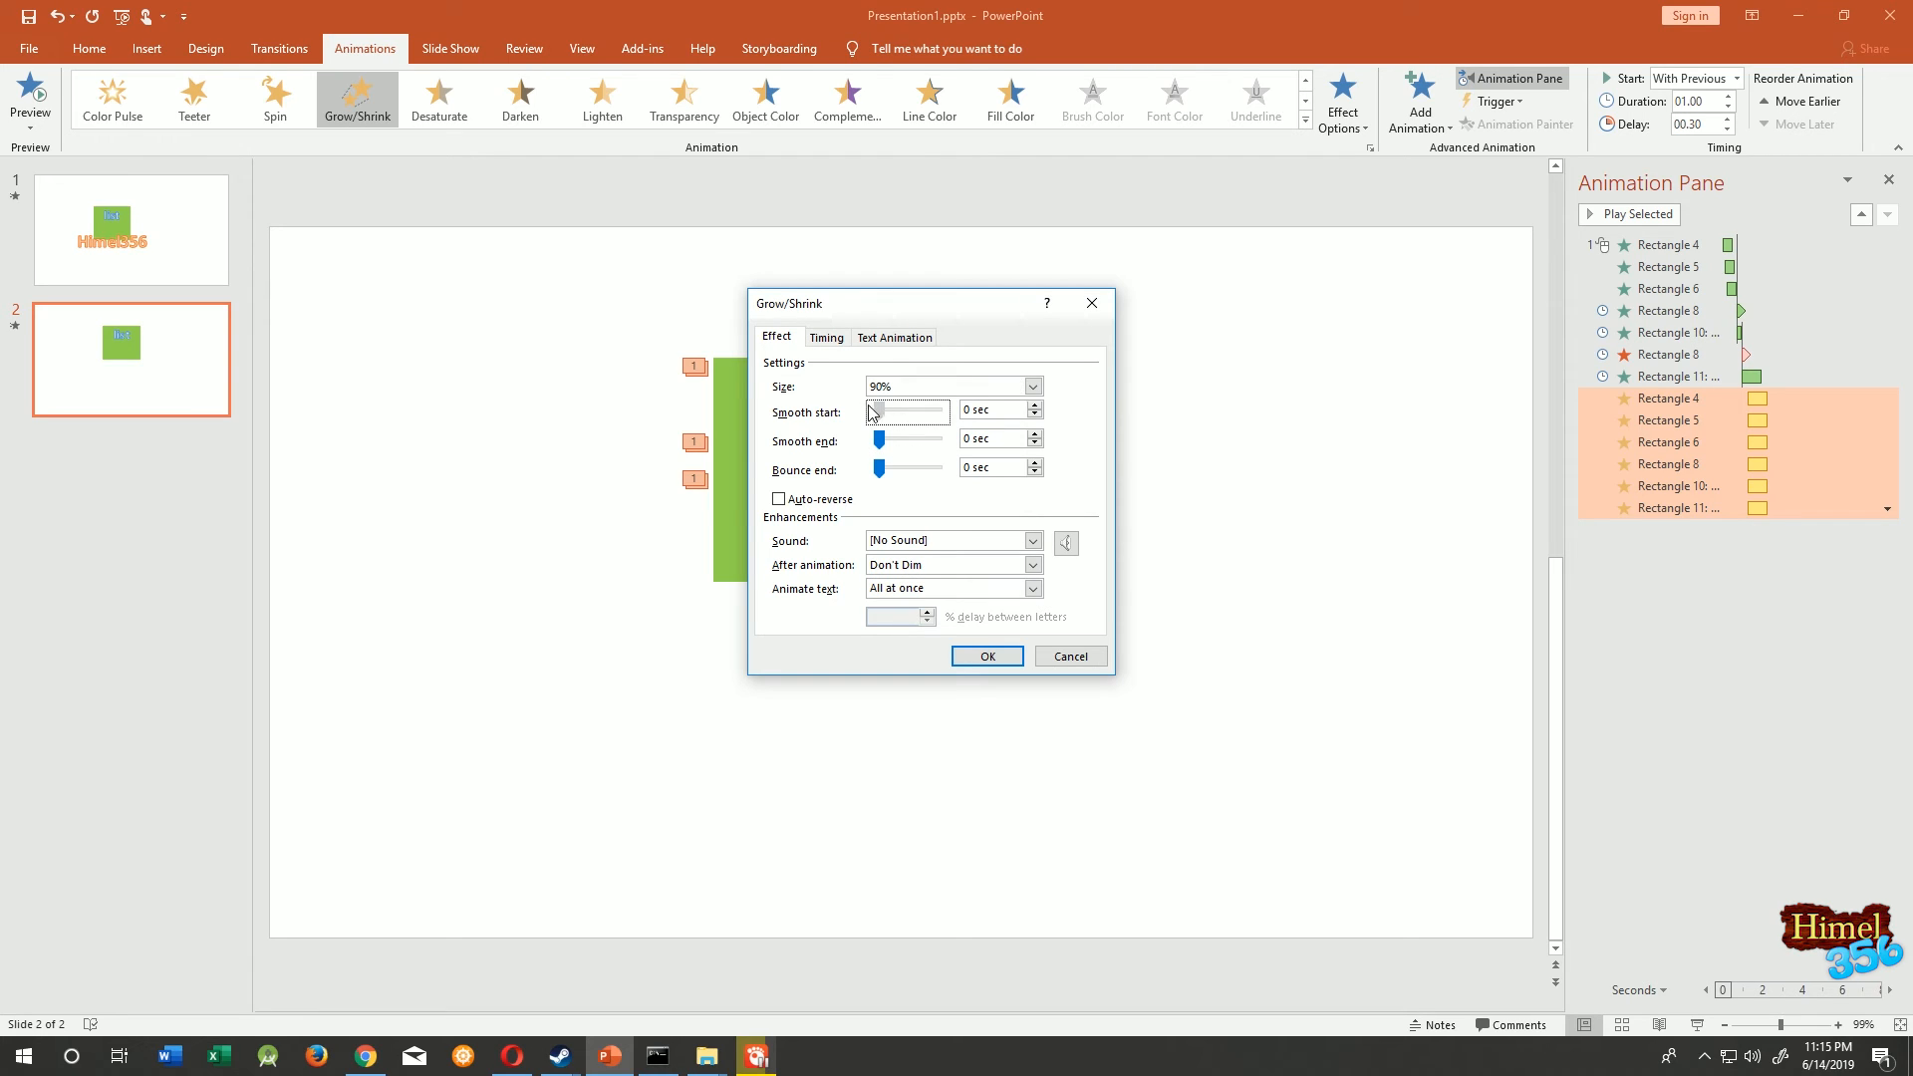
- Set the Grow/Shrink smooth start to 0.24 sec and smooth end to 0.52 sec, and play the current slide
click(879, 412)
drag(878, 411, 913, 450)
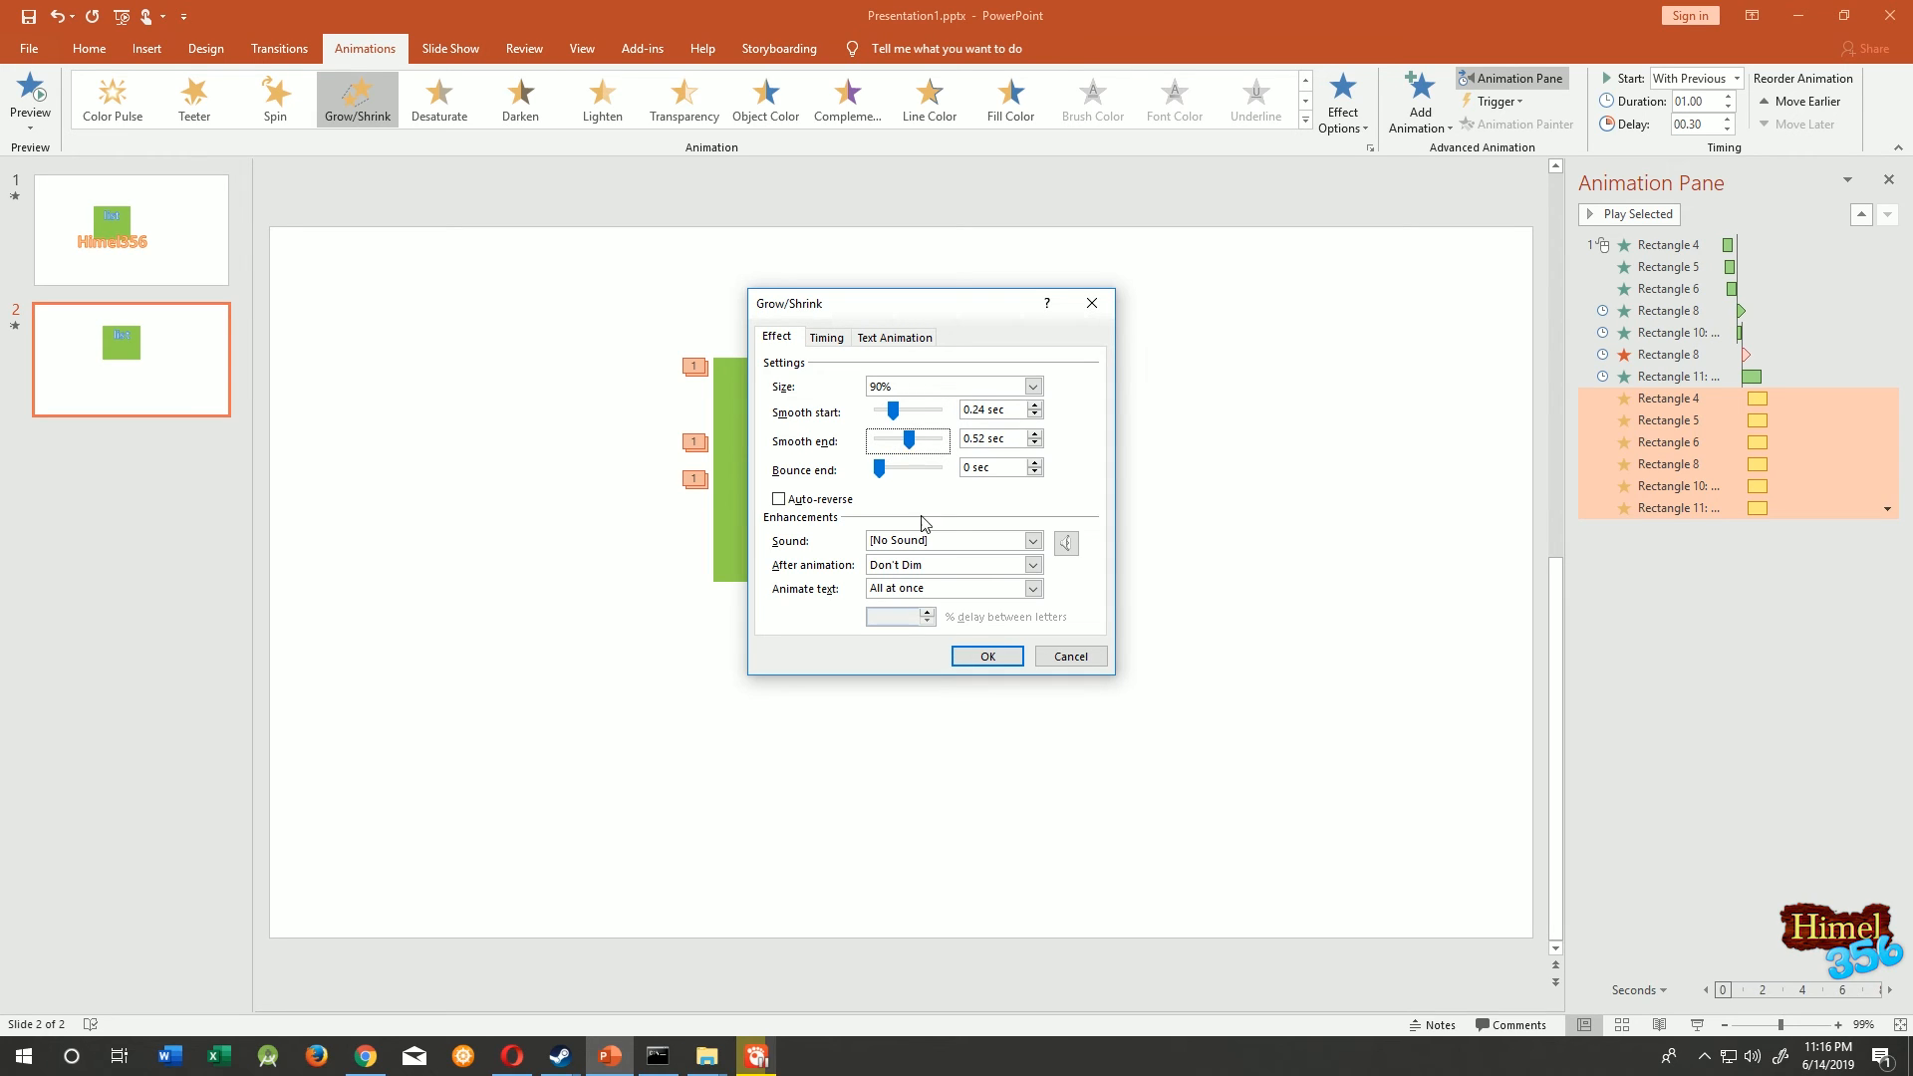
click(989, 656)
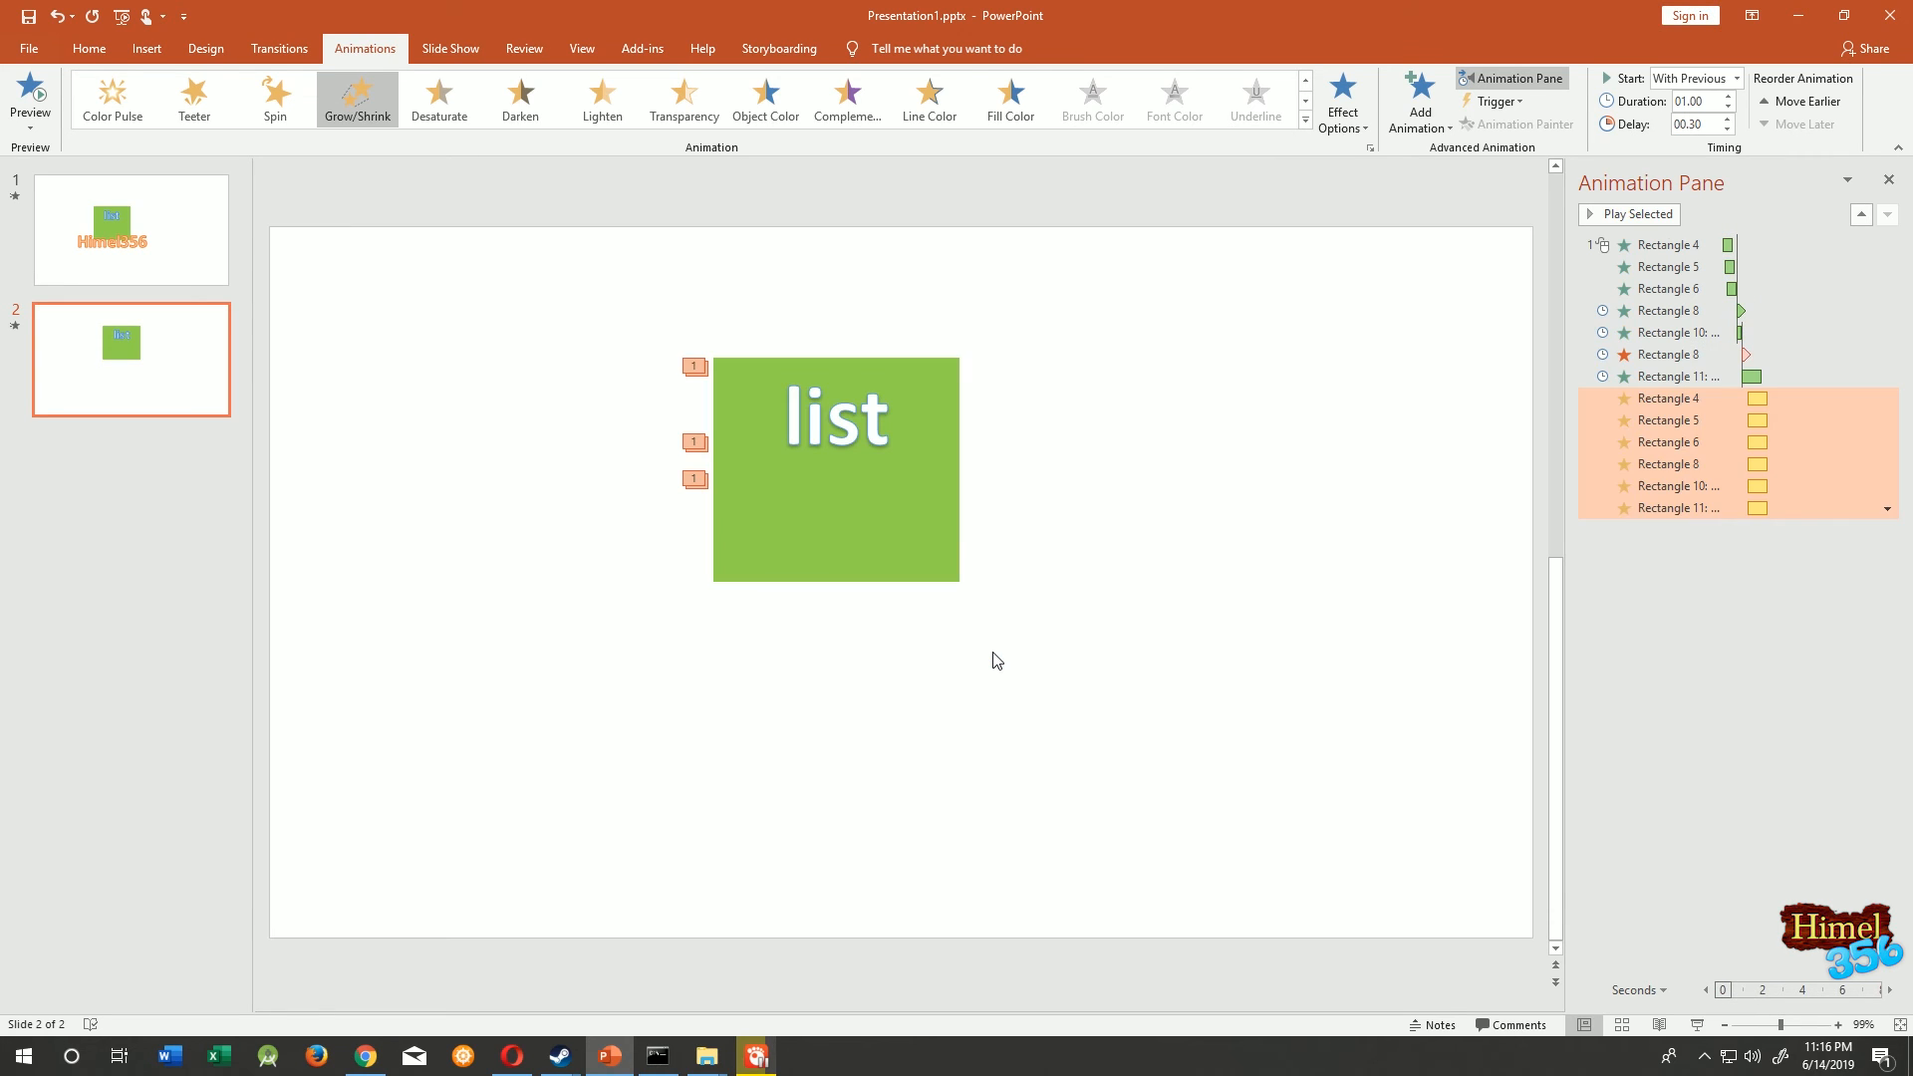
key(shift+F5)
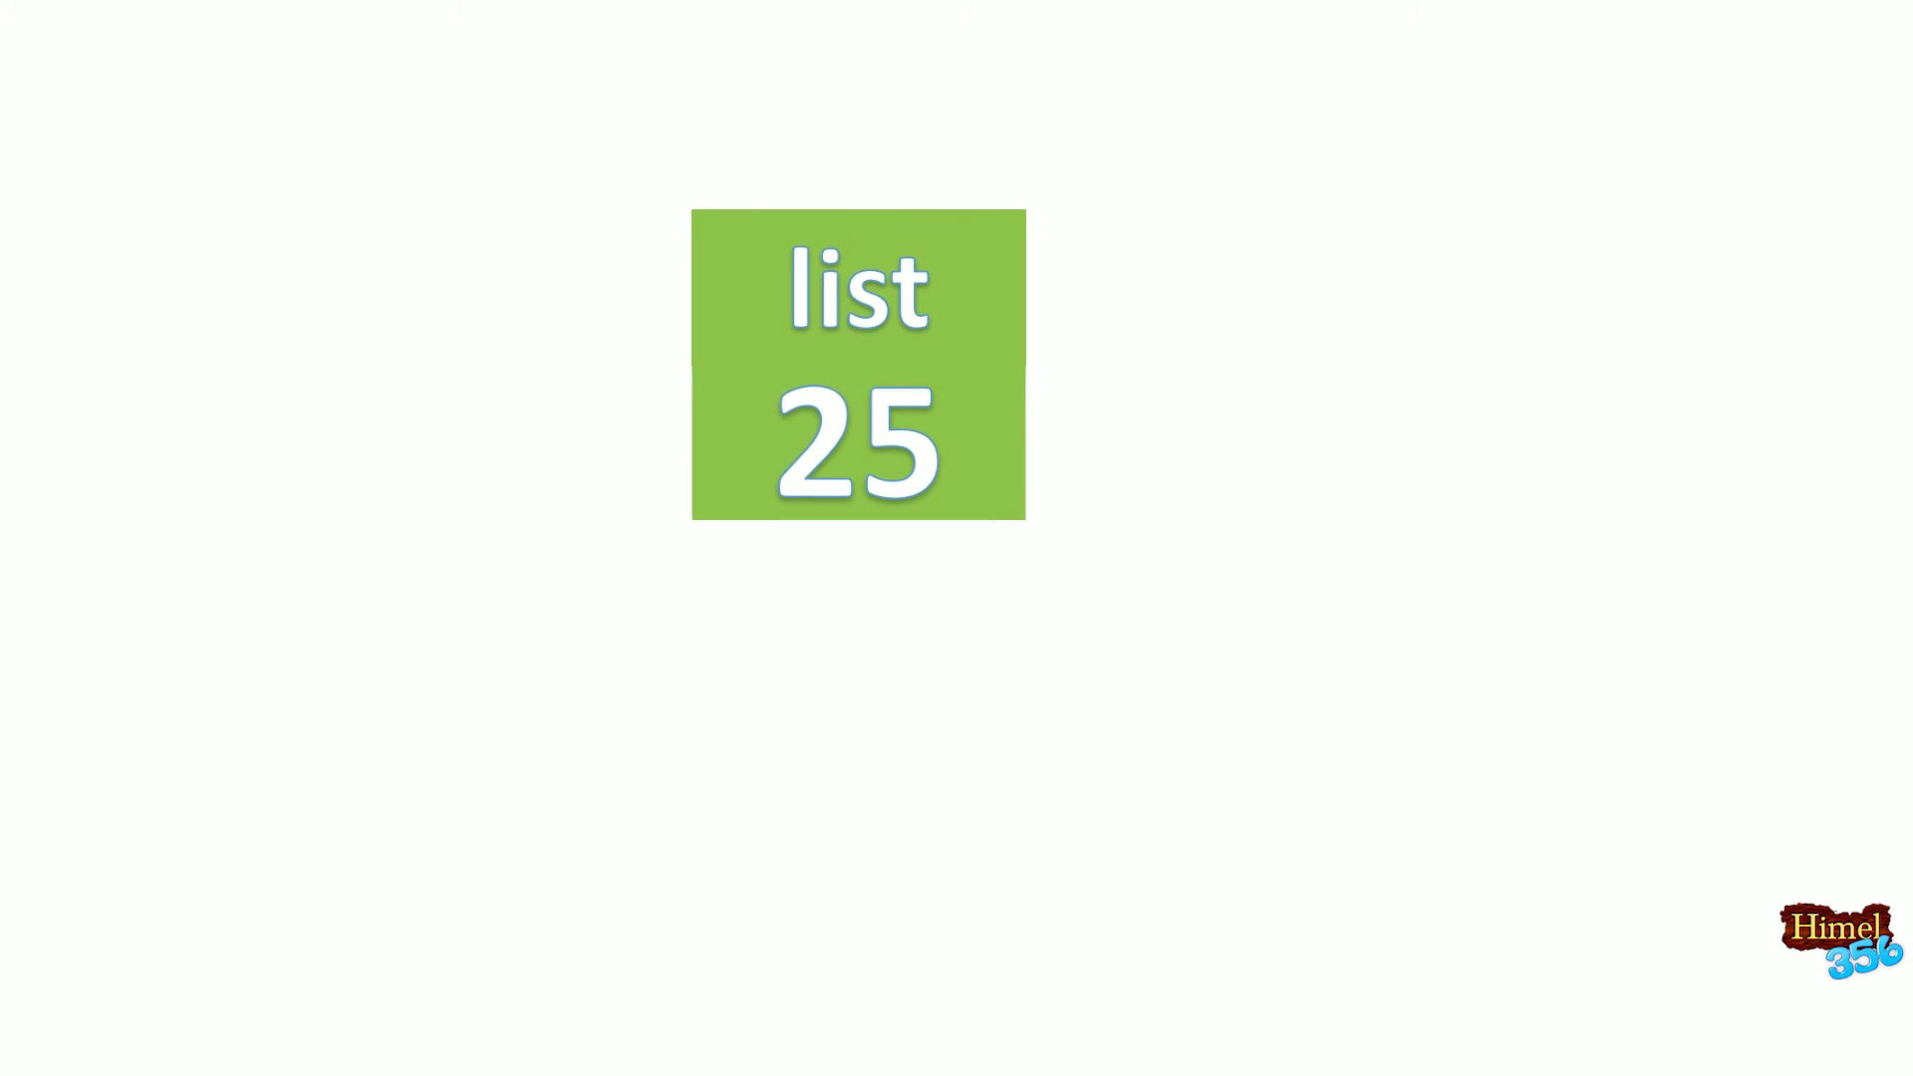
key(Escape)
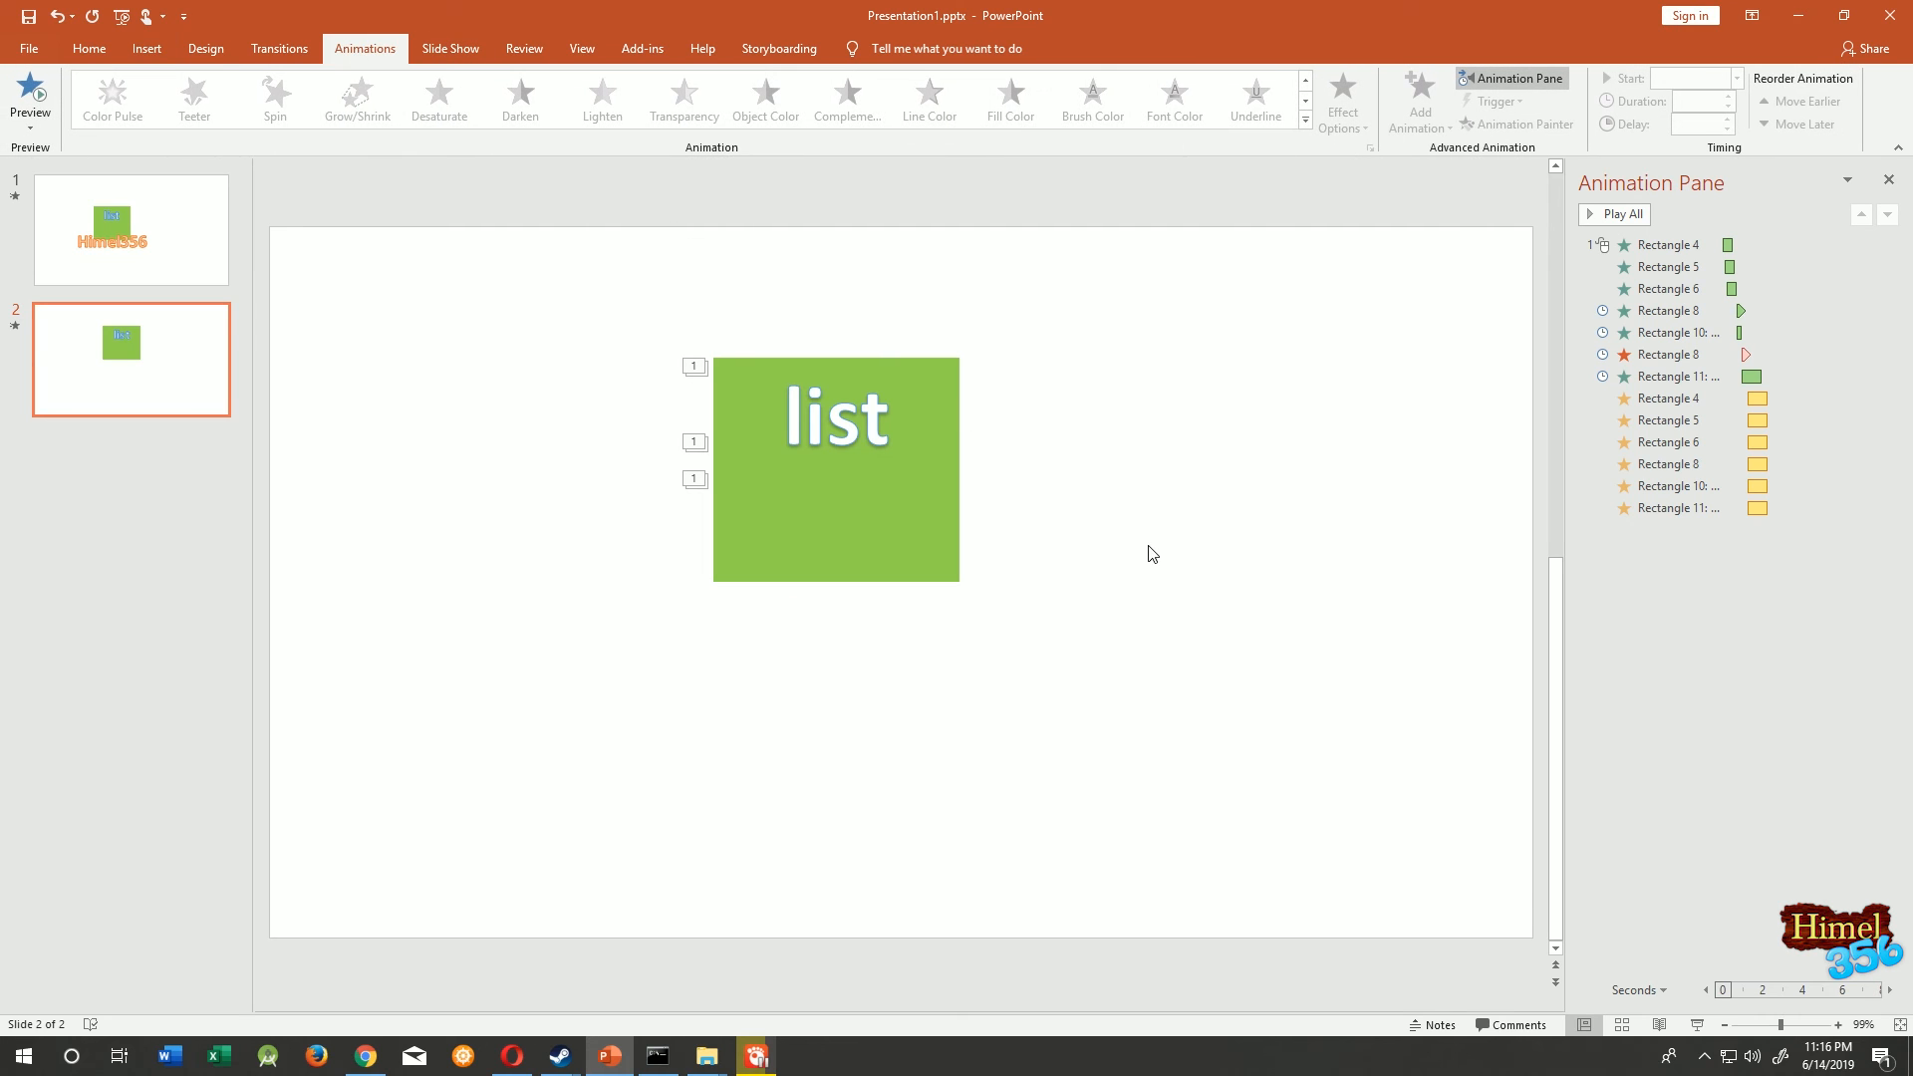
- Insert an orange outlined WordArt with the text "Himel356" on slide 2
click(140, 50)
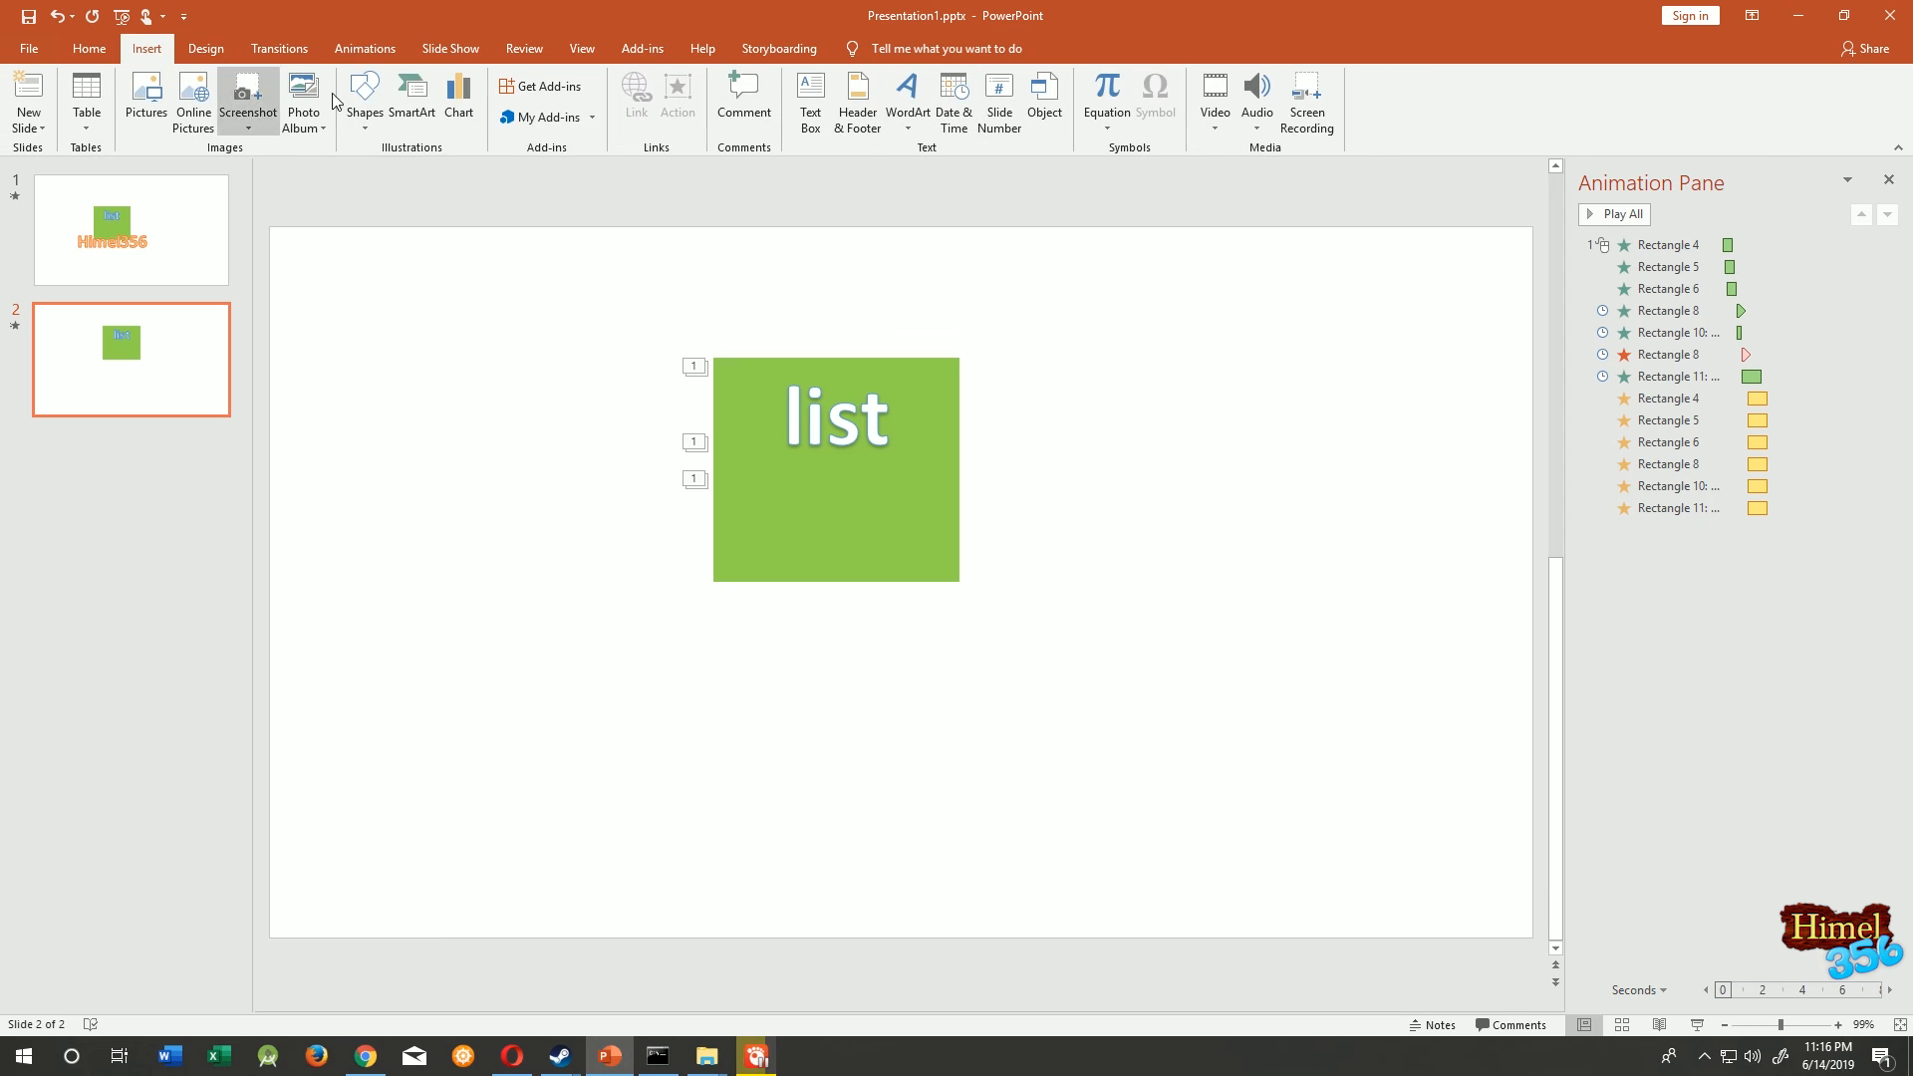
click(904, 137)
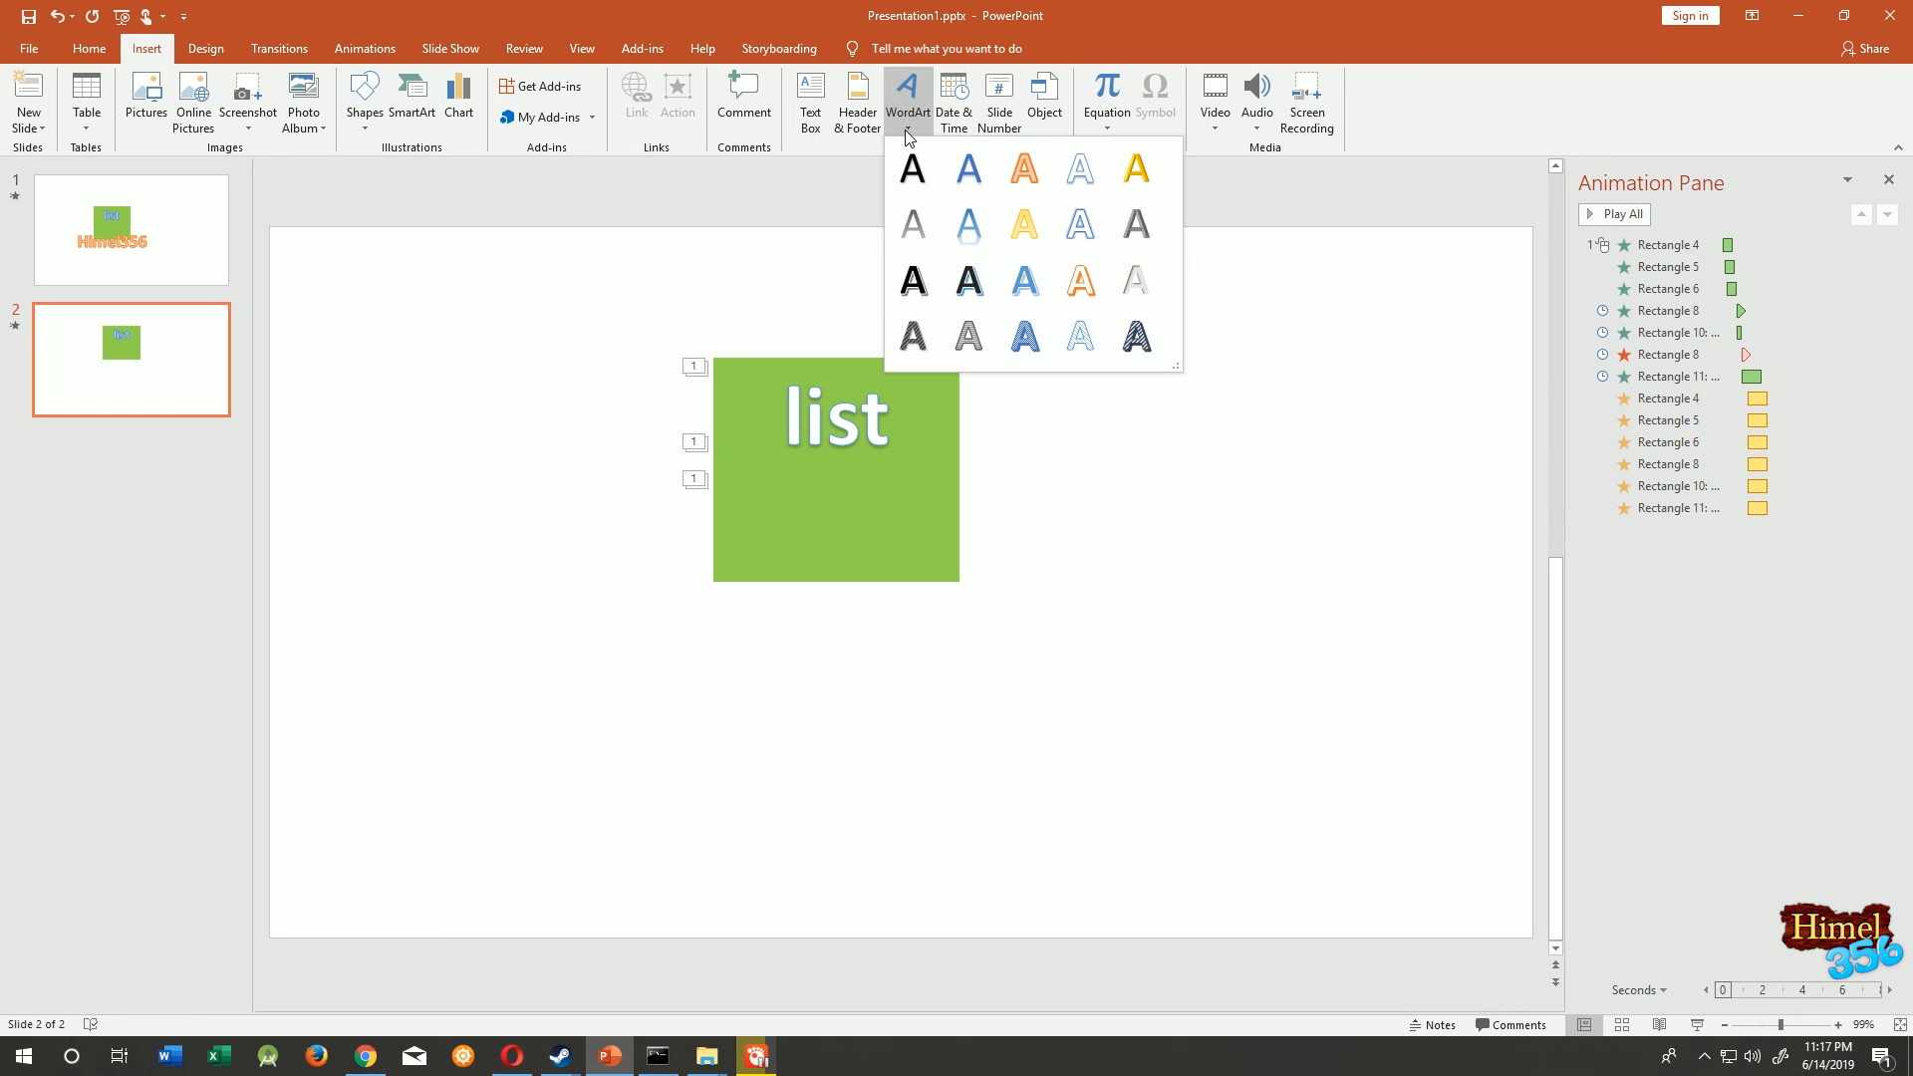
click(1022, 185)
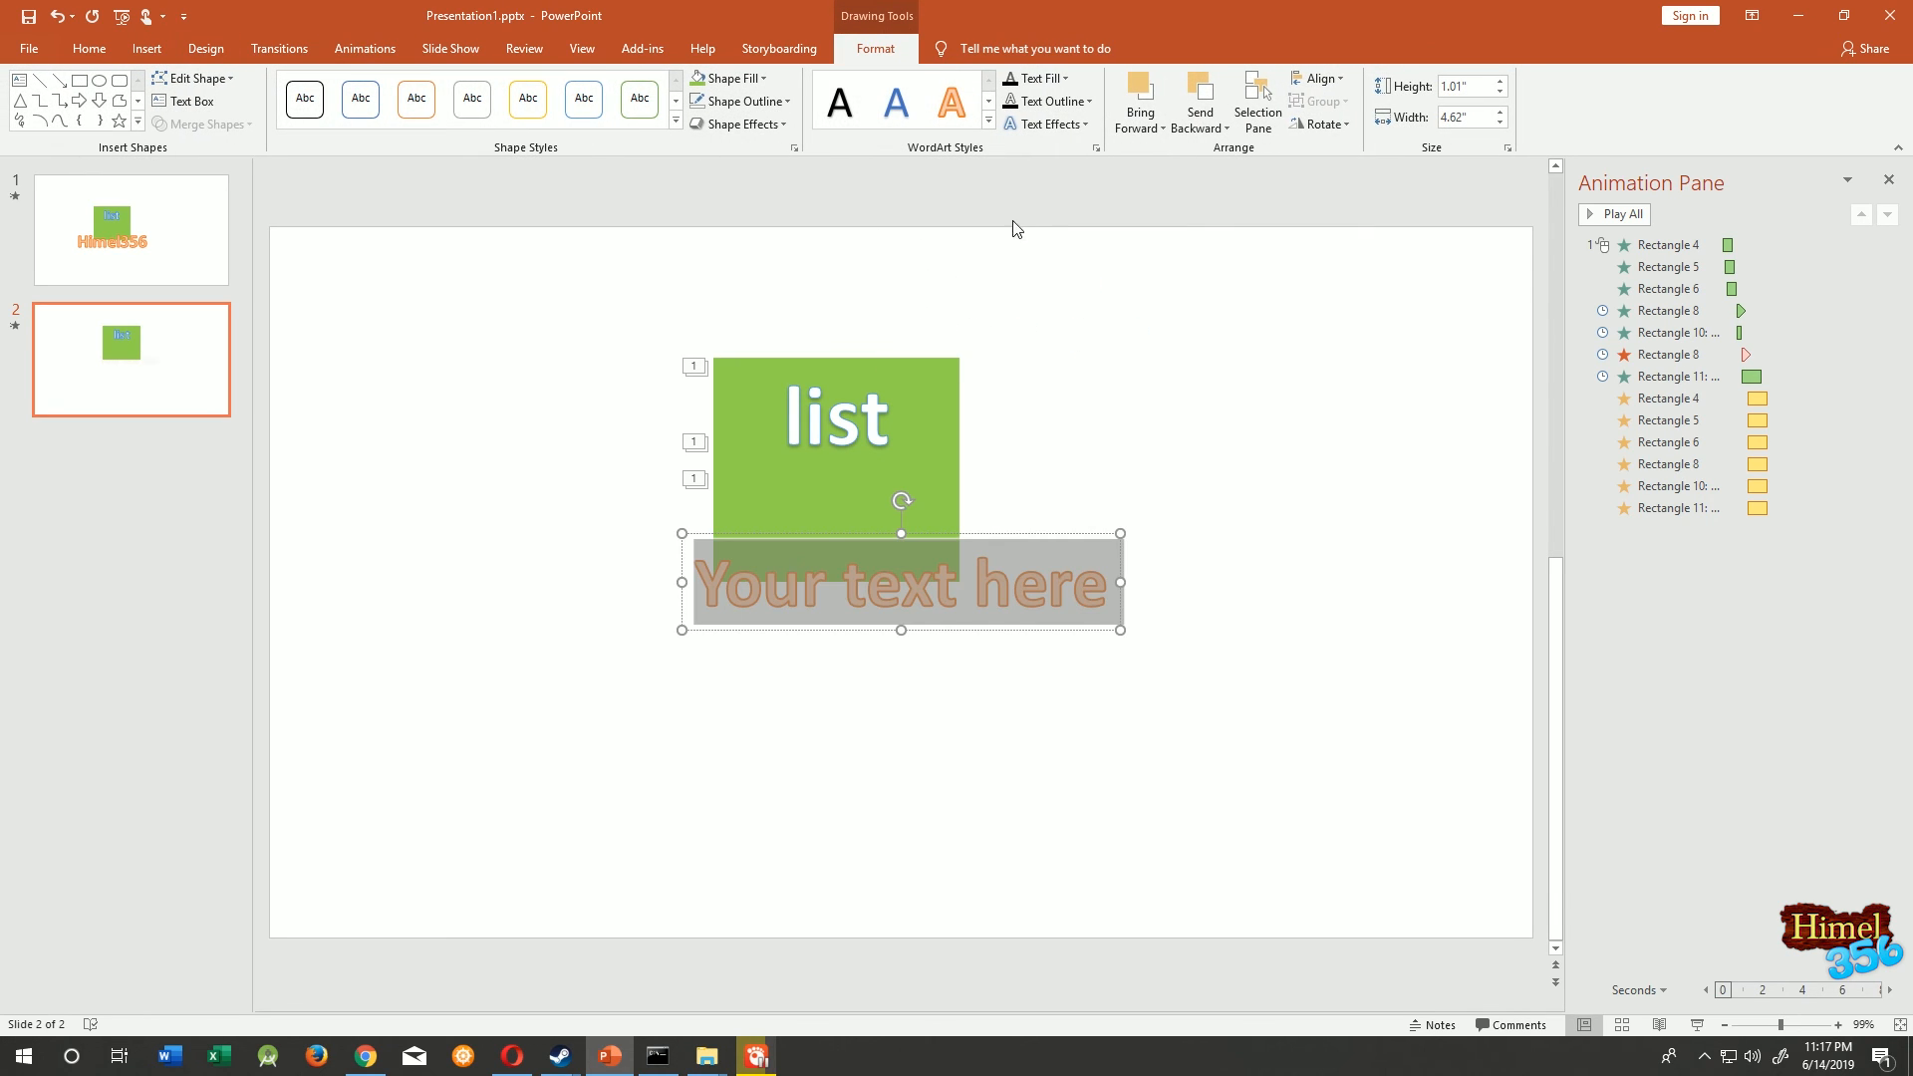
text(Himel356)
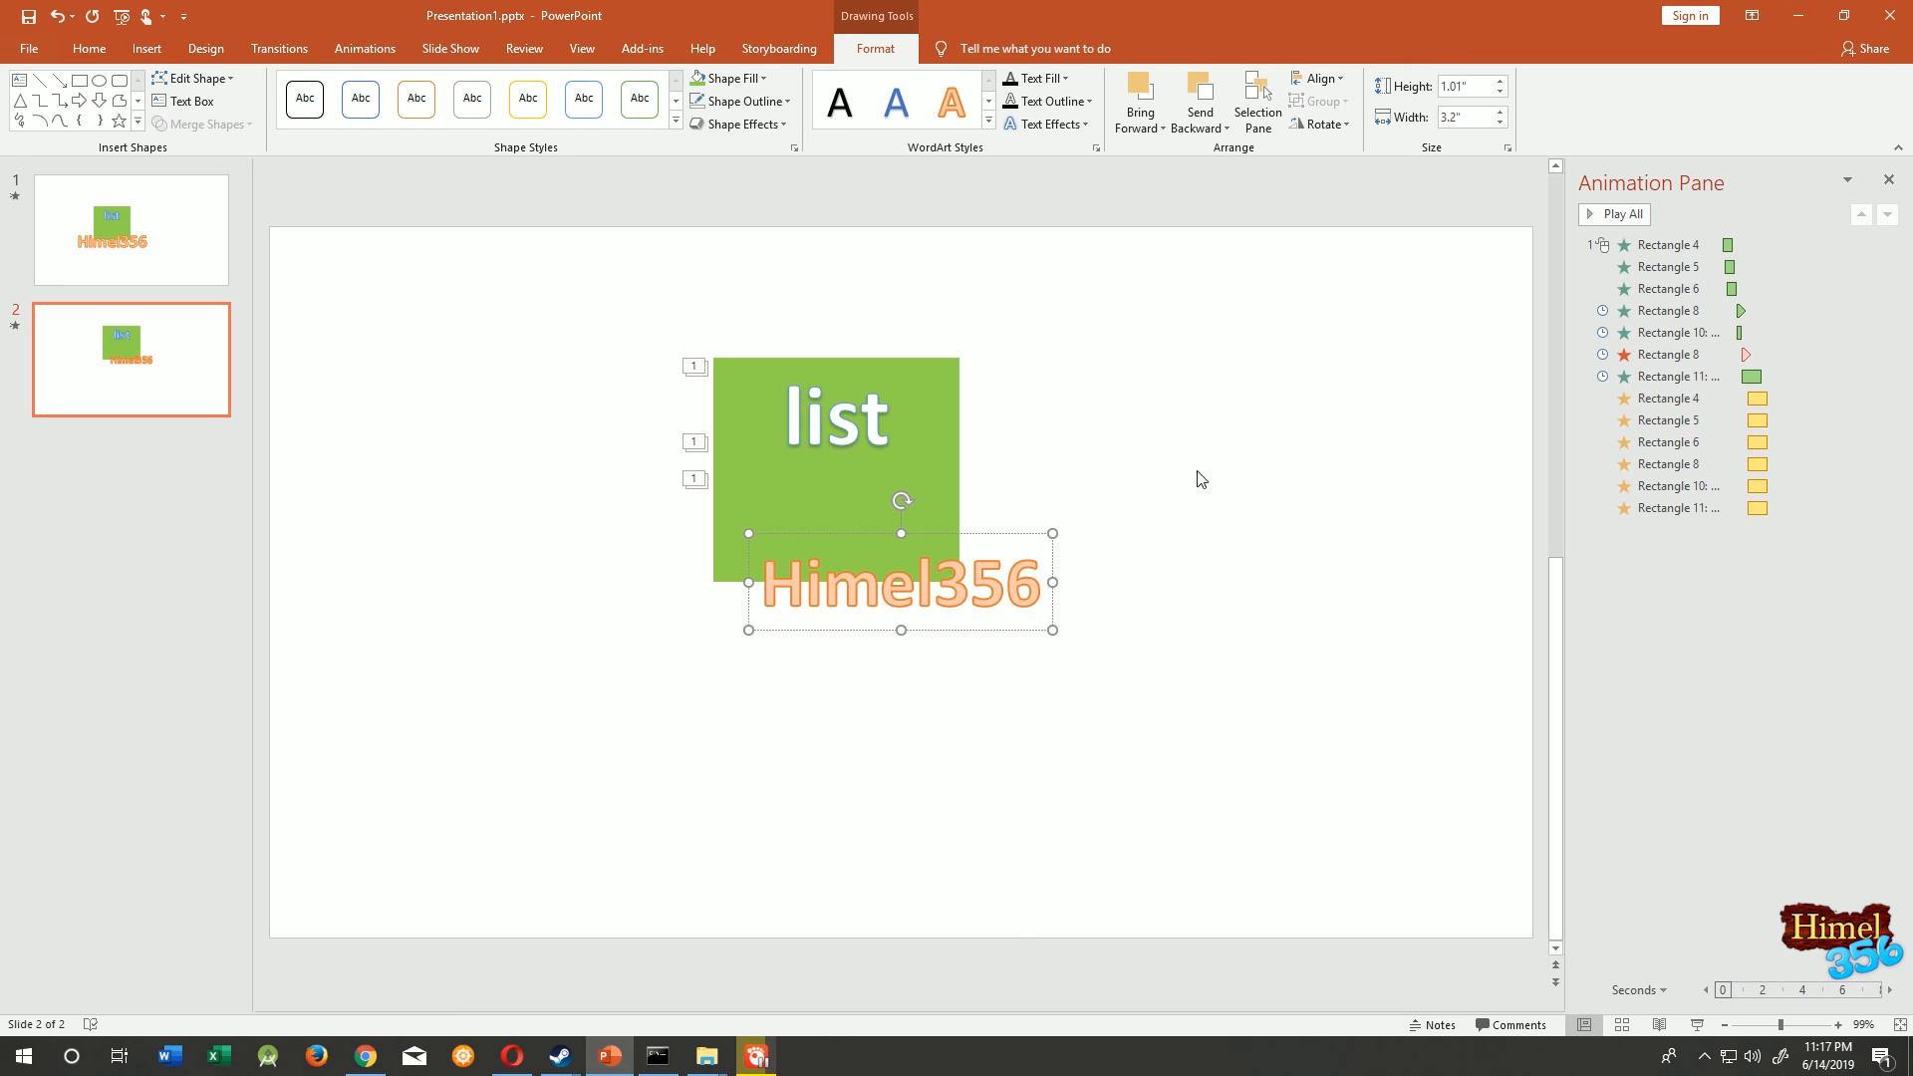
- Enlarge the "Himel356" font until its box is about 1.58" by 5.09" and centre it over the green square's lower edge
key(ctrl+a)
right_click(849, 587)
click(956, 533)
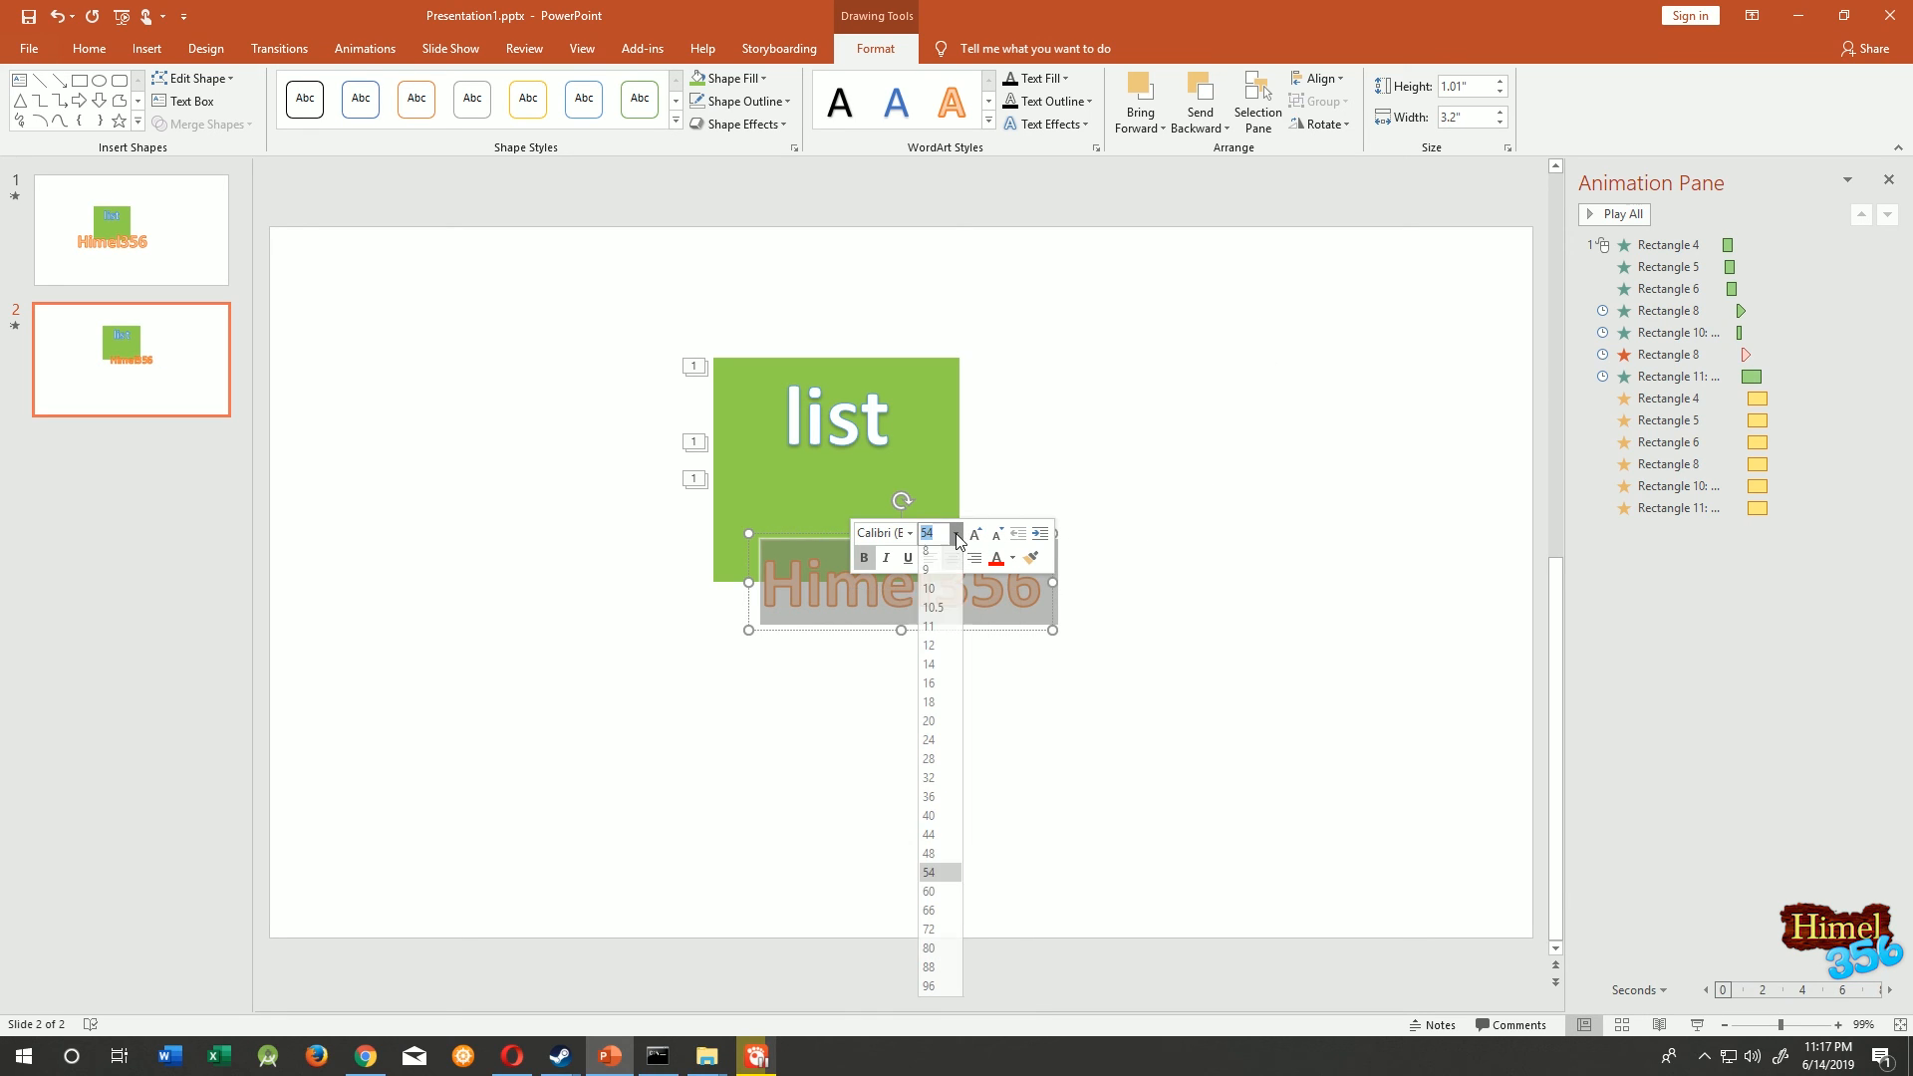
click(930, 994)
click(953, 609)
drag(986, 536, 887, 509)
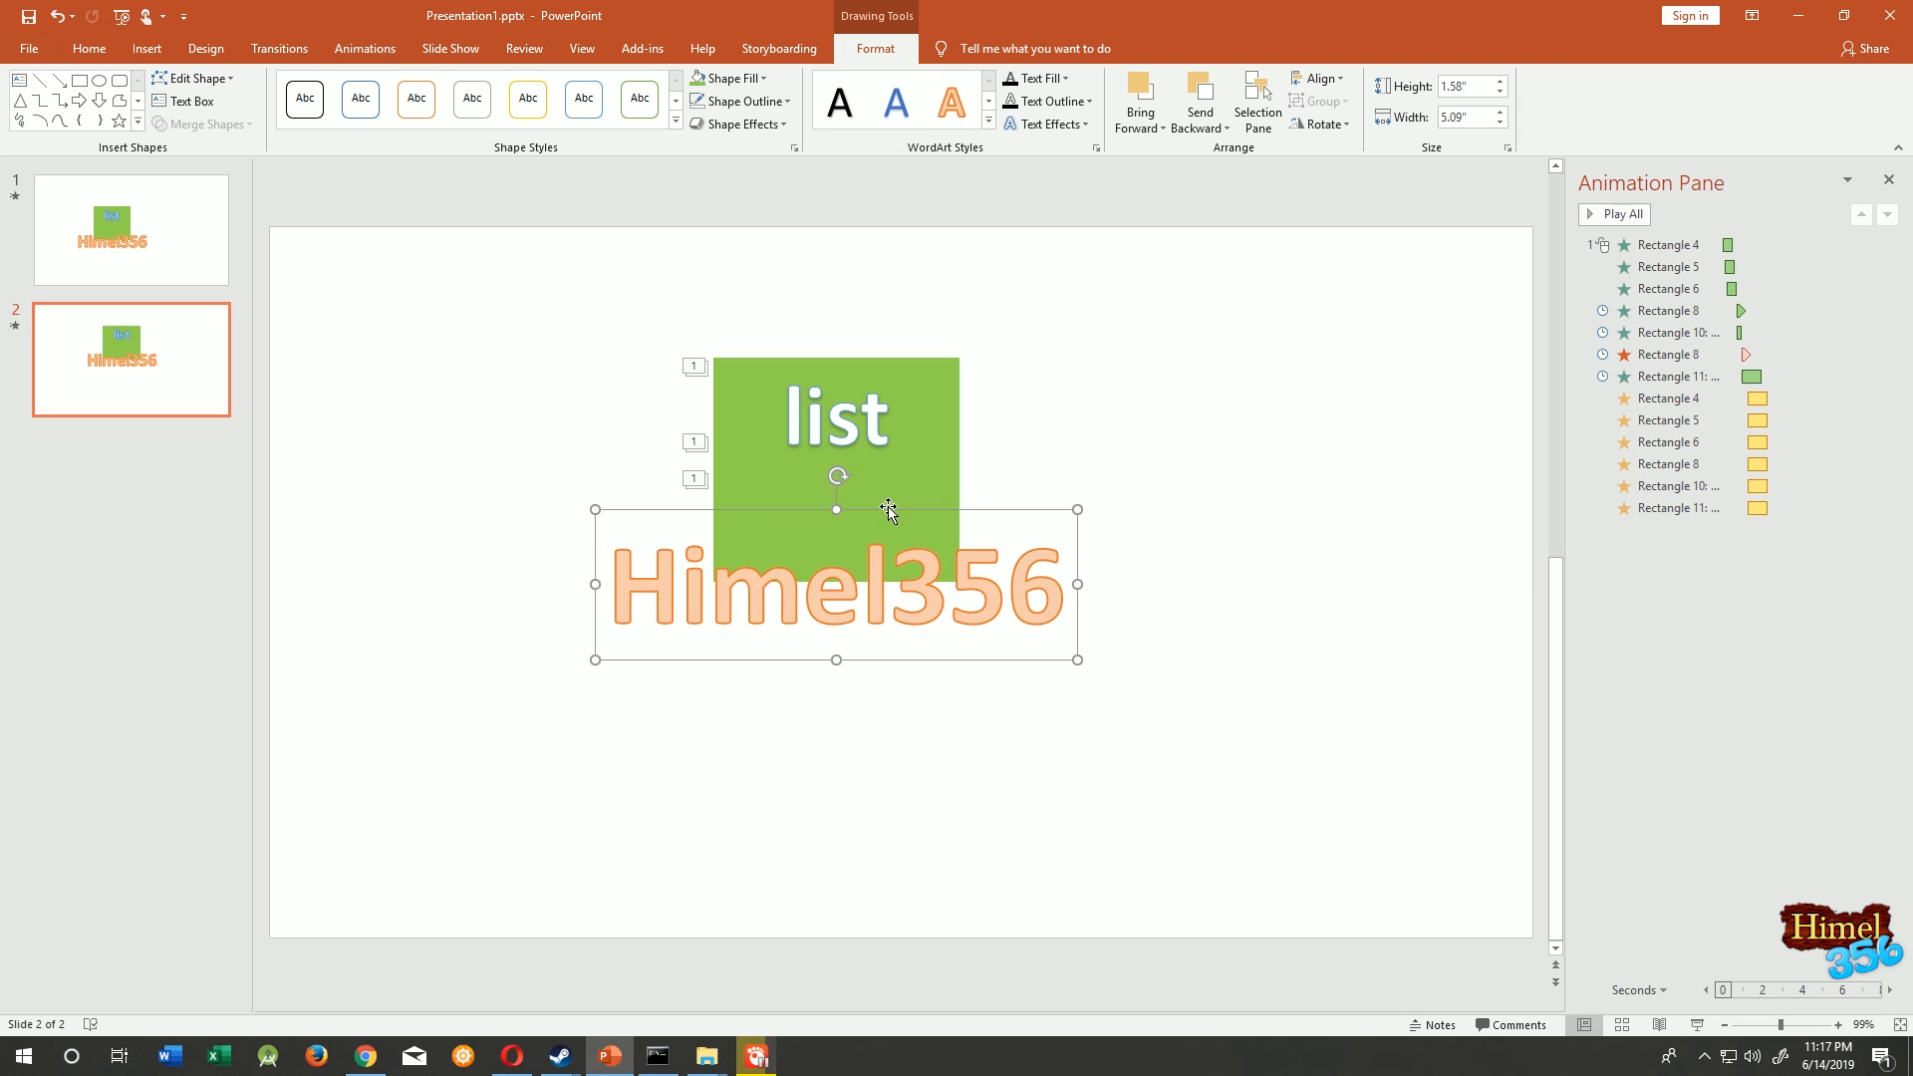
- Apply a Bounce entrance animation to "Himel356", start it After Previous, and open its duration for editing
click(344, 55)
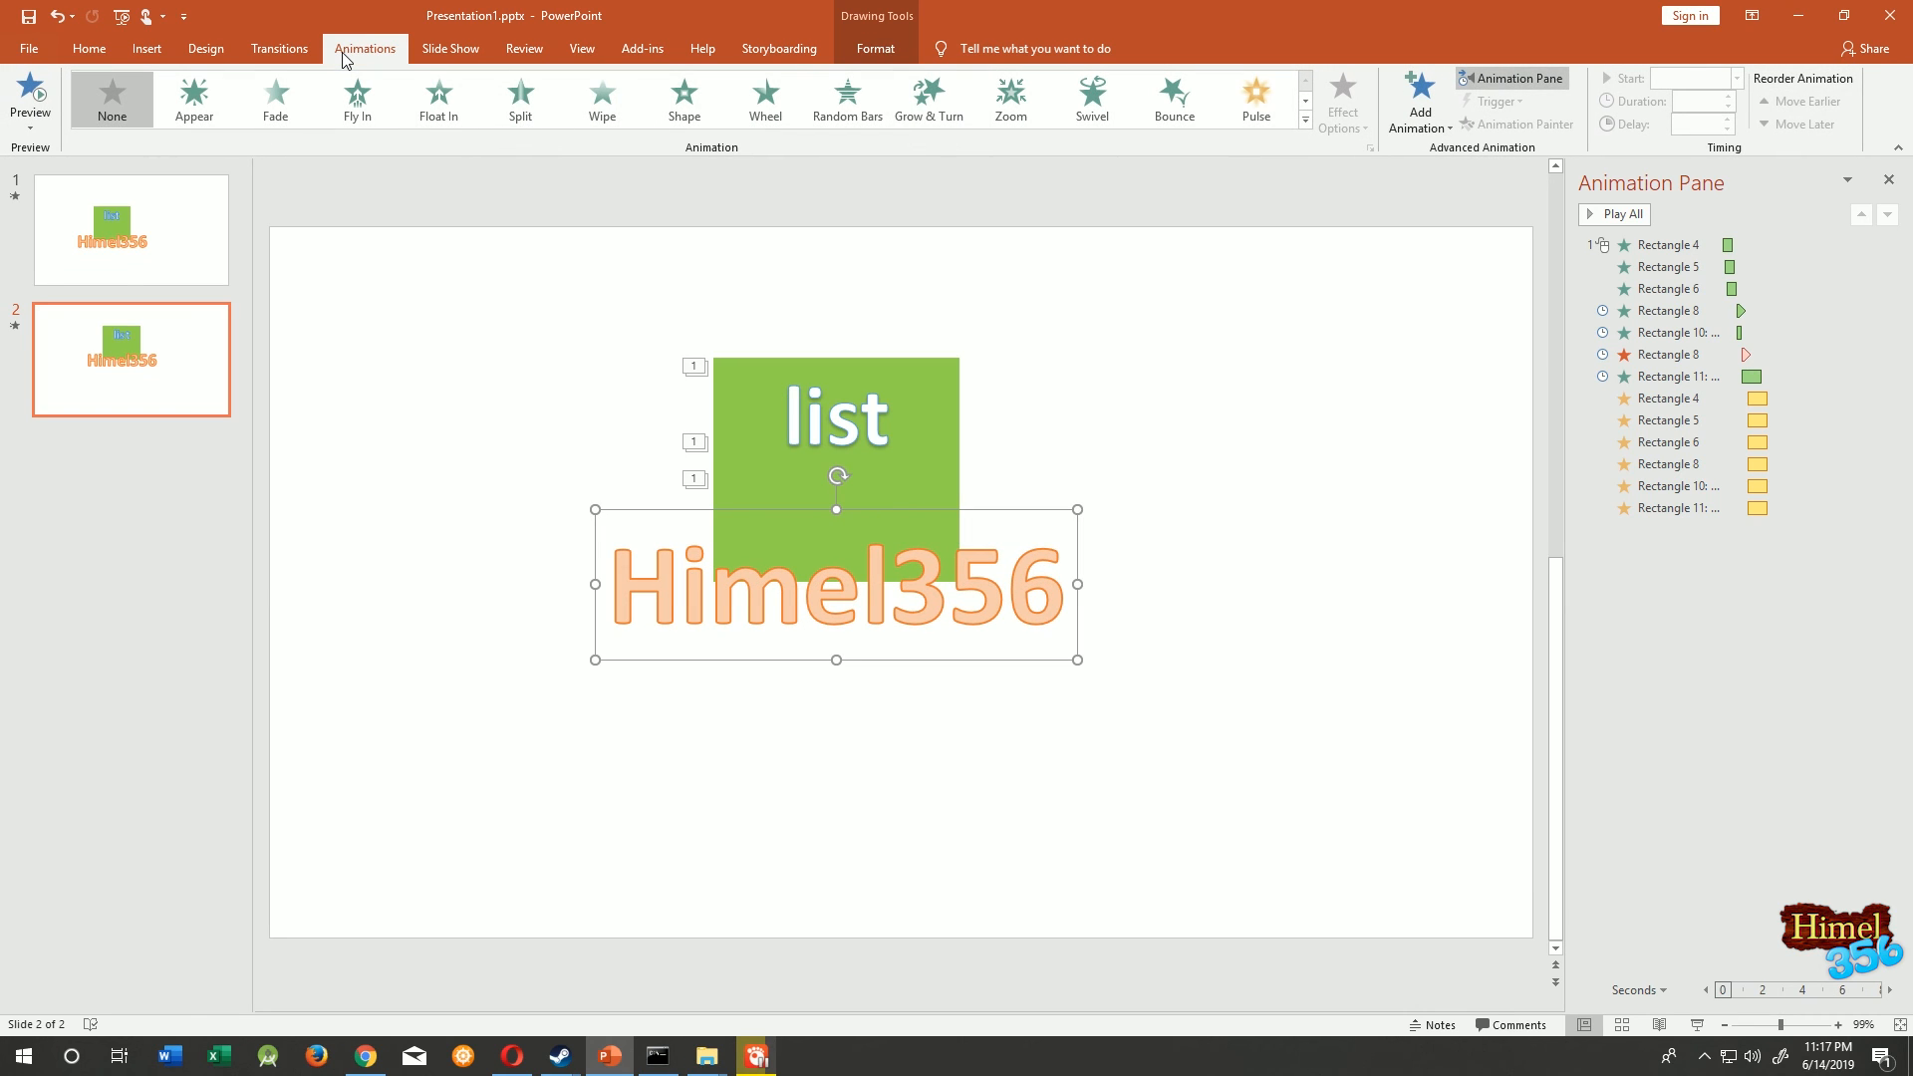
click(1181, 99)
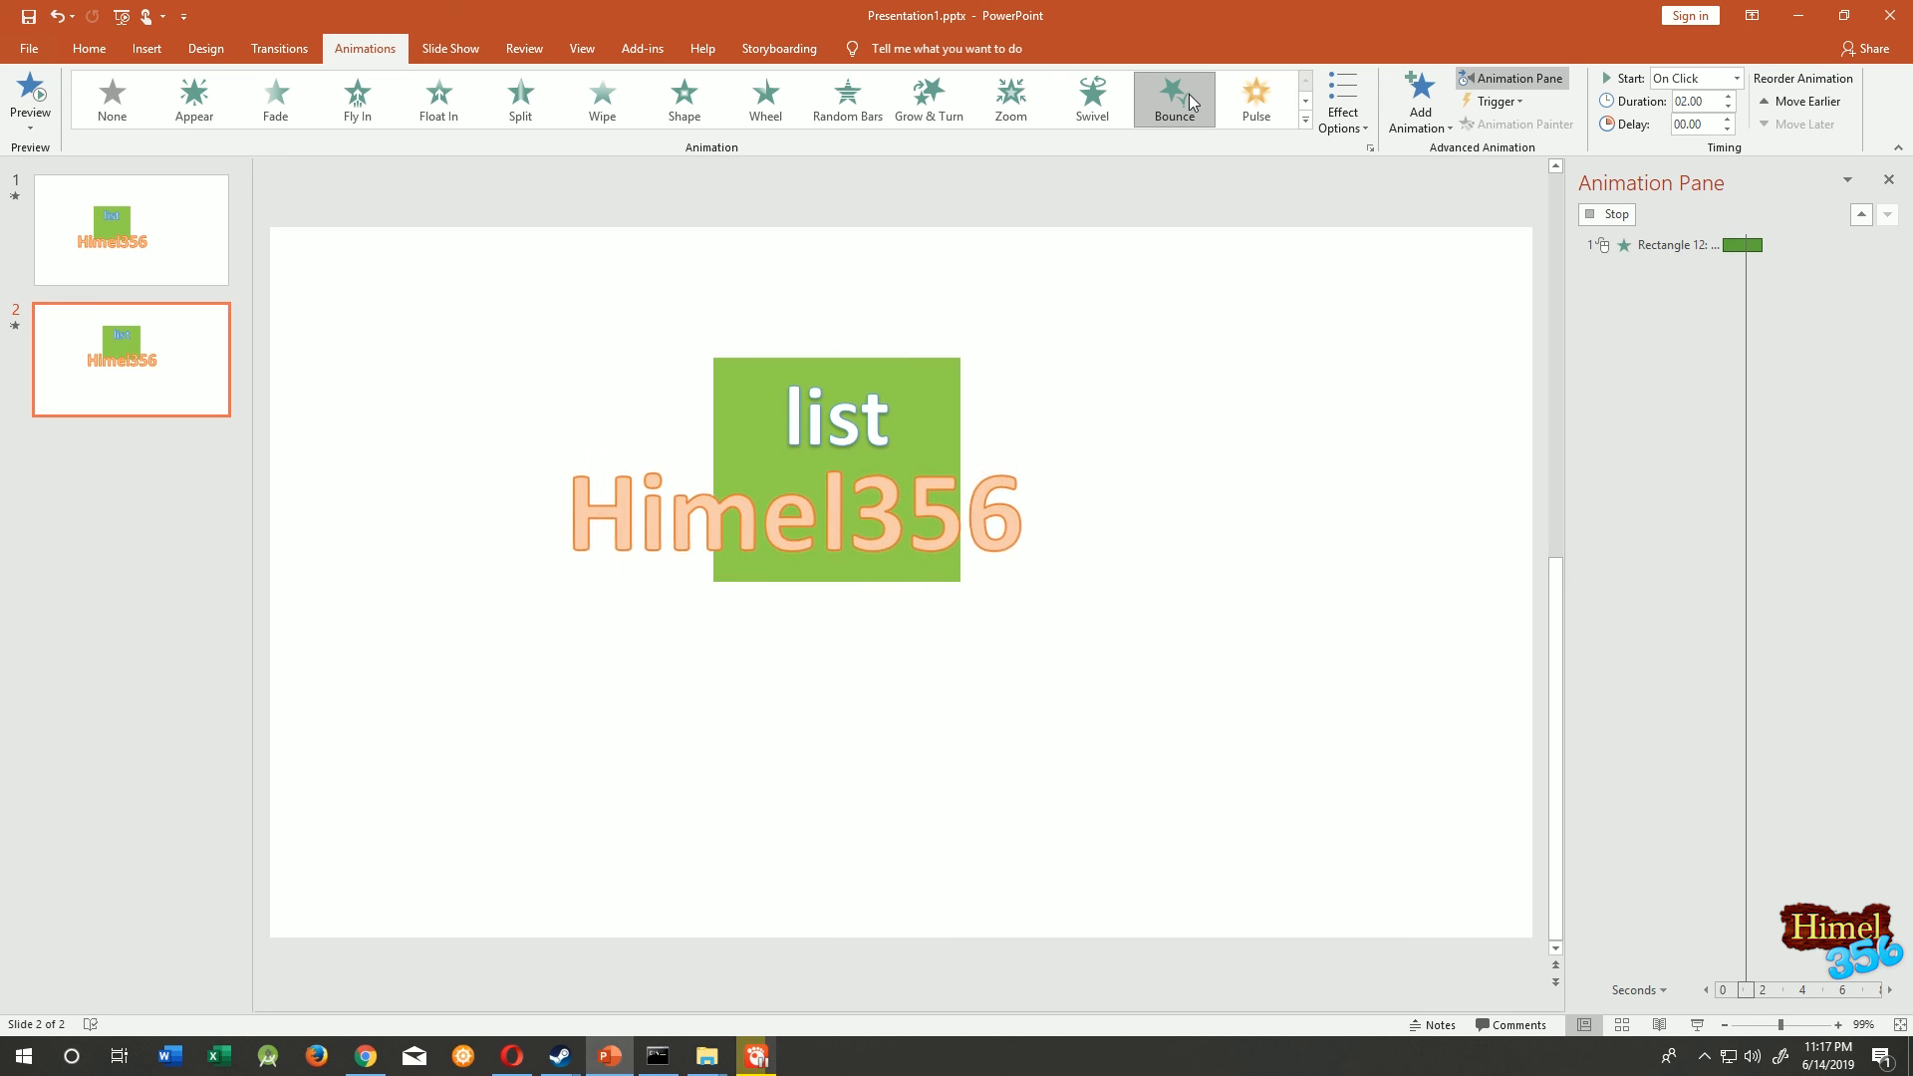
click(1738, 79)
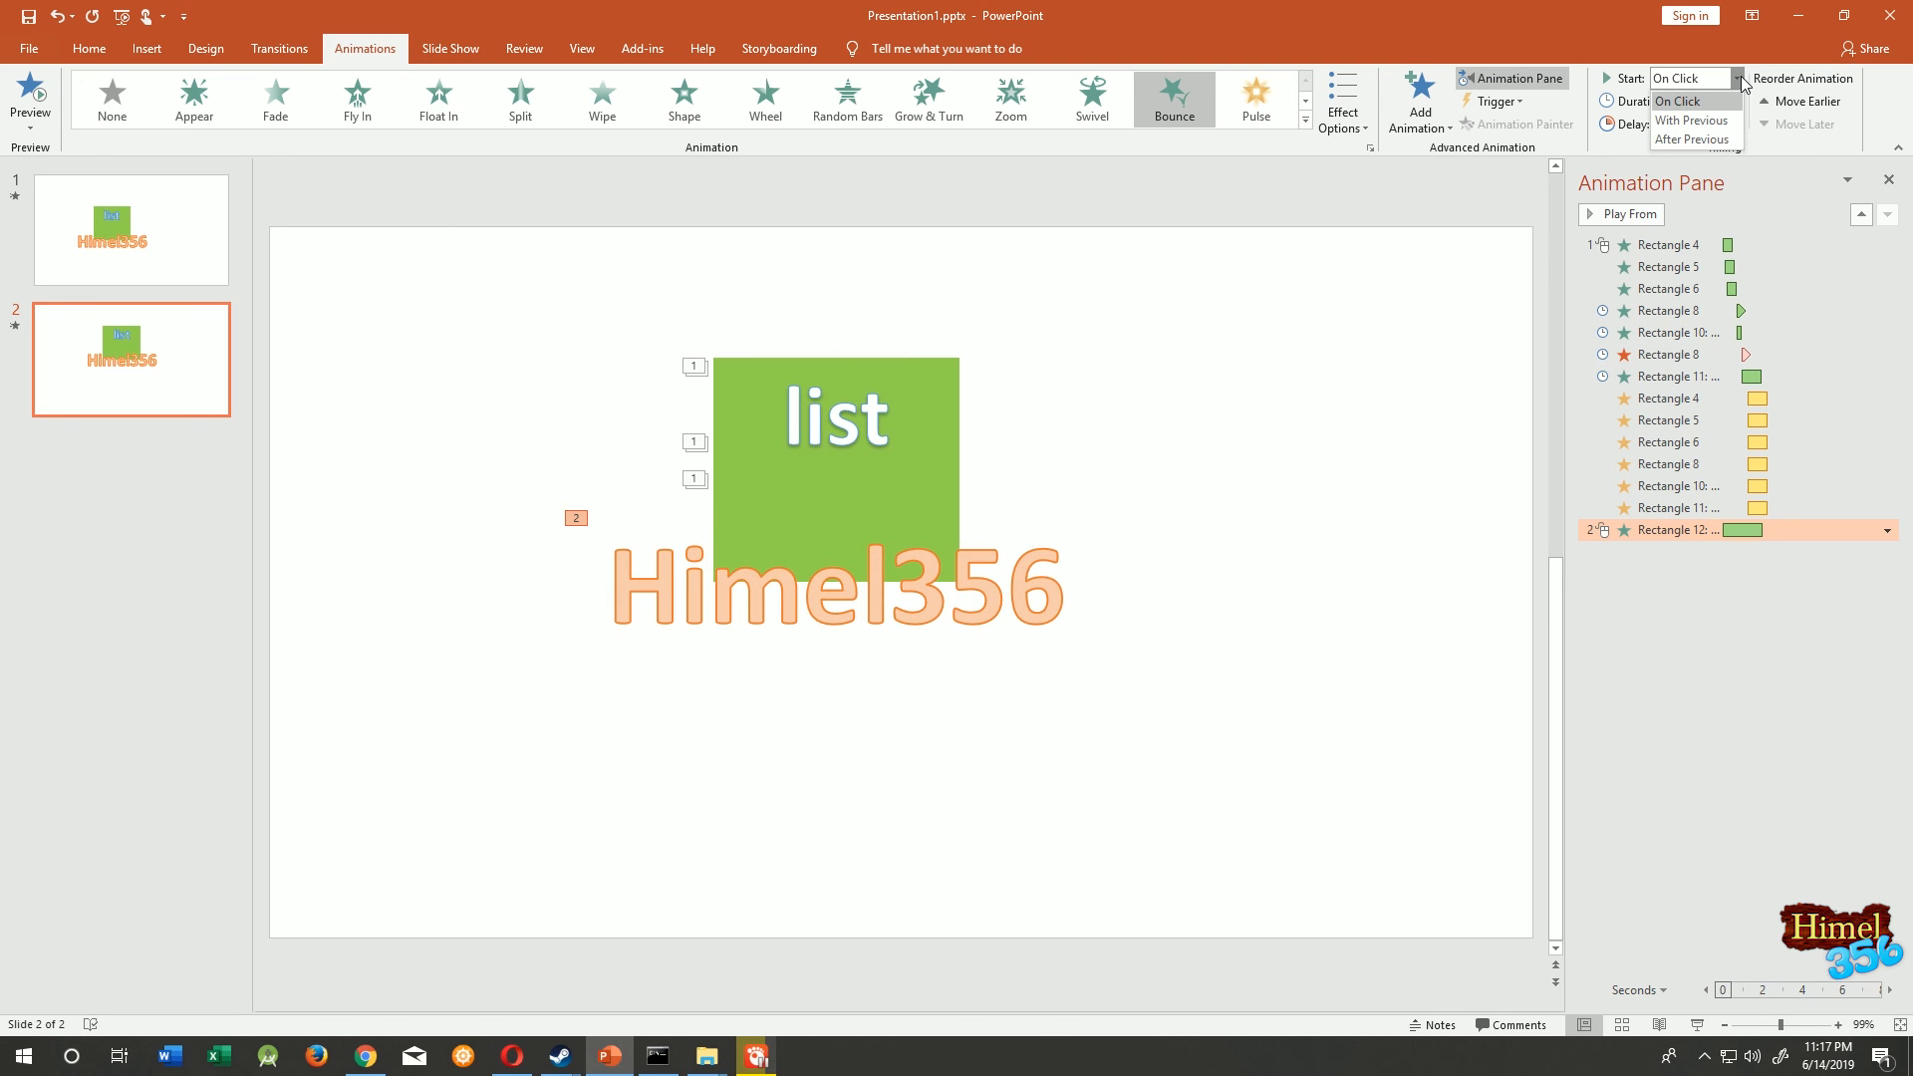
click(1693, 139)
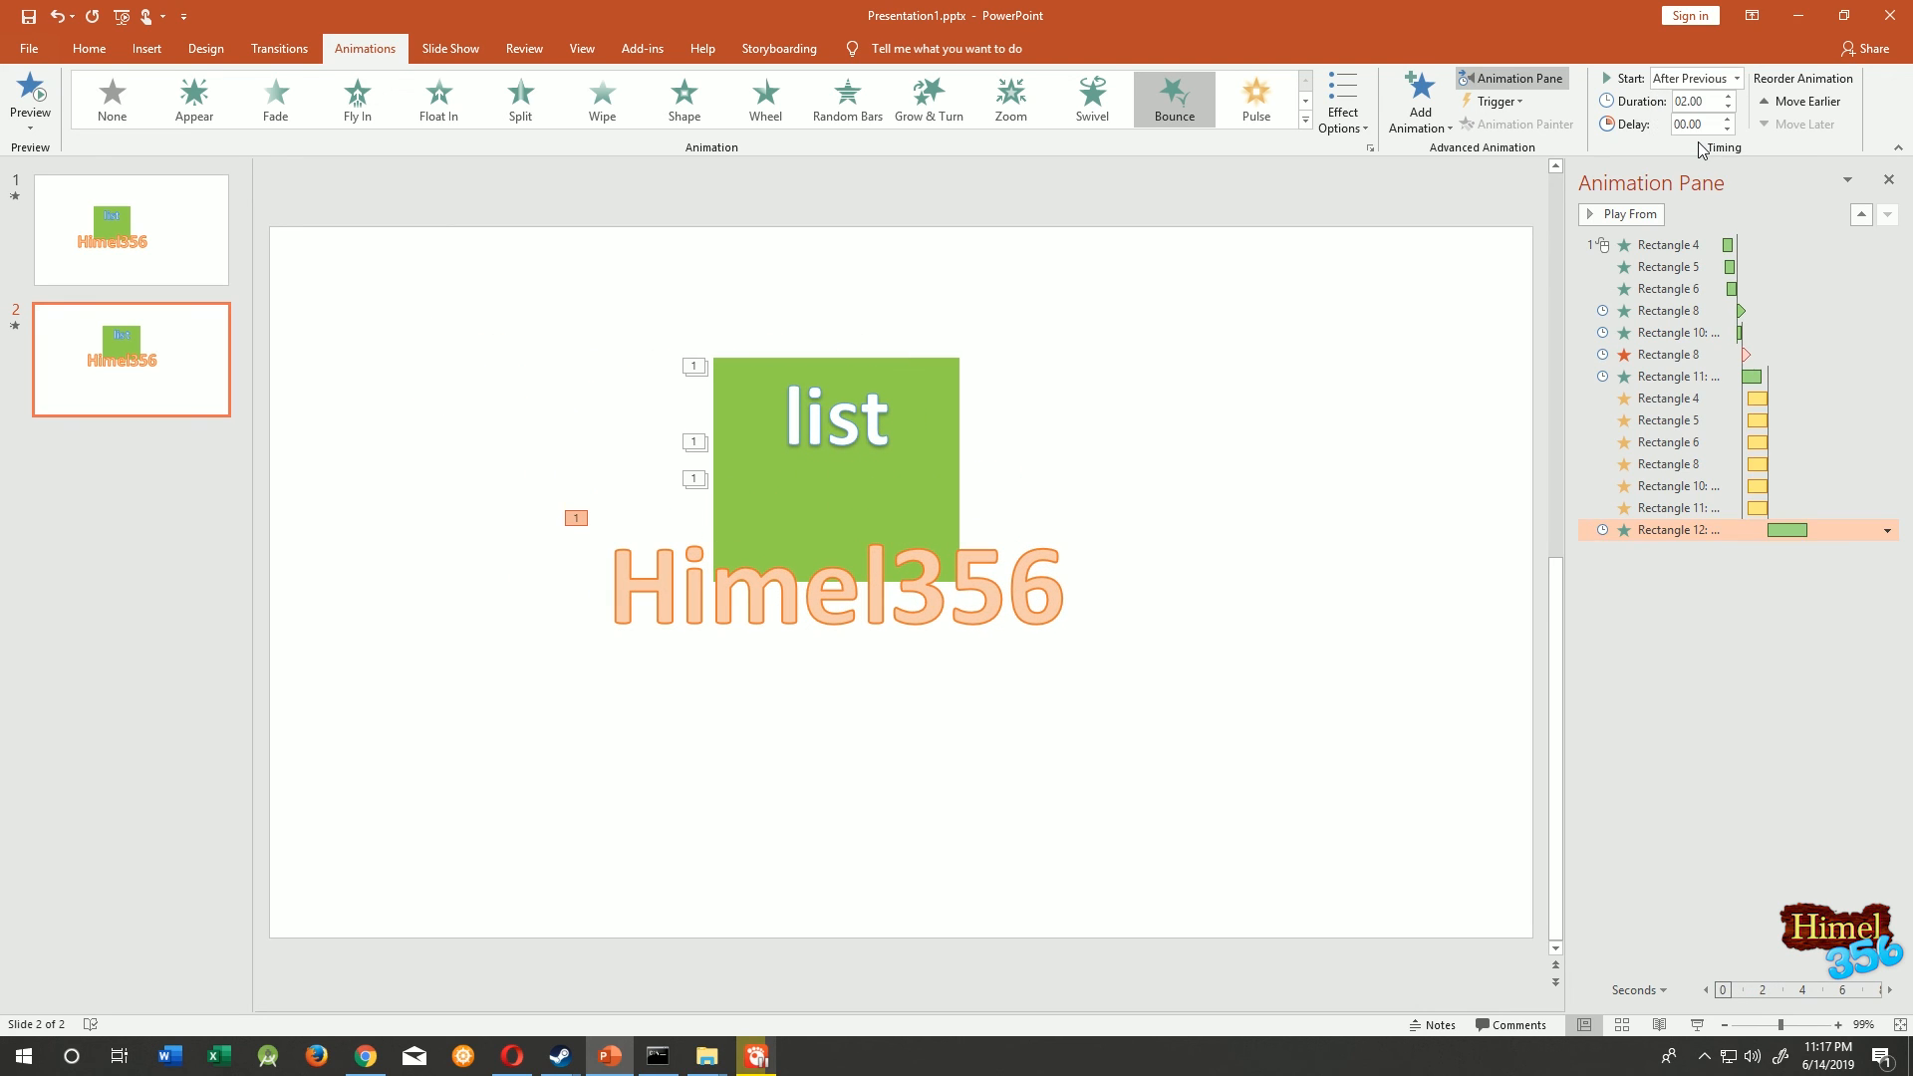
click(1712, 100)
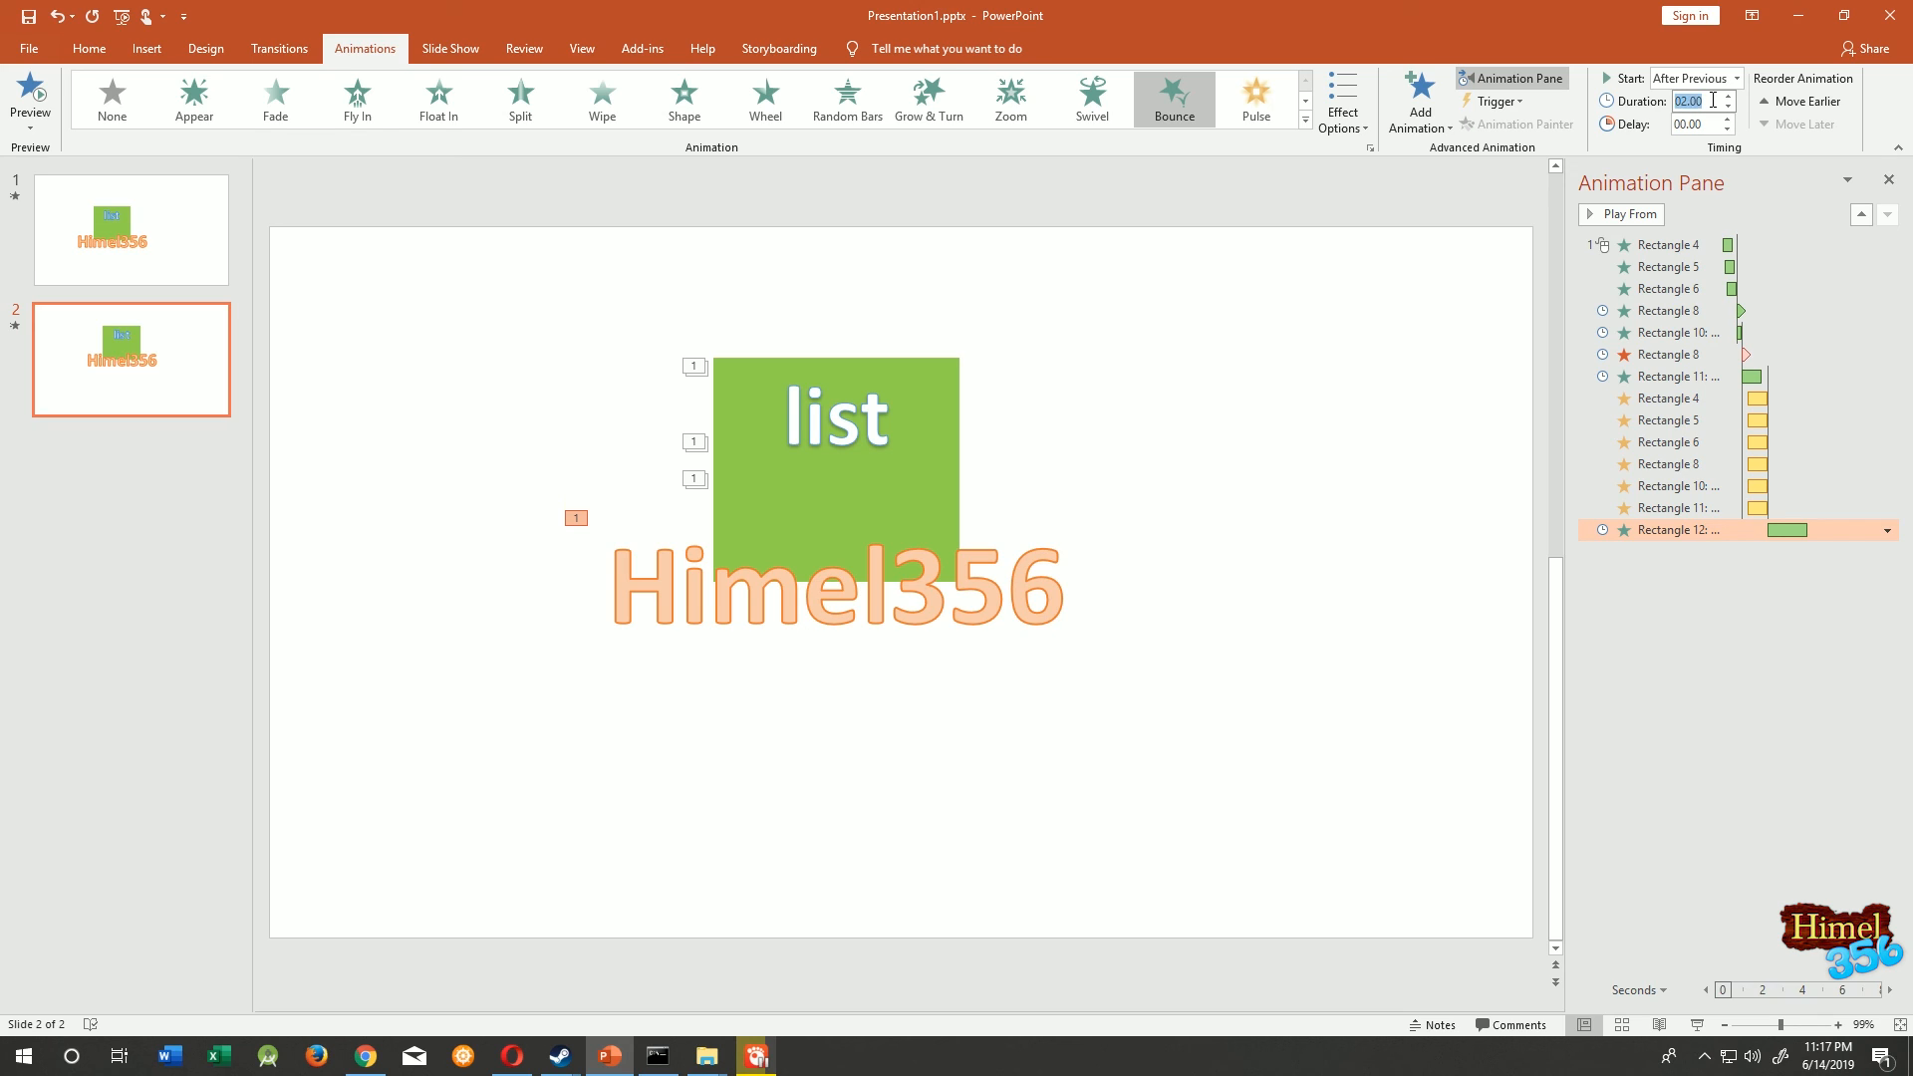